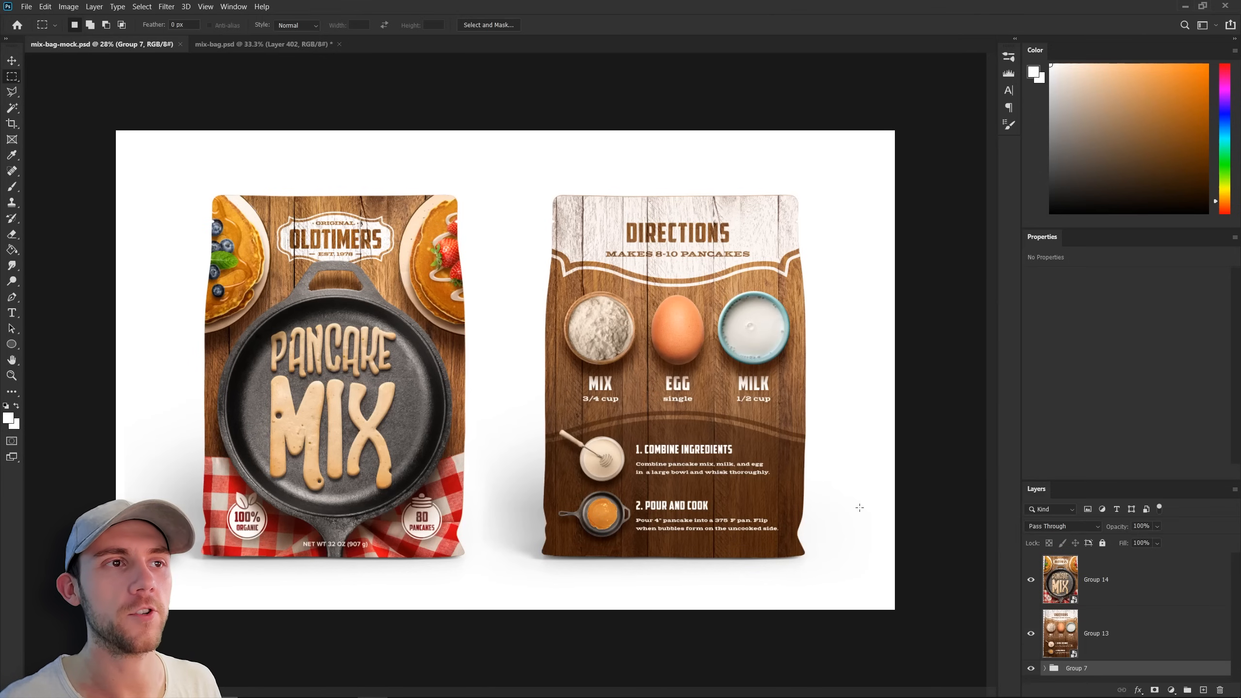
- Show the blank kraft bag layer over the Directions design, duplicate it, and hide the duplicate
{"action": "left_click_drag", "start_coordinate": [1031, 586], "coordinate": [1031, 634]}
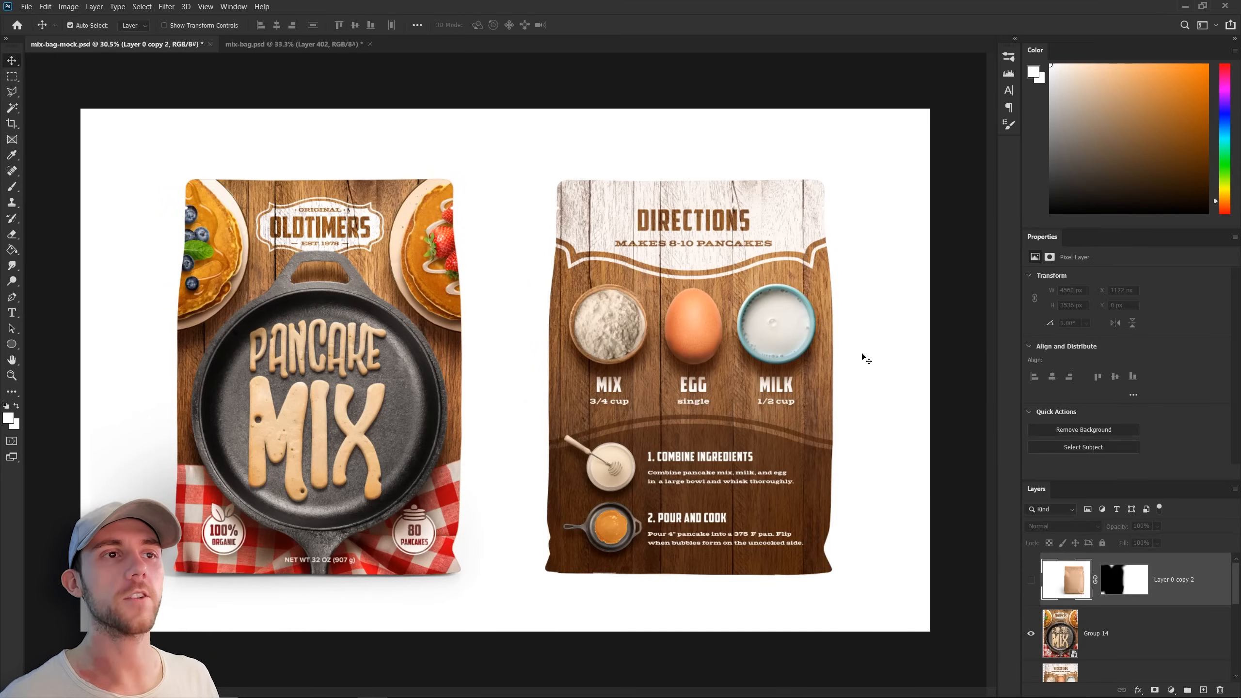
{"action": "left_click", "coordinate": [1031, 580]}
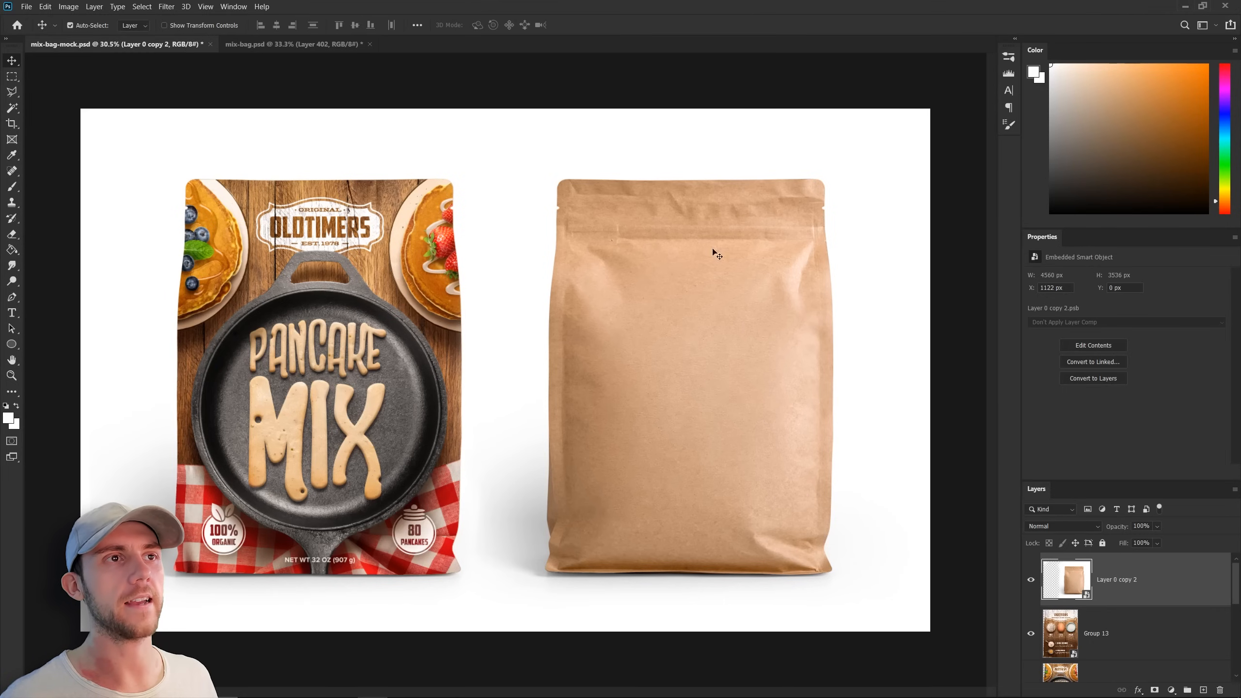
{"action": "left_click_drag", "start_coordinate": [1185, 587], "coordinate": [1203, 690]}
{"action": "left_click", "coordinate": [1032, 583]}
- Set the blend mode of the visible kraft bag layer, Layer 0 copy 2, to Multiply
{"action": "left_click", "coordinate": [1119, 630]}
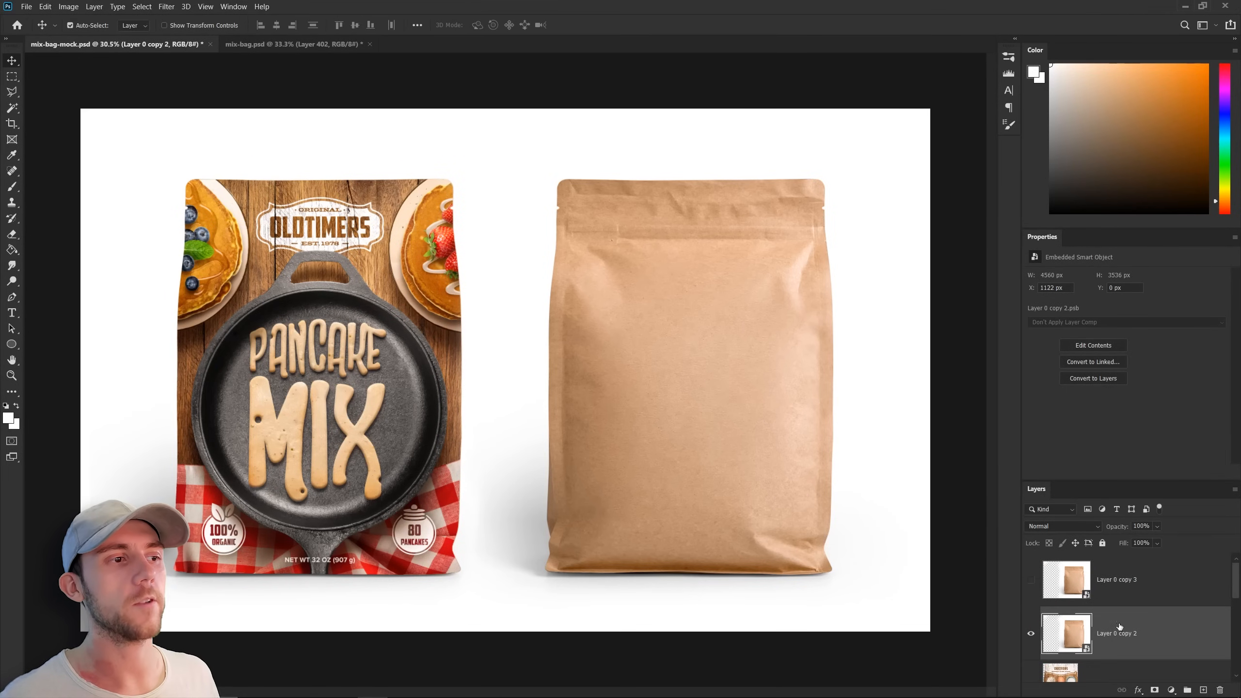
{"action": "left_click", "coordinate": [1088, 526]}
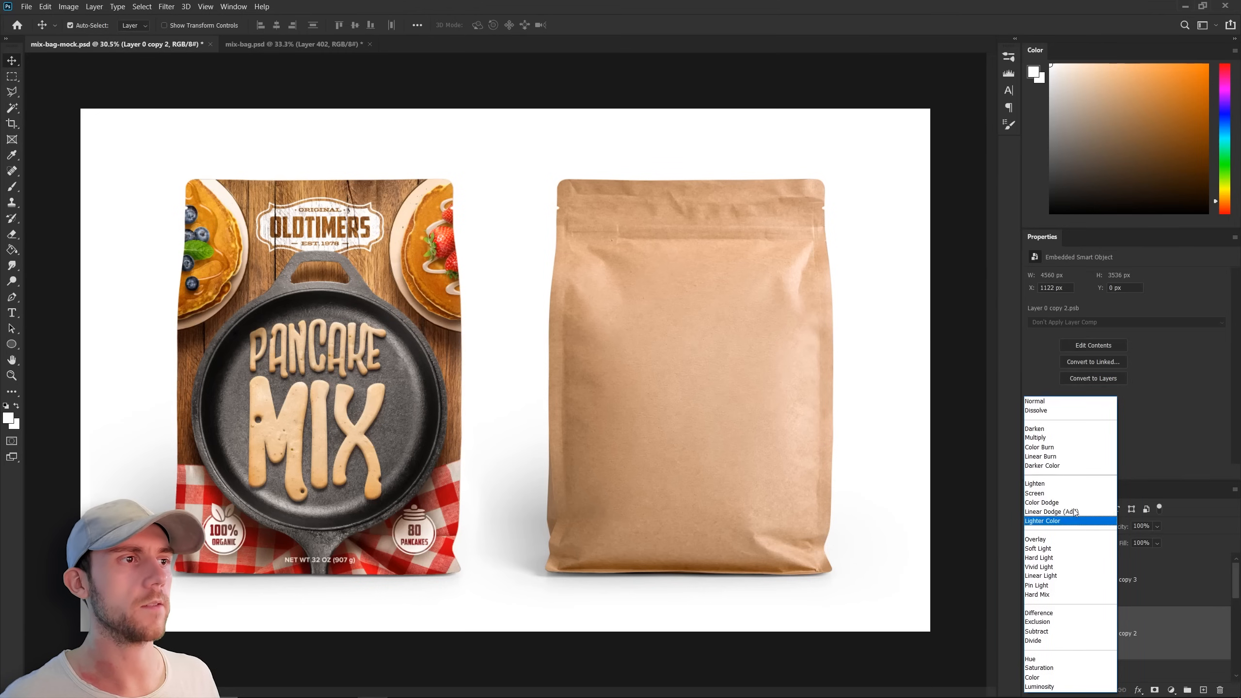
{"action": "left_click", "coordinate": [1065, 425]}
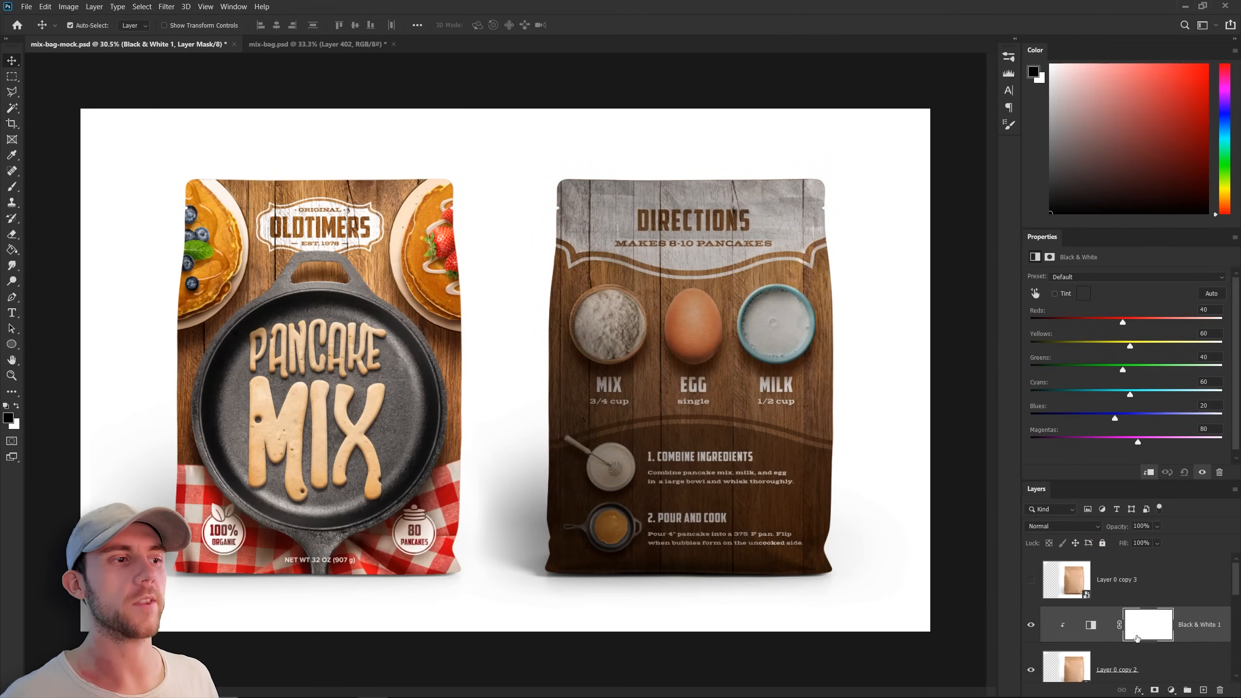
- Fade the Multiply bag layer's bright tones with a split Blend If highlight range on This Layer, ending at 221
{"action": "left_click", "coordinate": [903, 512]}
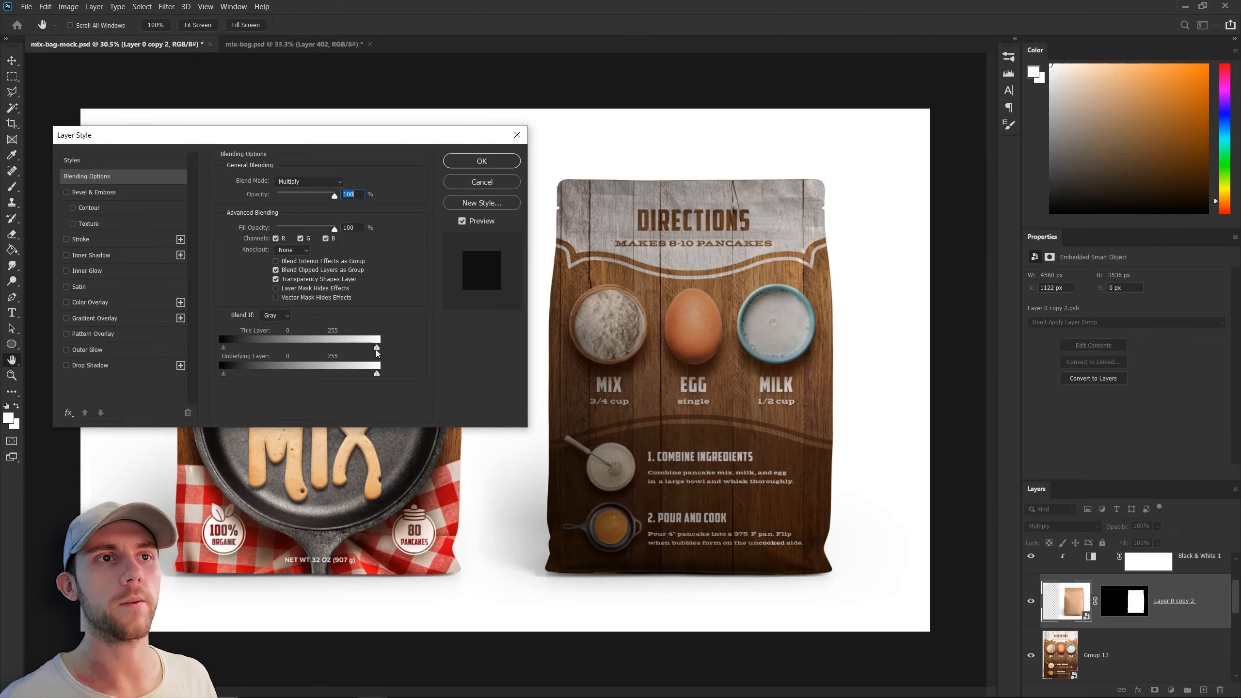
{"action": "left_click_drag", "start_coordinate": [378, 350], "coordinate": [328, 350]}
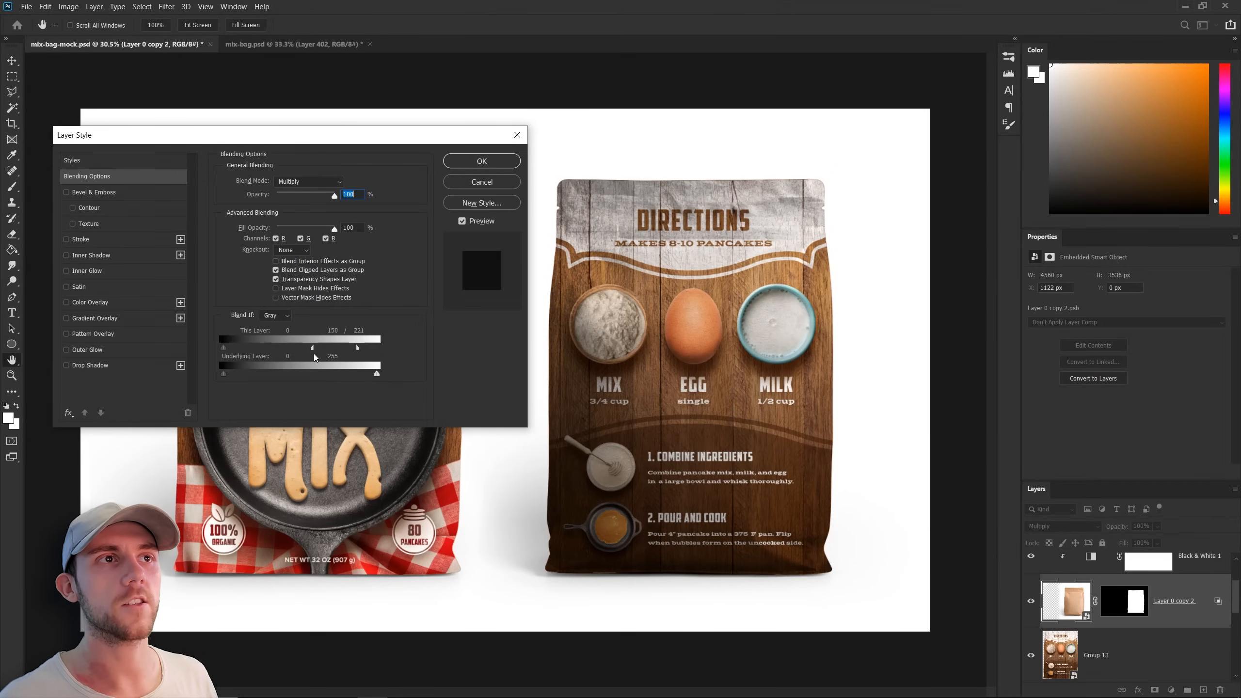
{"action": "left_click_drag", "start_coordinate": [314, 356], "coordinate": [321, 359]}
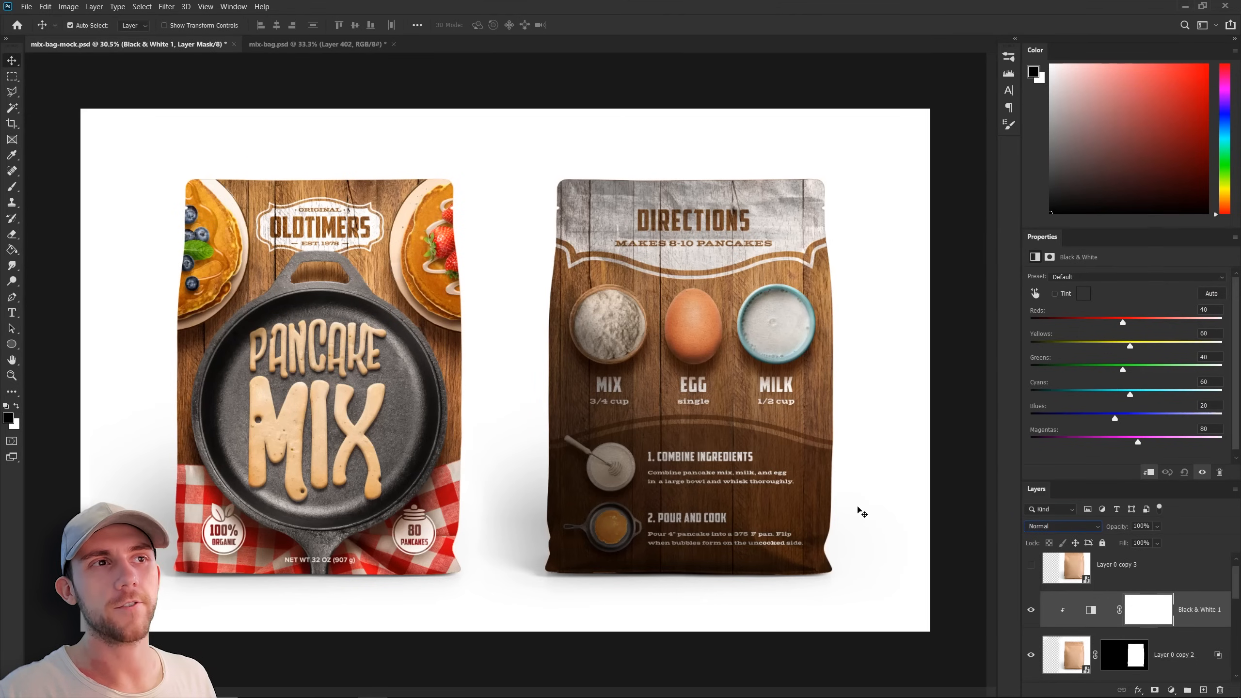
- Add a clipped Levels adjustment above the Multiply bag layer with inputs 4, 1.14, 247 and output white 244
{"action": "left_click", "coordinate": [1172, 690]}
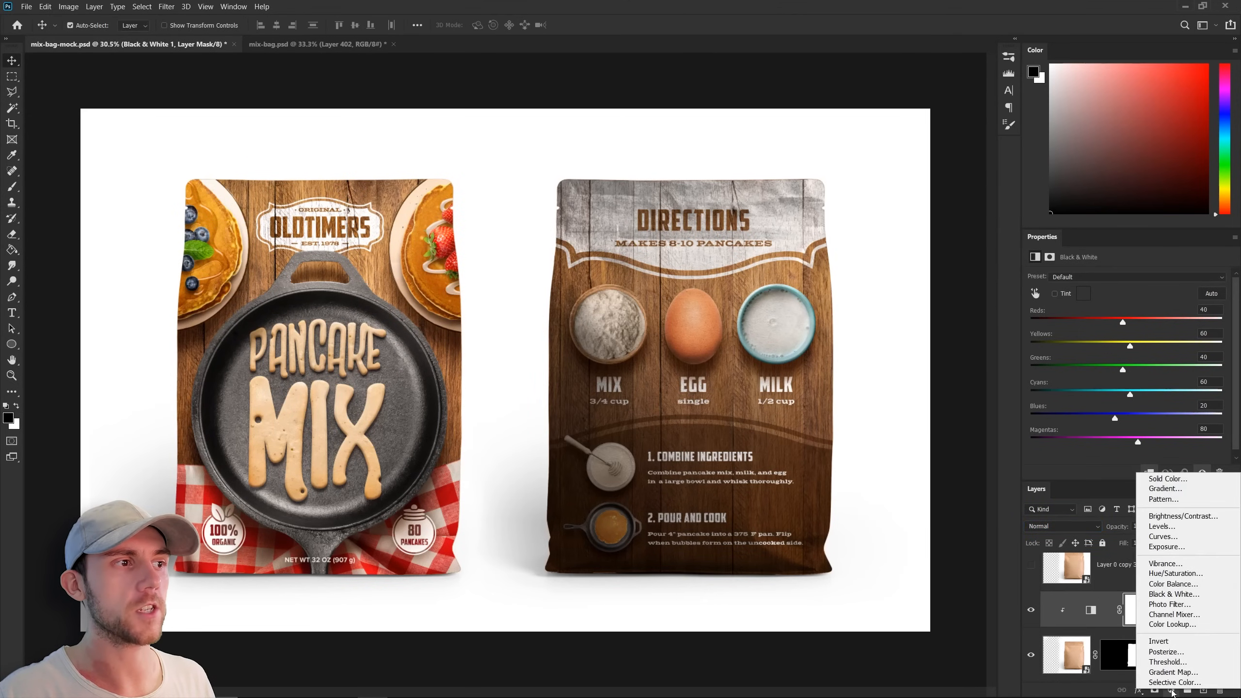
{"action": "left_click", "coordinate": [1162, 526]}
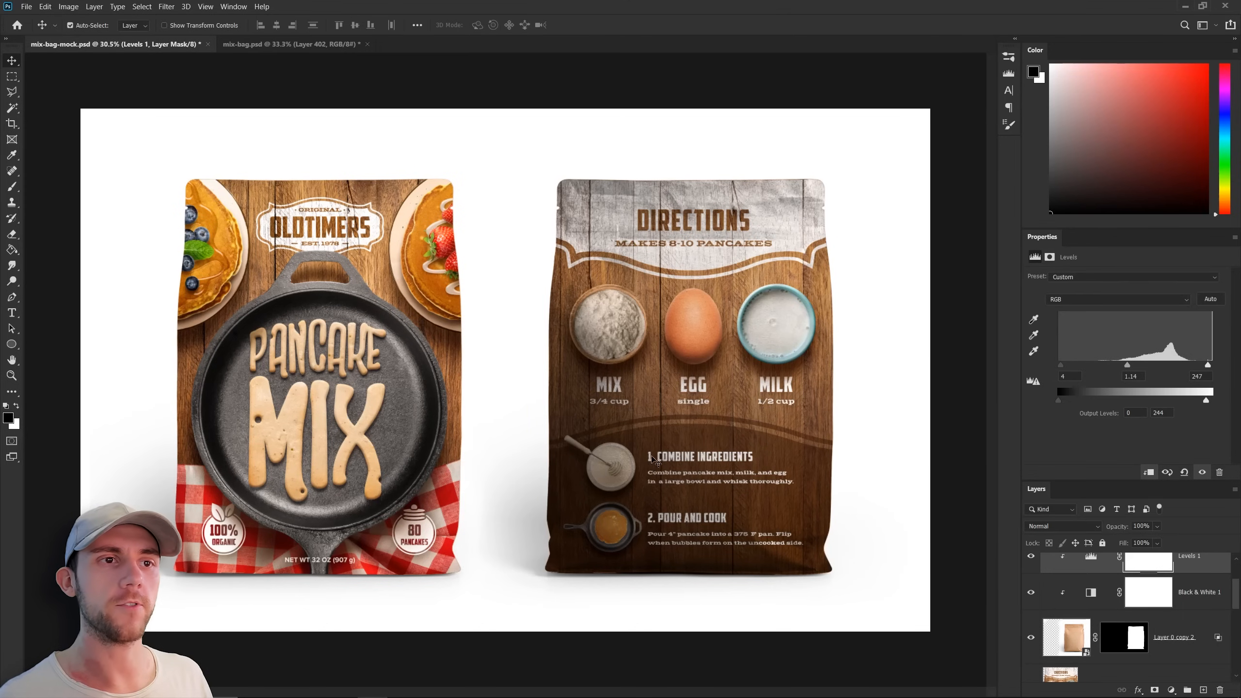
{"action": "left_click", "coordinate": [1124, 636]}
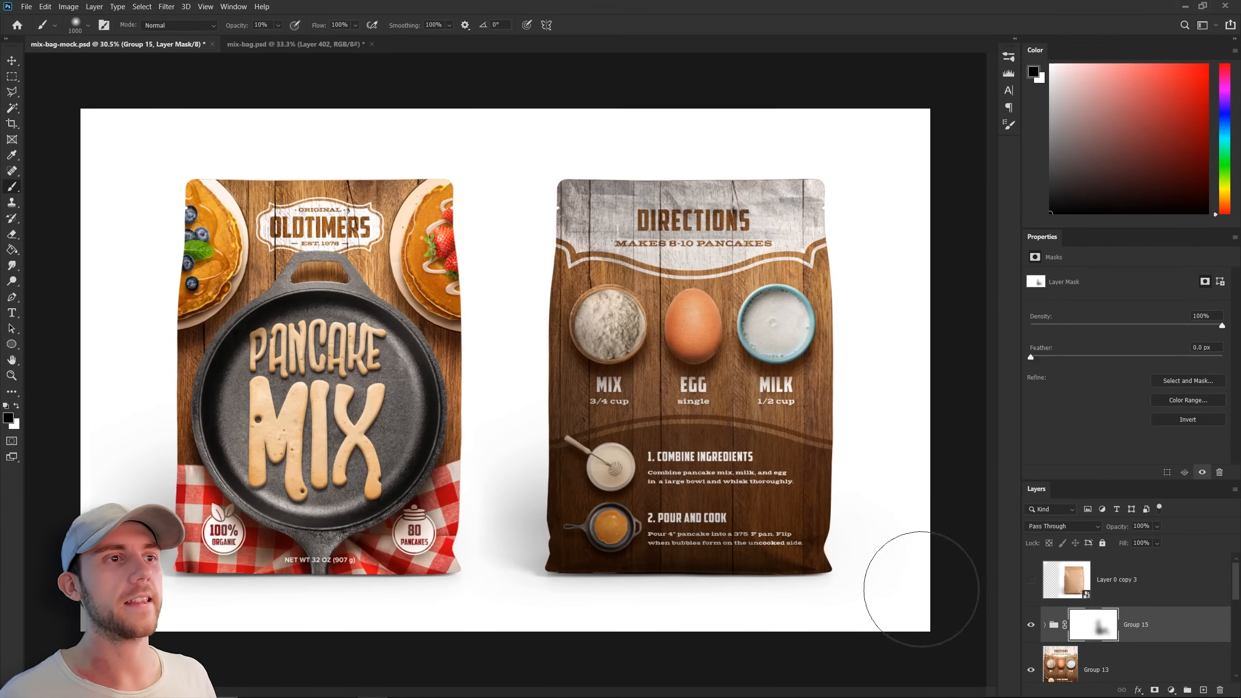
- Show the duplicated bag layer, Layer 0 copy 3, and set its blend mode to Hard Light
{"action": "left_click", "coordinate": [1032, 580]}
{"action": "left_click", "coordinate": [1092, 584]}
{"action": "left_click", "coordinate": [1063, 526]}
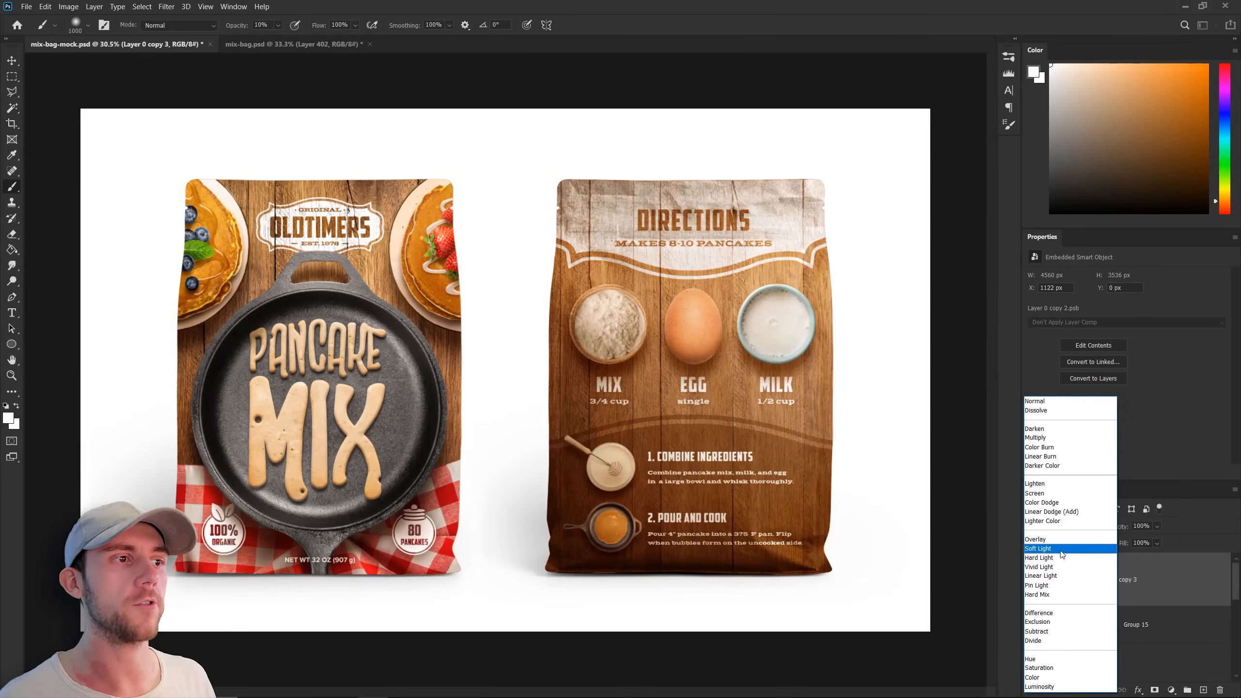
{"action": "left_click", "coordinate": [1056, 551]}
- Add a clipped Levels adjustment above the Hard Light bag layer with inputs 63, 0.96, 253 and outputs 6 to 253
{"action": "left_click", "coordinate": [1171, 690]}
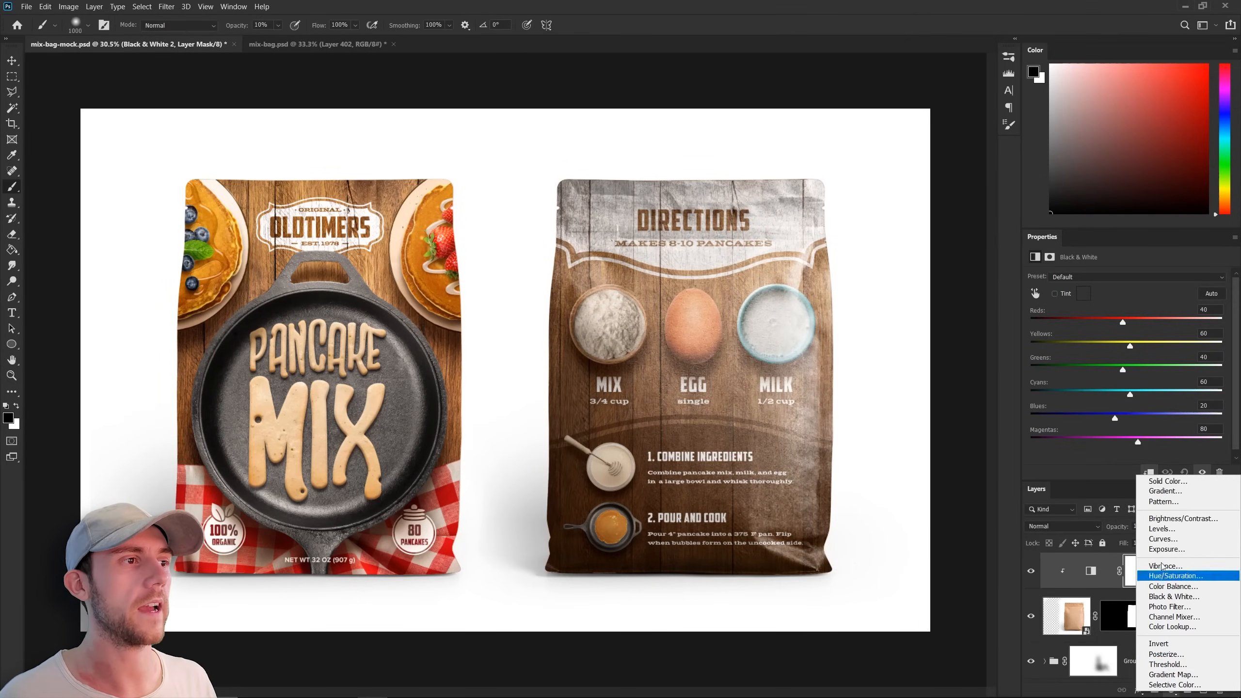
{"action": "left_click", "coordinate": [1162, 529]}
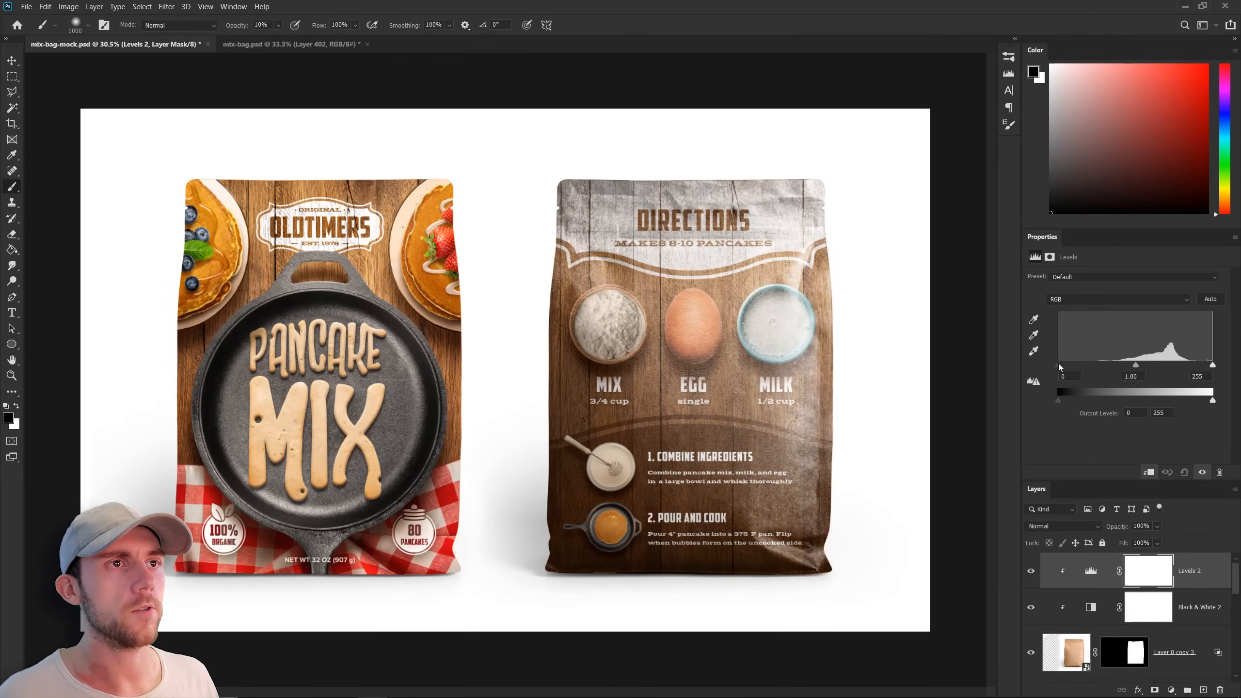
{"action": "left_click_drag", "start_coordinate": [1059, 365], "coordinate": [1069, 365]}
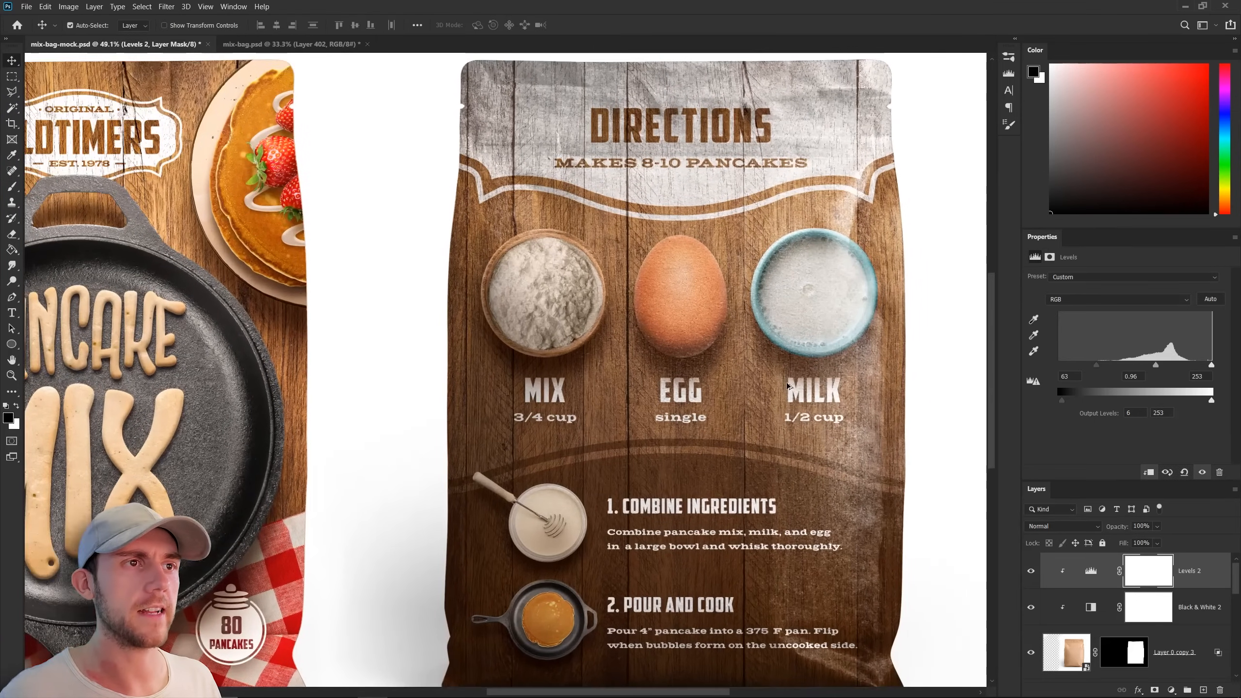
{"action": "scroll", "coordinate": [788, 387], "scroll_direction": "down", "scroll_amount": 2}
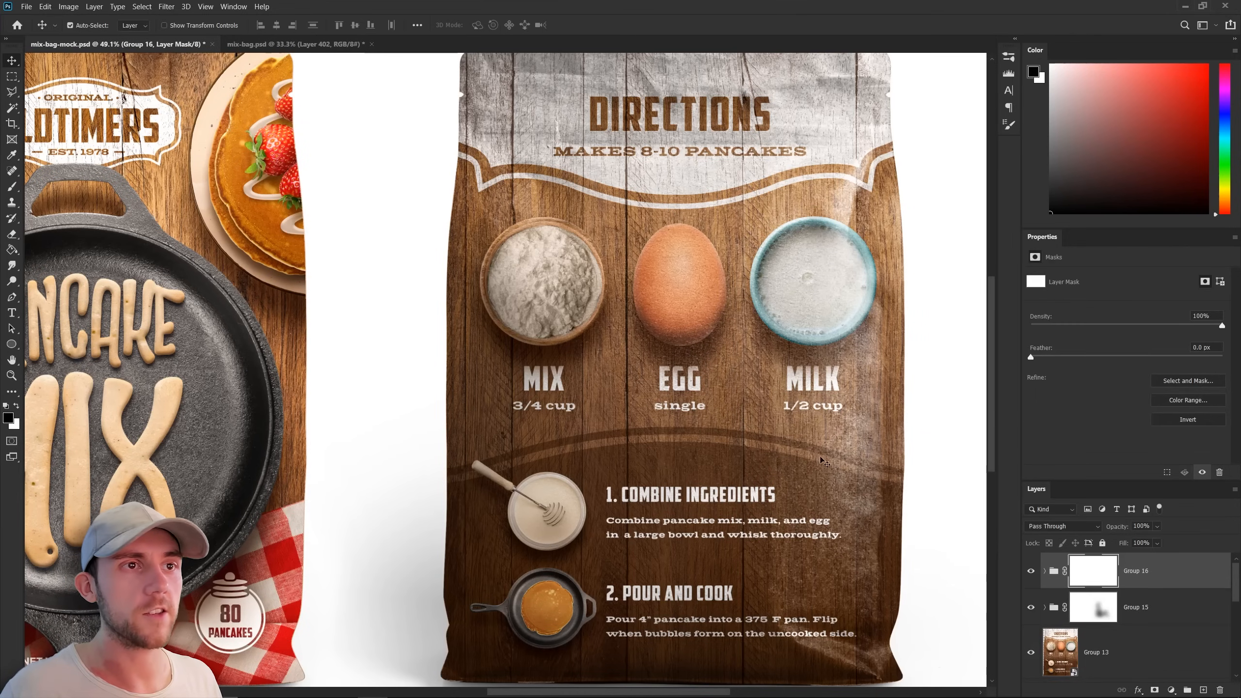
- Soften the highlights around the egg and milk by painting Group 16's mask with a 10% opacity black brush, and save
{"action": "key", "text": "b"}
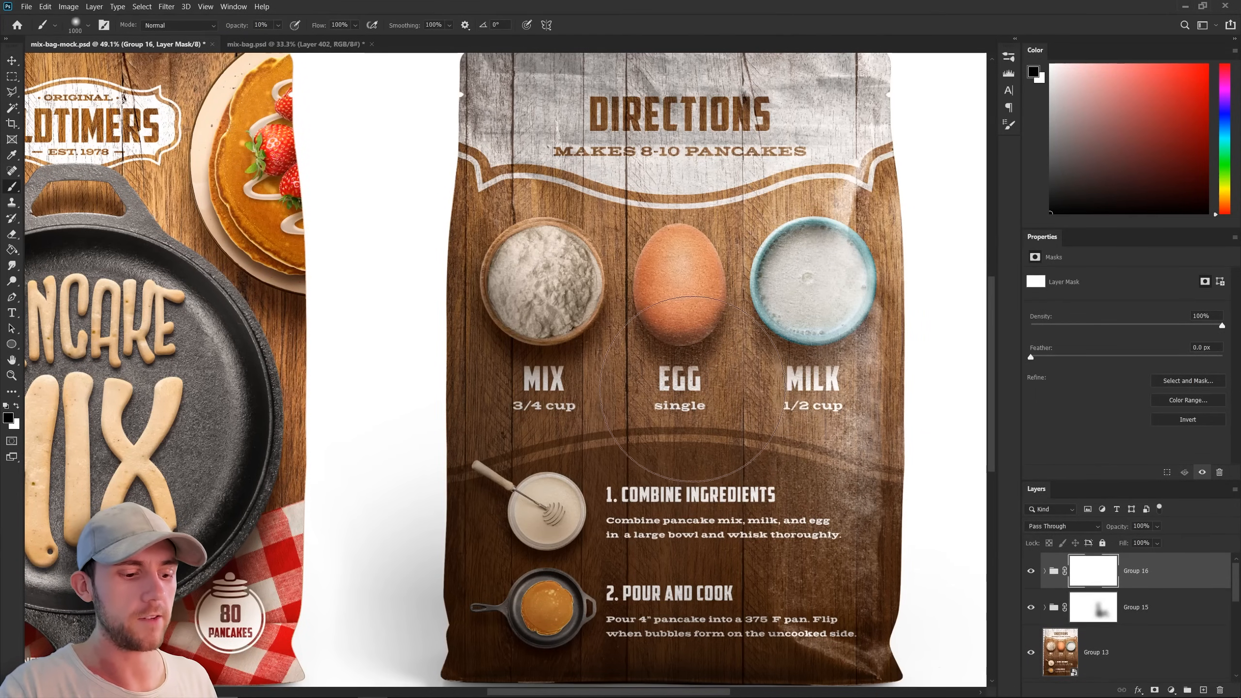
{"action": "left_click_drag", "start_coordinate": [666, 342], "coordinate": [817, 337]}
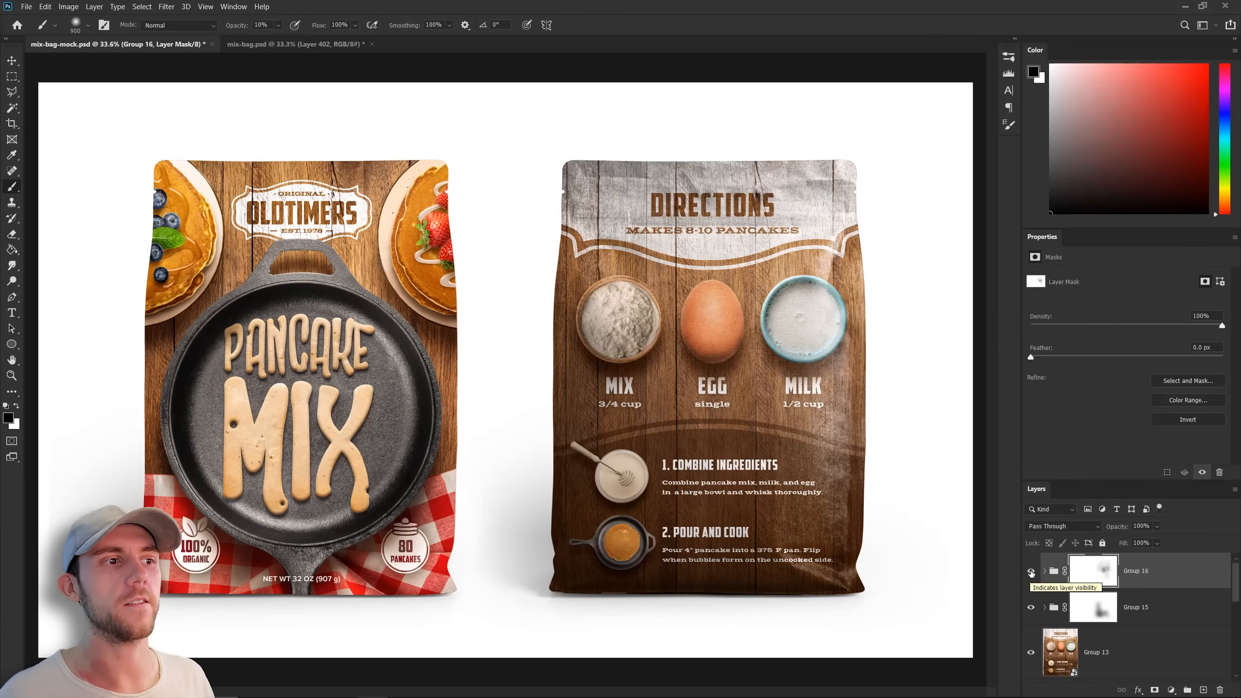
{"action": "left_click", "coordinate": [1032, 571]}
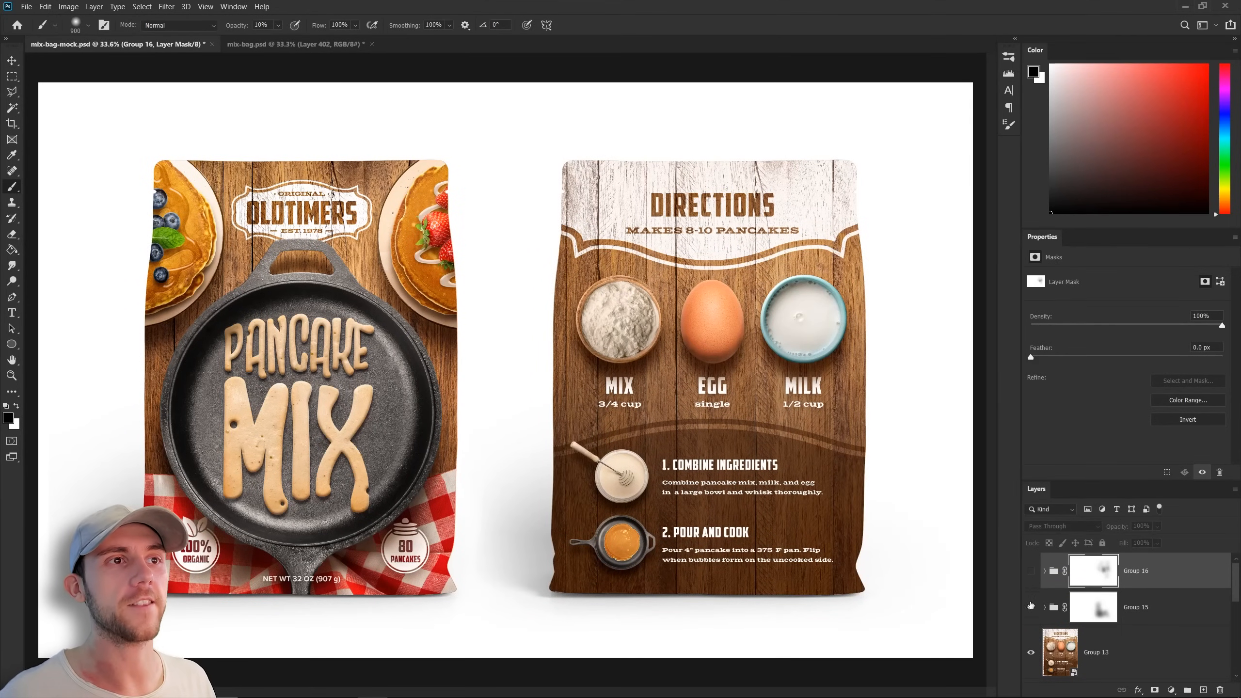
{"action": "left_click", "coordinate": [1031, 571]}
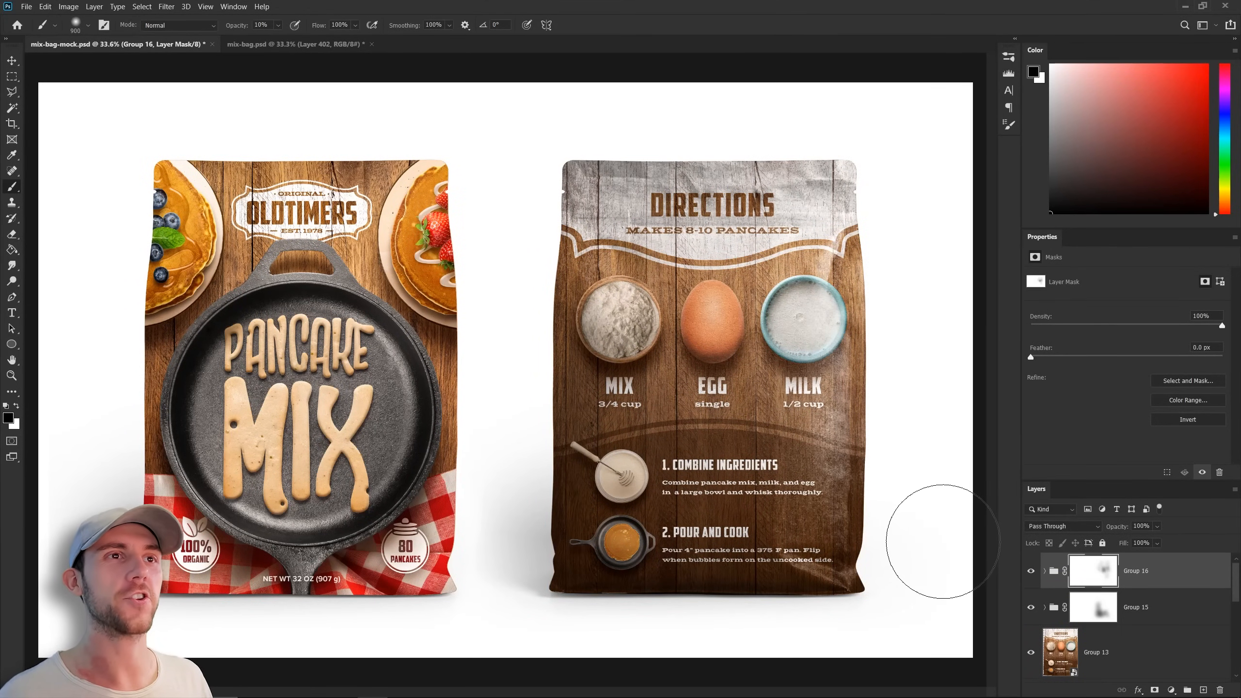
{"action": "key", "text": "ctrl+s"}
{"action": "key", "text": "v"}
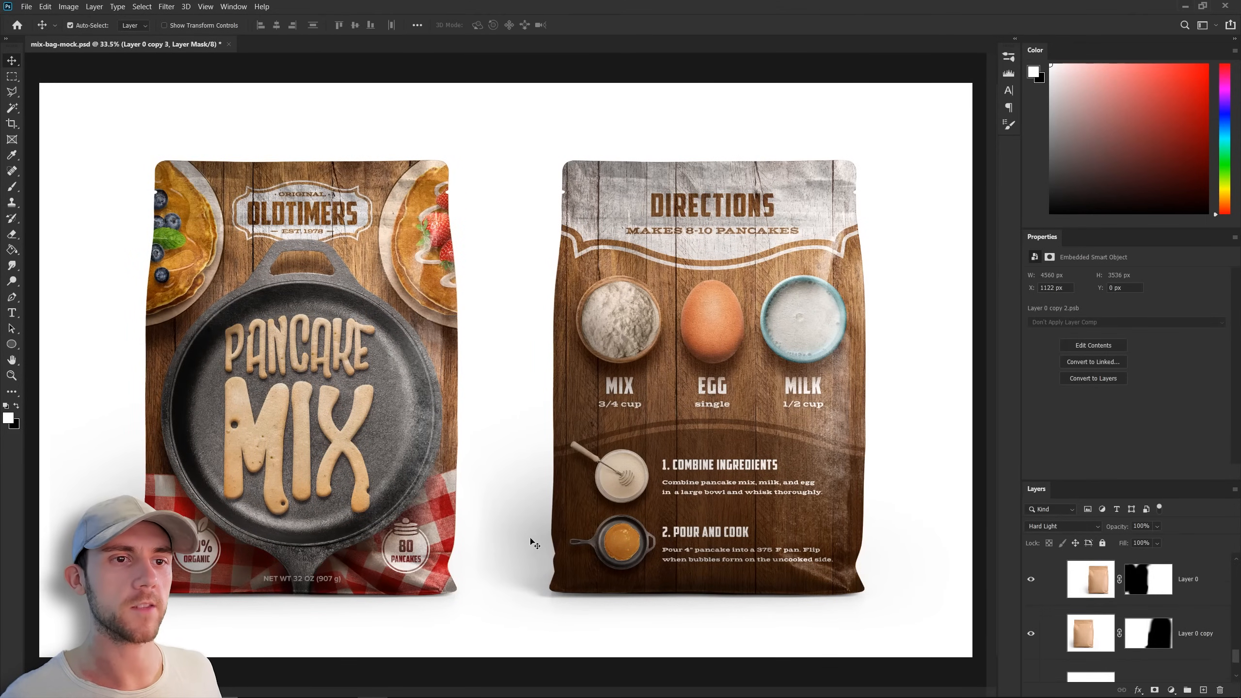
- Compare the Directions bag's shadow with the original photo layer, Layer 0, hidden and shown
{"action": "left_click", "coordinate": [1032, 582]}
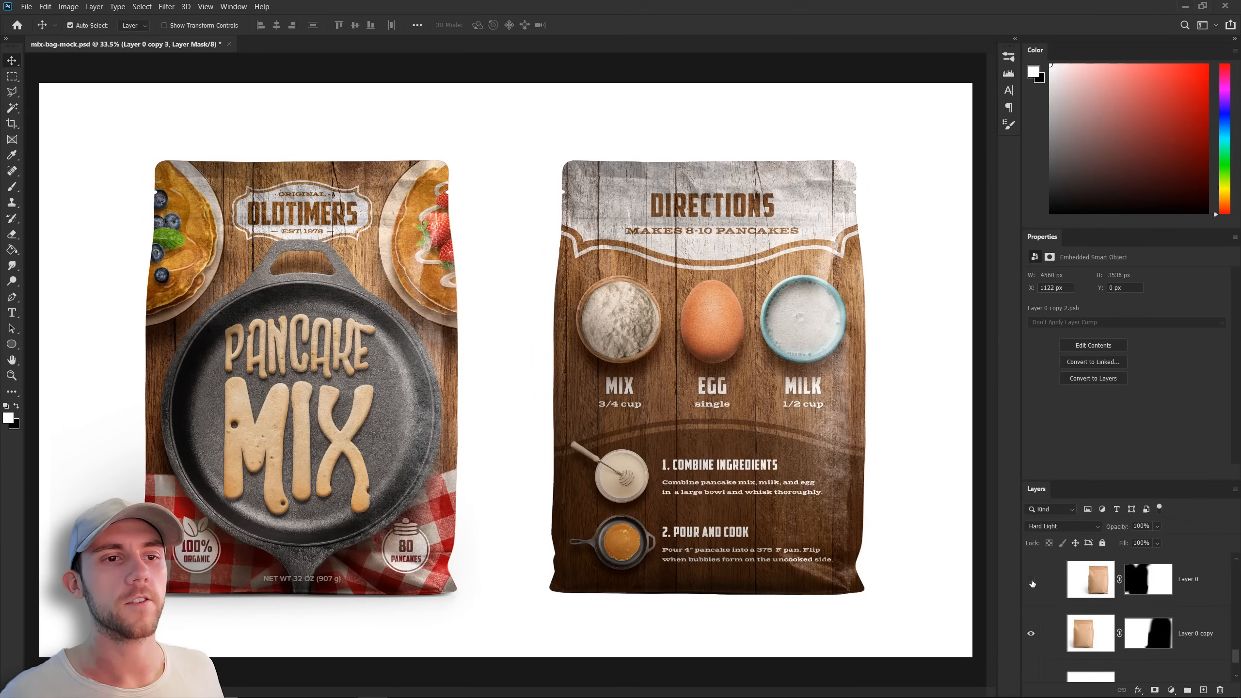
{"action": "left_click", "coordinate": [1031, 582]}
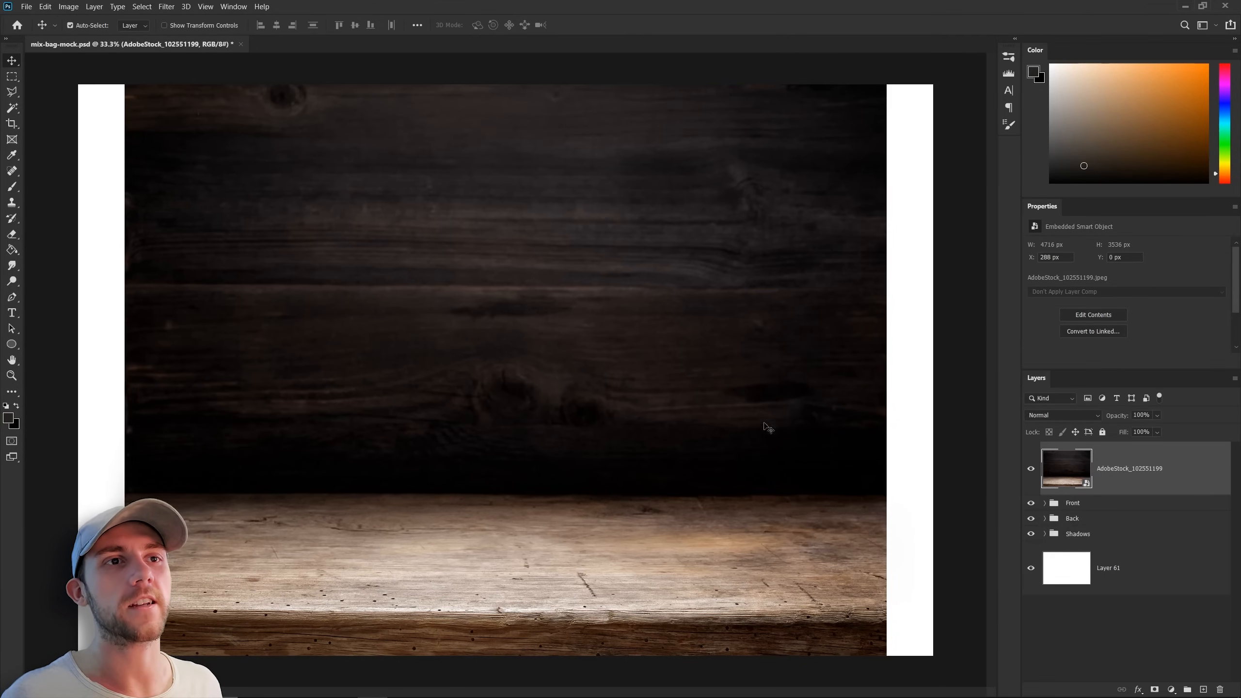
- Place the wooden table photo beneath the Shadows group, scaled to 5292 px wide to fill the canvas, and save
{"action": "left_click_drag", "start_coordinate": [1125, 472], "coordinate": [1129, 543]}
{"action": "key", "text": "ctrl+t"}
{"action": "left_click_drag", "start_coordinate": [886, 371], "coordinate": [955, 370]}
{"action": "key", "text": "Return"}
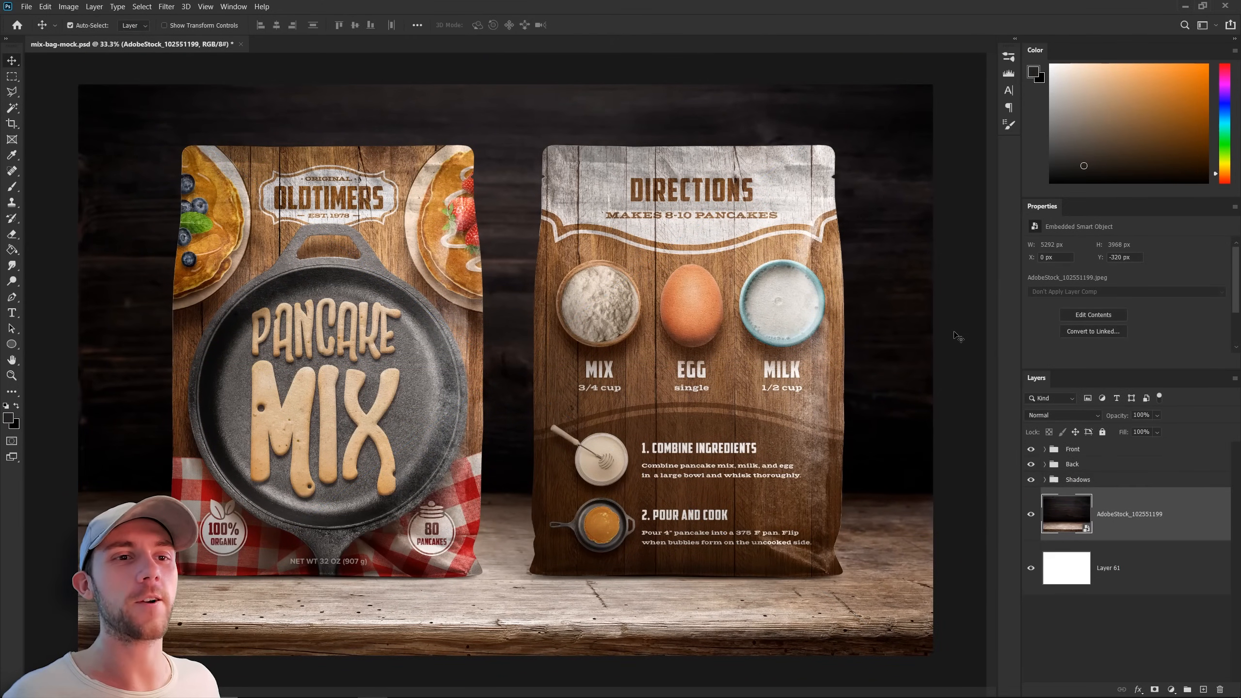
{"action": "key", "text": "ctrl+s"}
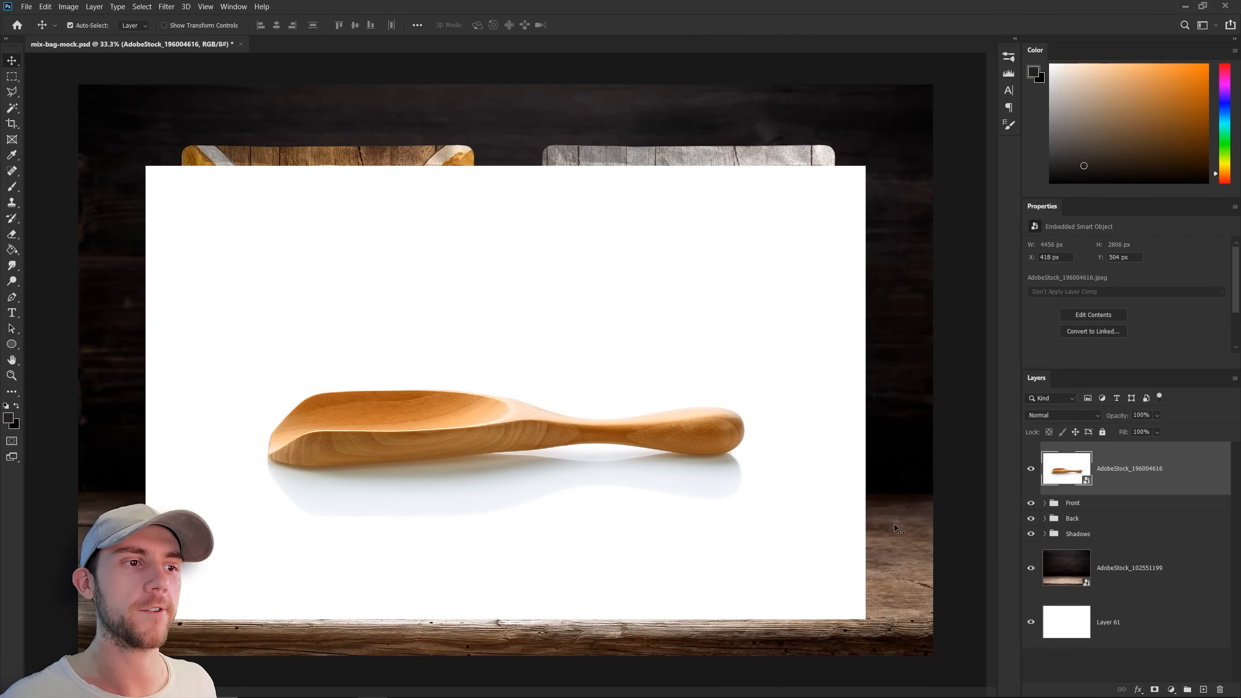
- Scale down the wooden scoop and position it on the tabletop in front of the two bags
{"action": "left_click", "coordinate": [1032, 469]}
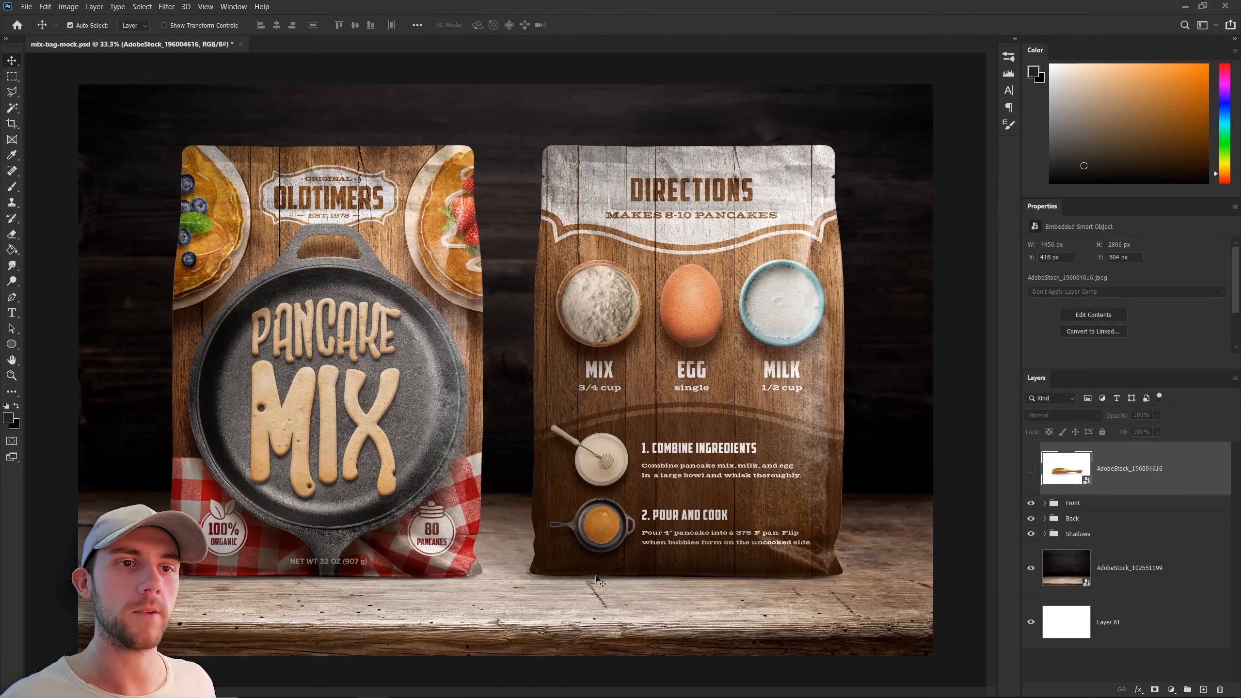
{"action": "key", "text": "ctrl+comma"}
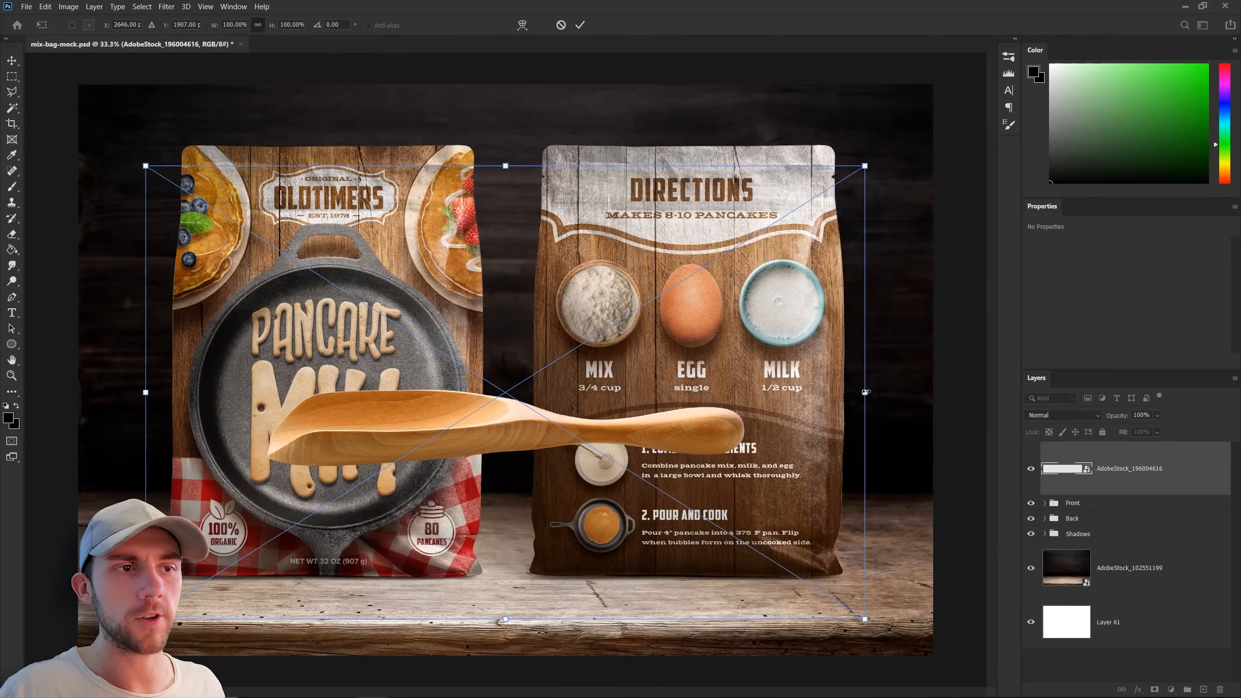
{"action": "left_click_drag", "start_coordinate": [864, 391], "coordinate": [786, 391]}
{"action": "left_click_drag", "start_coordinate": [653, 419], "coordinate": [681, 488]}
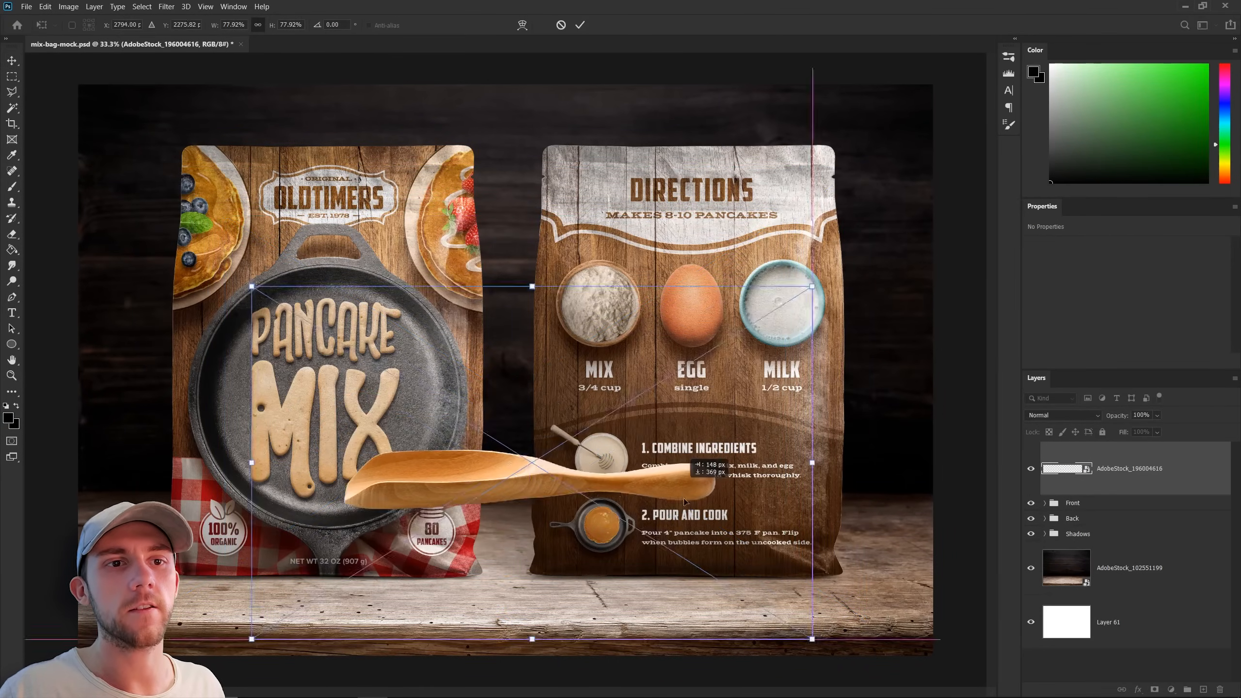
{"action": "left_click_drag", "start_coordinate": [450, 568], "coordinate": [458, 577]}
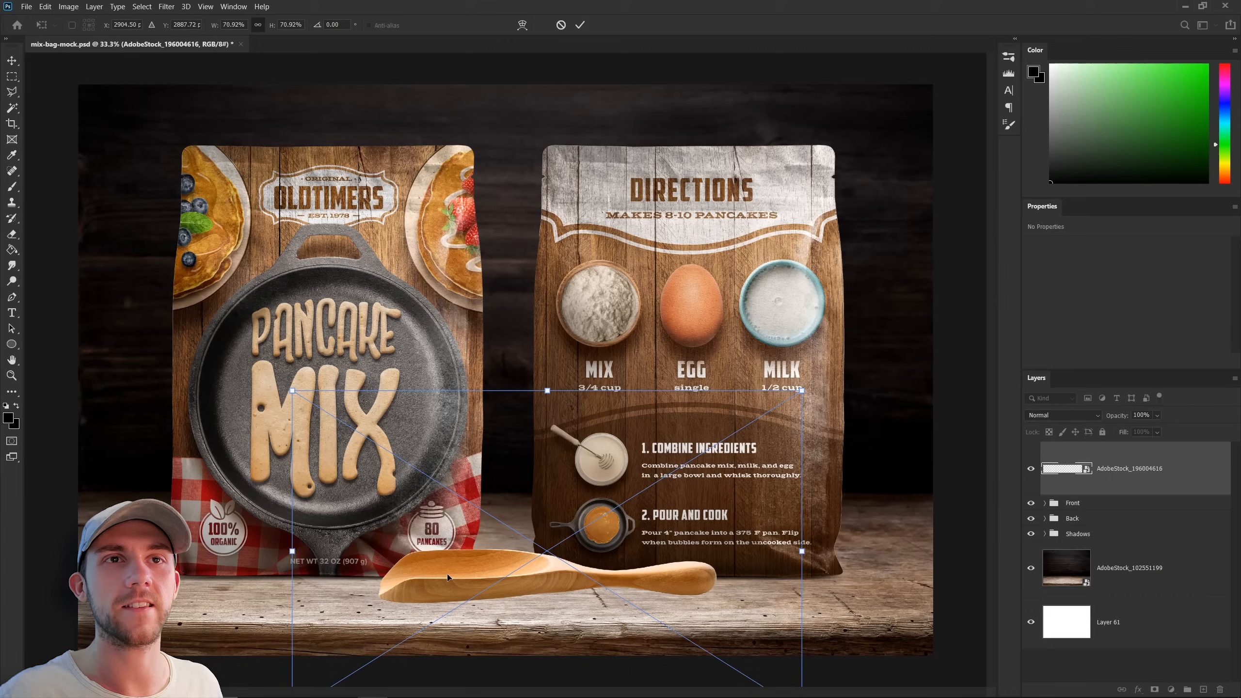
{"action": "key", "text": "Return"}
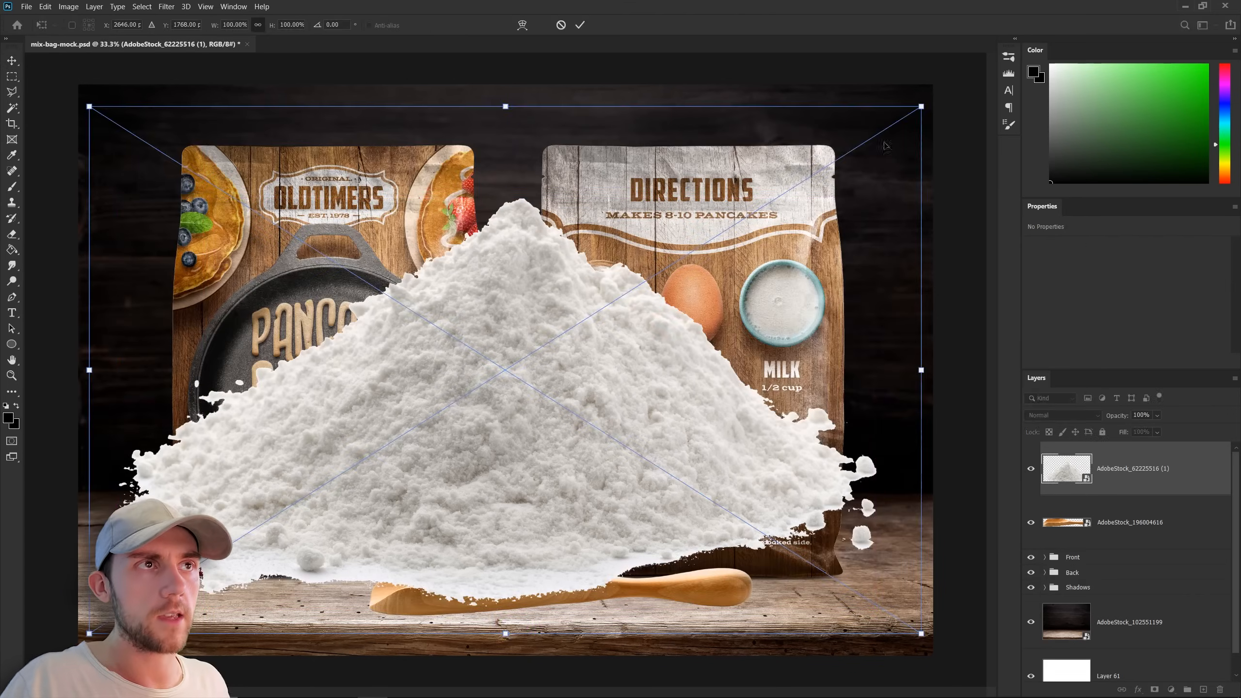
- Scale the flour pile down to about 1151 px wide and position it over the scoop's open end
{"action": "left_click_drag", "start_coordinate": [920, 107], "coordinate": [878, 130]}
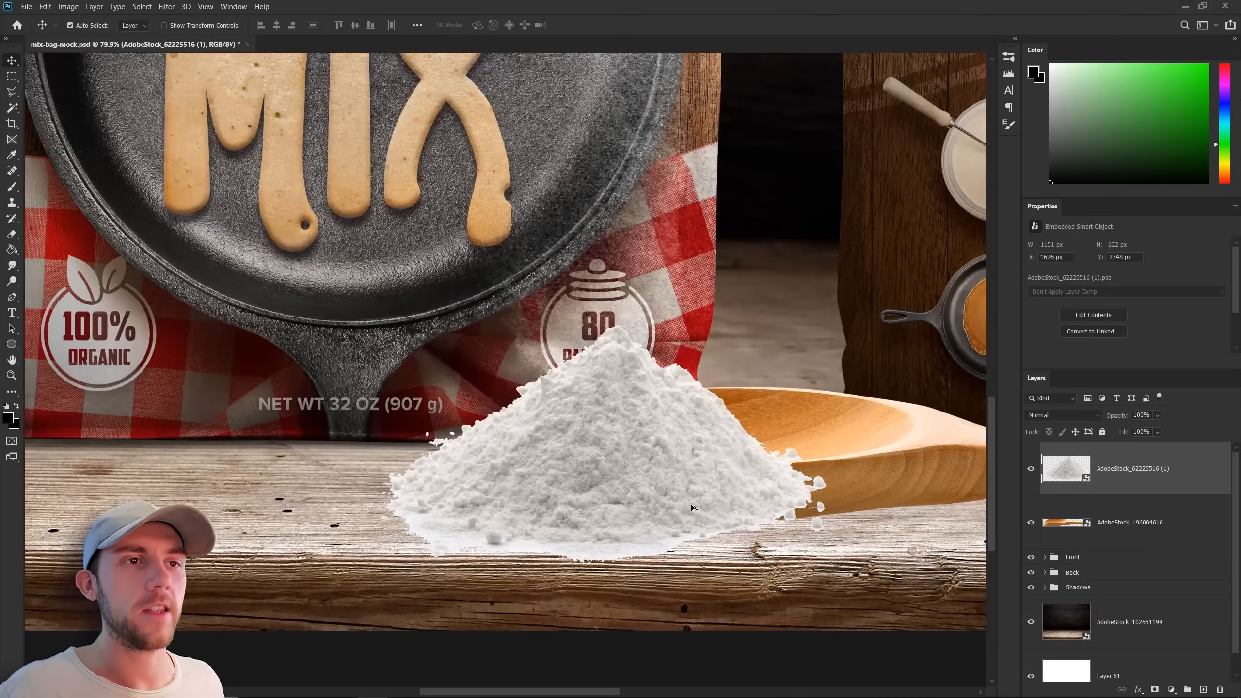
{"action": "scroll", "coordinate": [691, 505], "scroll_direction": "up", "scroll_amount": 1}
{"action": "left_click_drag", "start_coordinate": [696, 487], "coordinate": [703, 505]}
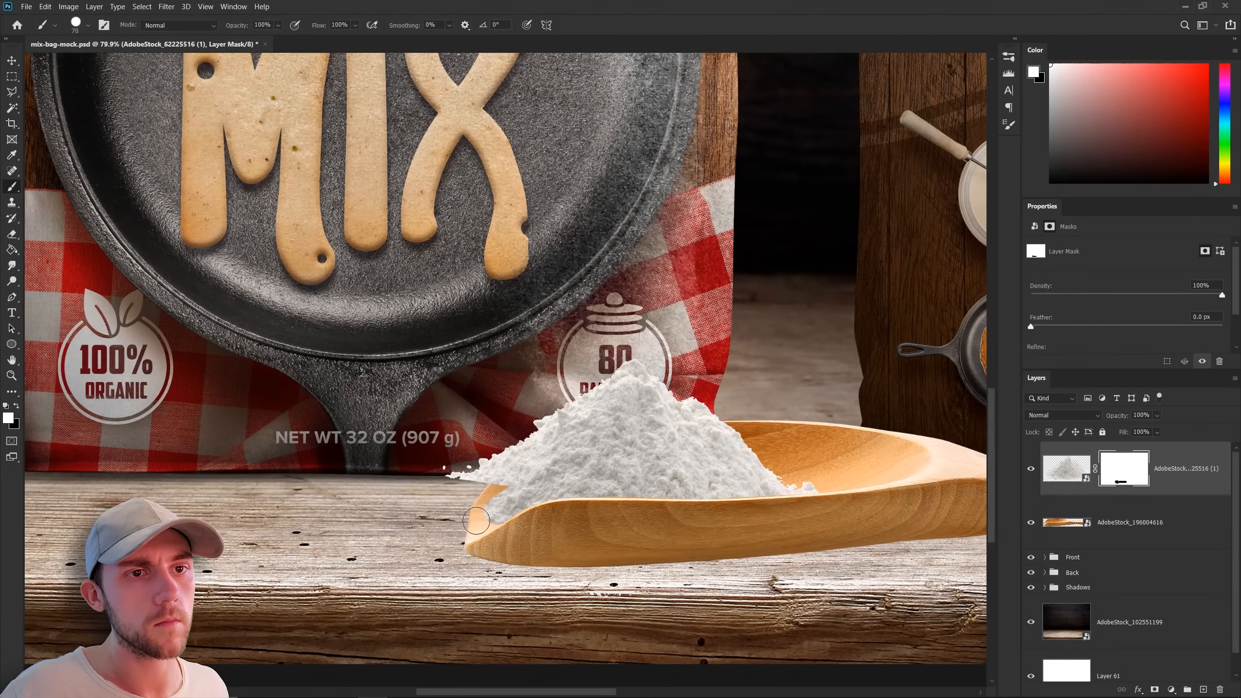
- Paint the flour's layer mask to reveal flour spilling past the scoop's tip and hide the peak of the pile
{"action": "mouse_move", "coordinate": [489, 533]}
{"action": "left_mouse_down"}
{"action": "mouse_move", "coordinate": [454, 489]}
{"action": "mouse_move", "coordinate": [413, 535]}
{"action": "left_mouse_up"}
{"action": "key", "text": "bracketleft"}
{"action": "key", "text": "bracketleft"}
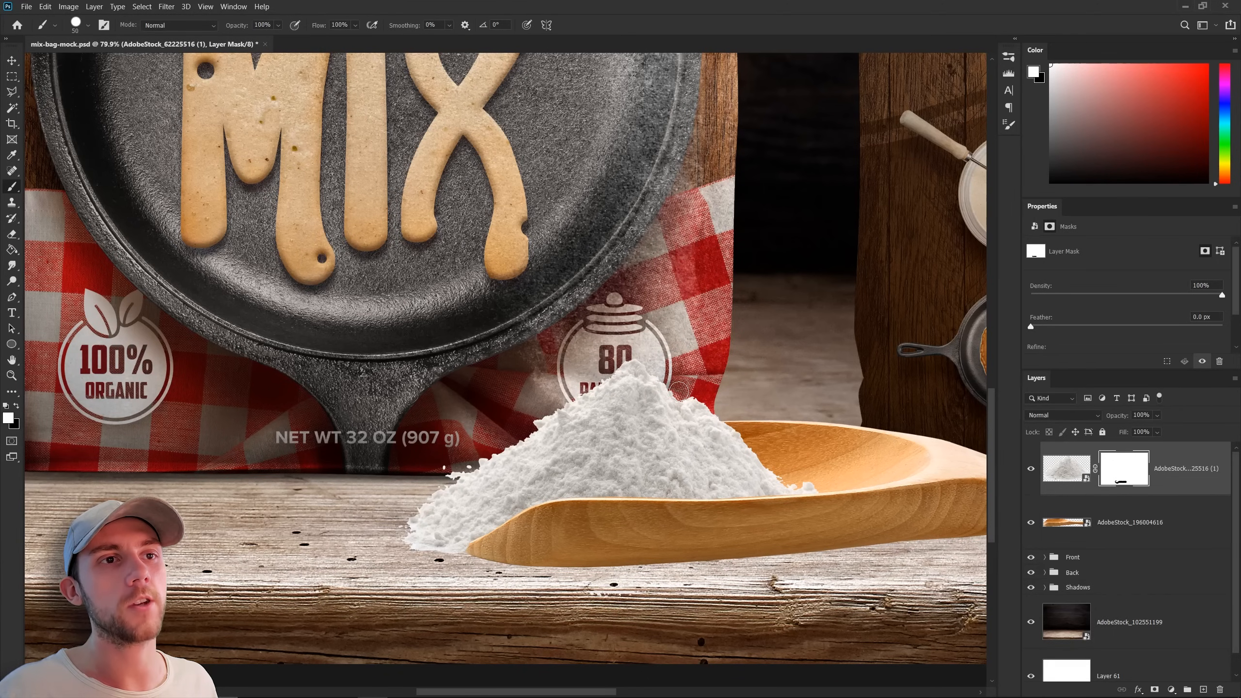
{"action": "key", "text": "x"}
{"action": "mouse_move", "coordinate": [668, 384]}
{"action": "left_mouse_down"}
{"action": "mouse_move", "coordinate": [694, 421]}
{"action": "mouse_move", "coordinate": [735, 442]}
{"action": "mouse_move", "coordinate": [684, 413]}
{"action": "mouse_move", "coordinate": [598, 396]}
{"action": "mouse_move", "coordinate": [748, 457]}
{"action": "mouse_move", "coordinate": [631, 427]}
{"action": "mouse_move", "coordinate": [553, 434]}
{"action": "mouse_move", "coordinate": [484, 466]}
{"action": "left_mouse_up"}
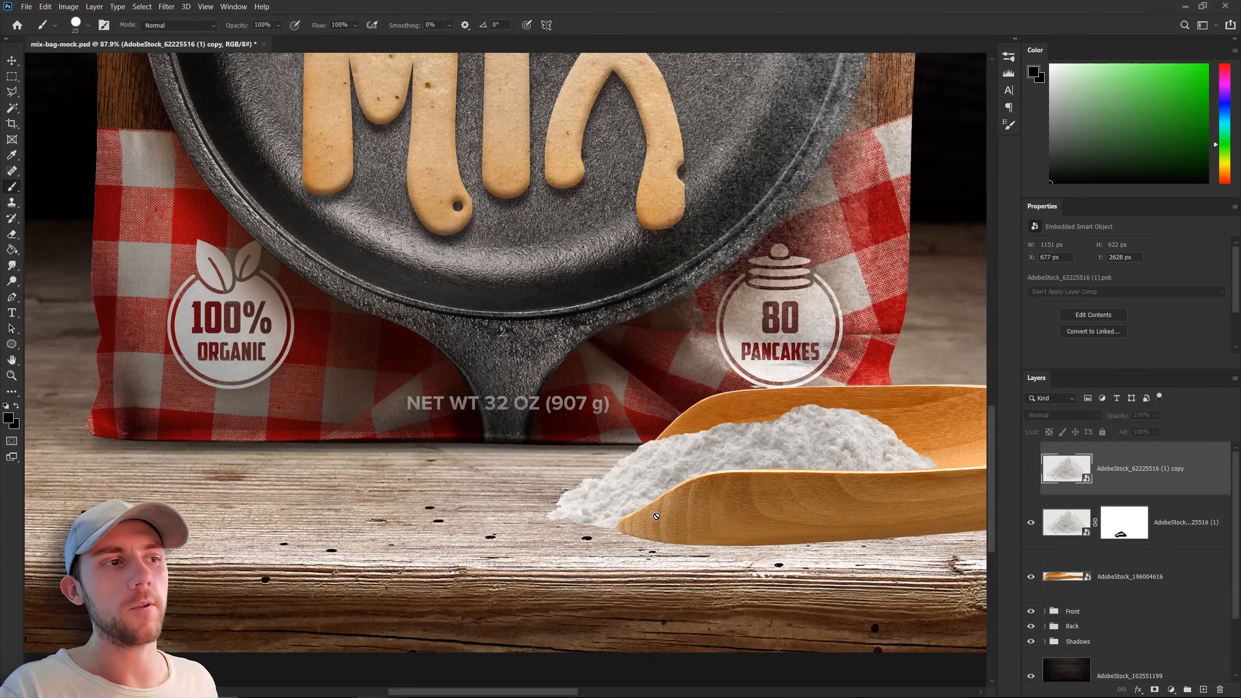
- Mask the duplicated flour layer with small brush dabs and invert the mask, leaving only scattered clumps beside the scoop's tip
{"action": "left_click", "coordinate": [1031, 470]}
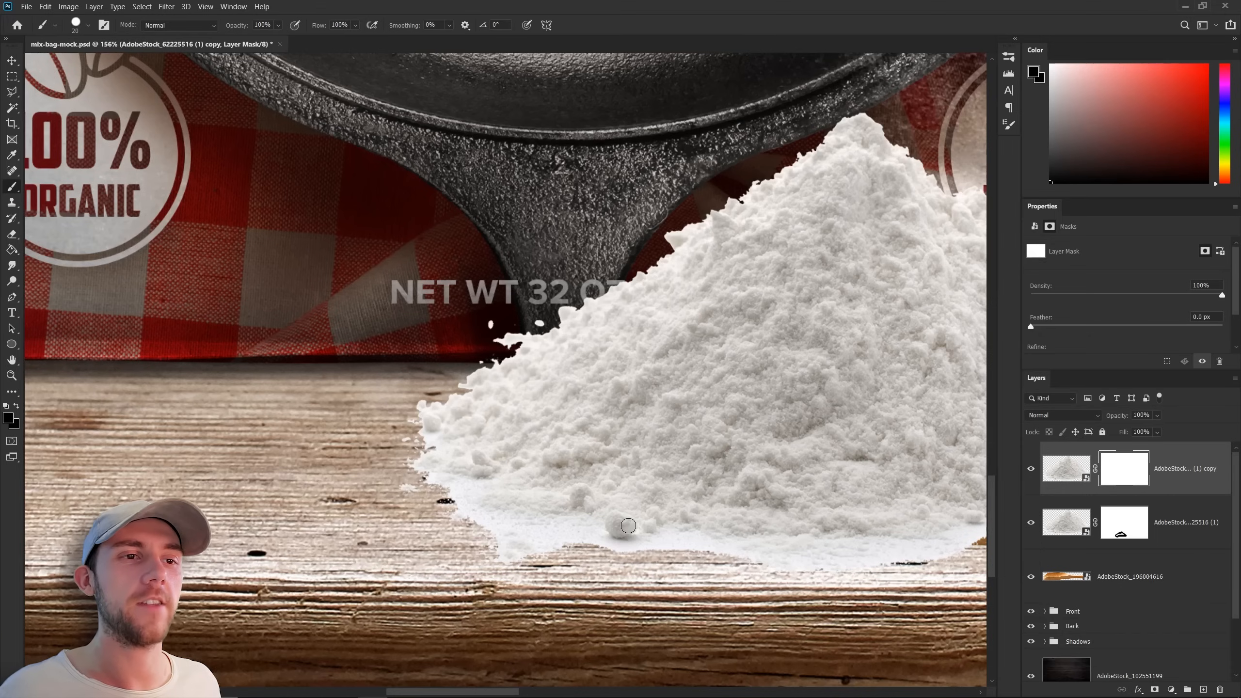
{"action": "mouse_move", "coordinate": [628, 524]}
{"action": "left_mouse_down"}
{"action": "mouse_move", "coordinate": [616, 521]}
{"action": "mouse_move", "coordinate": [622, 533]}
{"action": "mouse_move", "coordinate": [578, 492]}
{"action": "left_mouse_up"}
{"action": "key", "text": "["}
{"action": "left_click_drag", "start_coordinate": [648, 526], "coordinate": [656, 513]}
{"action": "left_click", "coordinate": [684, 515]}
{"action": "left_click_drag", "start_coordinate": [478, 458], "coordinate": [489, 471]}
{"action": "mouse_move", "coordinate": [603, 481]}
{"action": "left_mouse_down"}
{"action": "mouse_move", "coordinate": [617, 473]}
{"action": "mouse_move", "coordinate": [566, 457]}
{"action": "left_mouse_up"}
{"action": "left_click_drag", "start_coordinate": [579, 454], "coordinate": [593, 455]}
{"action": "key", "text": "ctrl+i"}
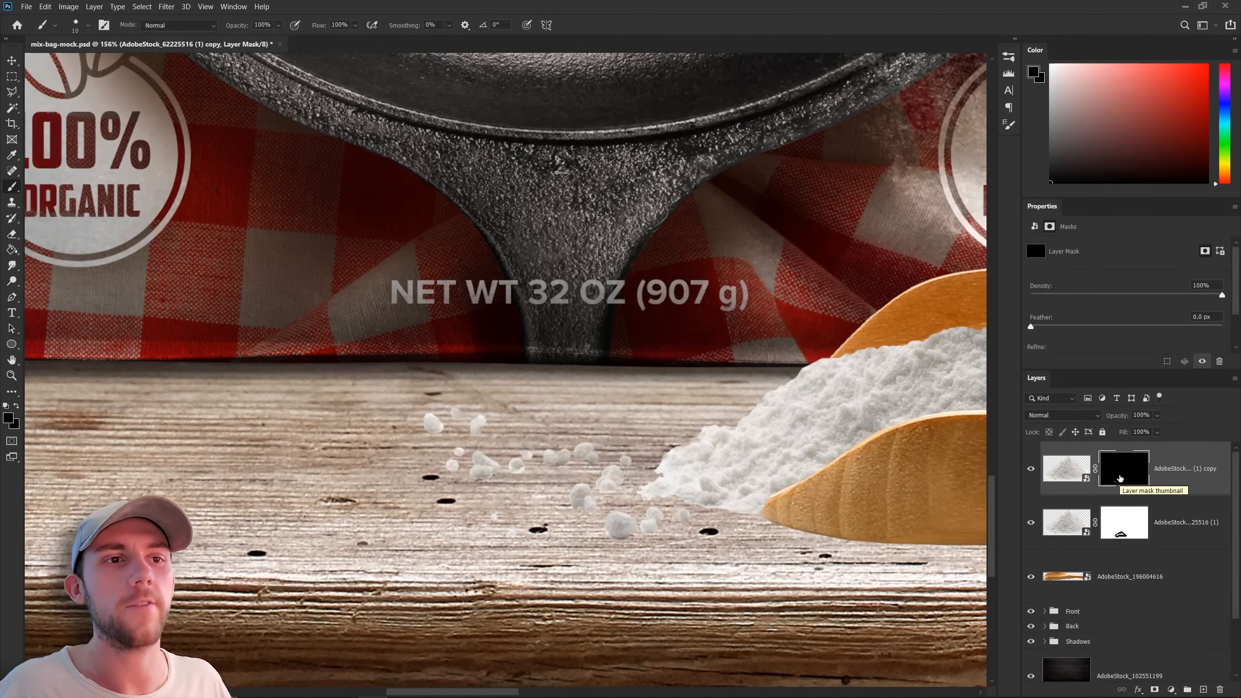
- Move the scattered flour clumps closer to the scoop's tip and thin them out by painting on their mask
{"action": "key", "text": "ctrl+t"}
{"action": "left_click_drag", "start_coordinate": [594, 519], "coordinate": [684, 522]}
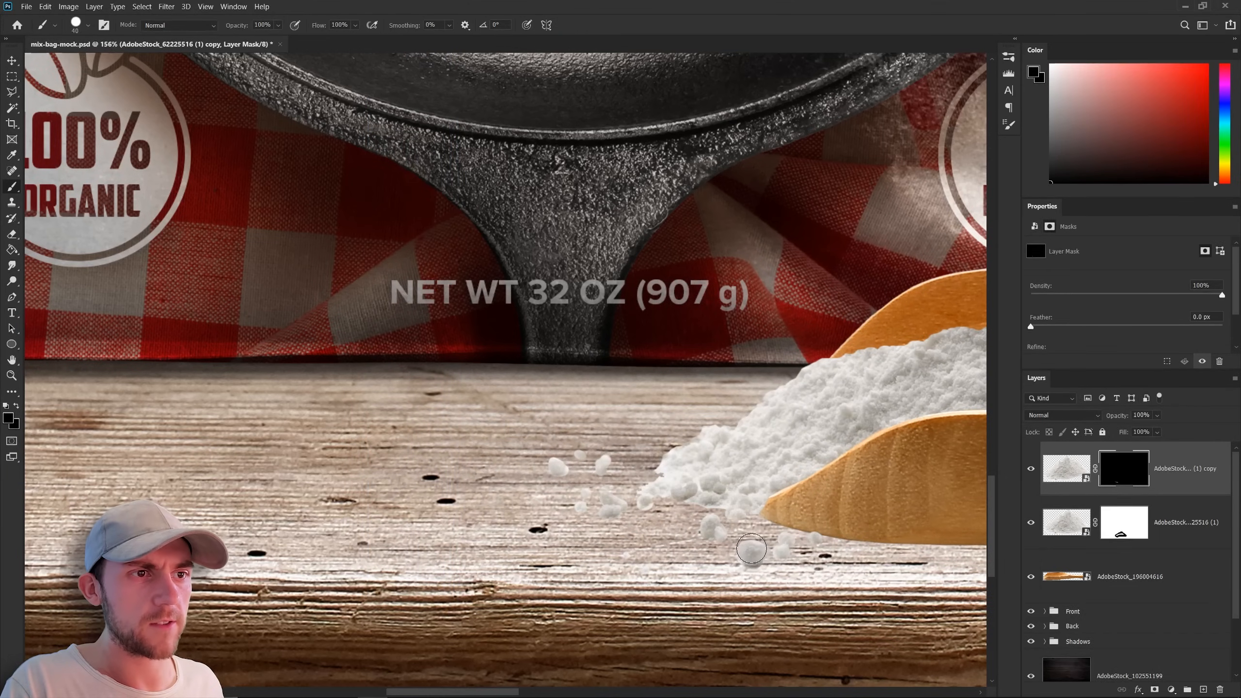
{"action": "mouse_move", "coordinate": [758, 554]}
{"action": "left_mouse_down"}
{"action": "mouse_move", "coordinate": [750, 535]}
{"action": "mouse_move", "coordinate": [761, 551]}
{"action": "left_mouse_up"}
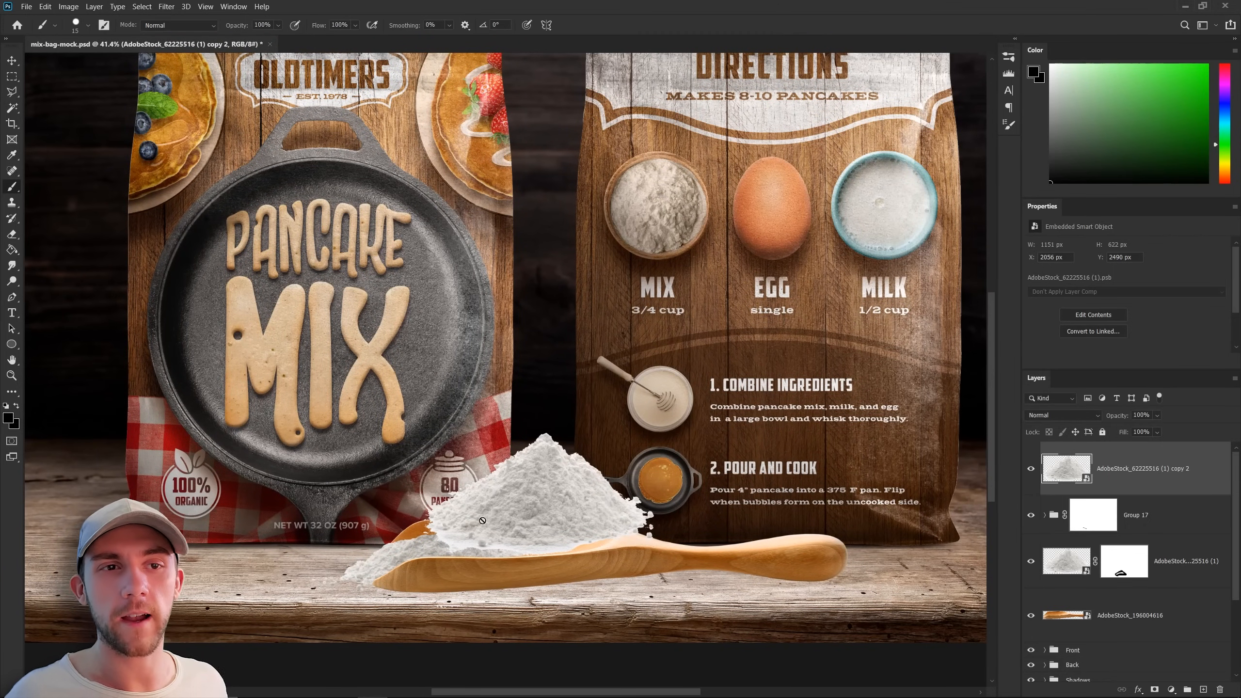
- Paint the mask of the flour copy behind the scoop to trim the pile's slope and peak into a lower mound
{"action": "scroll", "coordinate": [546, 499], "scroll_direction": "up", "scroll_amount": 4}
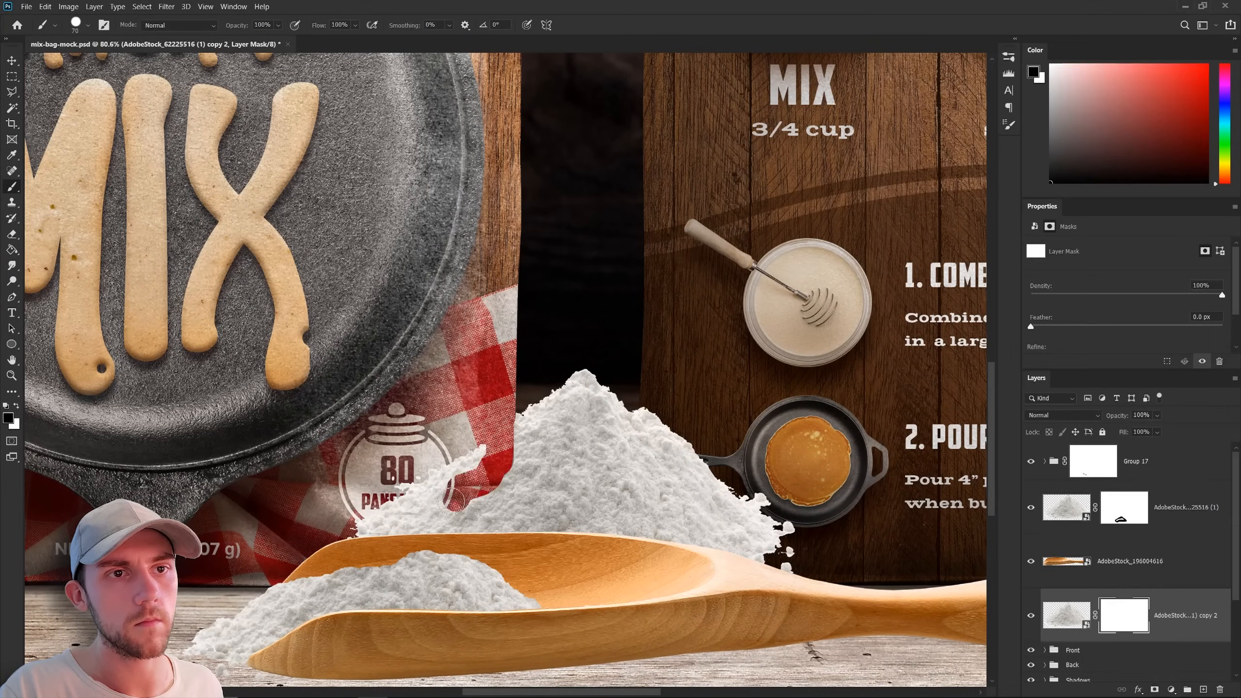
{"action": "mouse_move", "coordinate": [440, 488]}
{"action": "left_mouse_down"}
{"action": "mouse_move", "coordinate": [482, 443]}
{"action": "mouse_move", "coordinate": [652, 454]}
{"action": "mouse_move", "coordinate": [789, 536]}
{"action": "mouse_move", "coordinate": [631, 390]}
{"action": "left_mouse_up"}
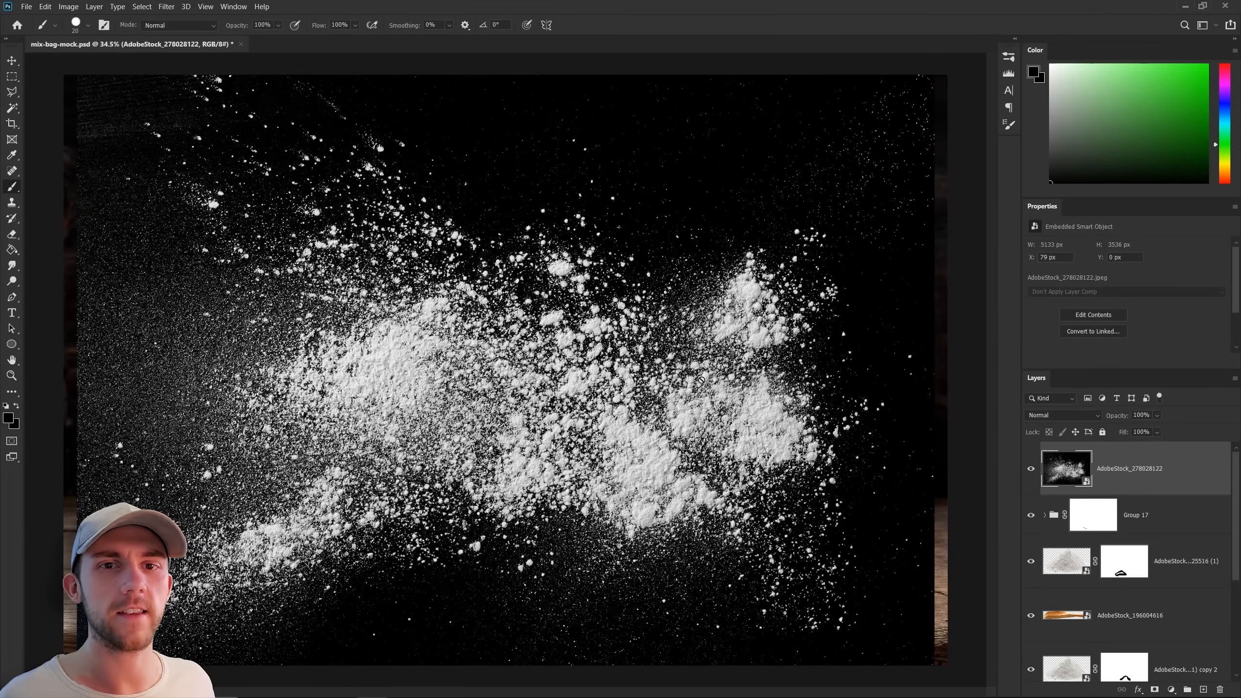
- Squash the scattered flour photo to about 5621 × 955 px over the tabletop and set its blend mode to Screen
{"action": "key", "text": "ctrl+t"}
{"action": "mouse_move", "coordinate": [505, 75]}
{"action": "left_mouse_down"}
{"action": "mouse_move", "coordinate": [490, 223]}
{"action": "mouse_move", "coordinate": [489, 498]}
{"action": "left_mouse_up"}
{"action": "key", "text": "Return"}
{"action": "key", "text": "b"}
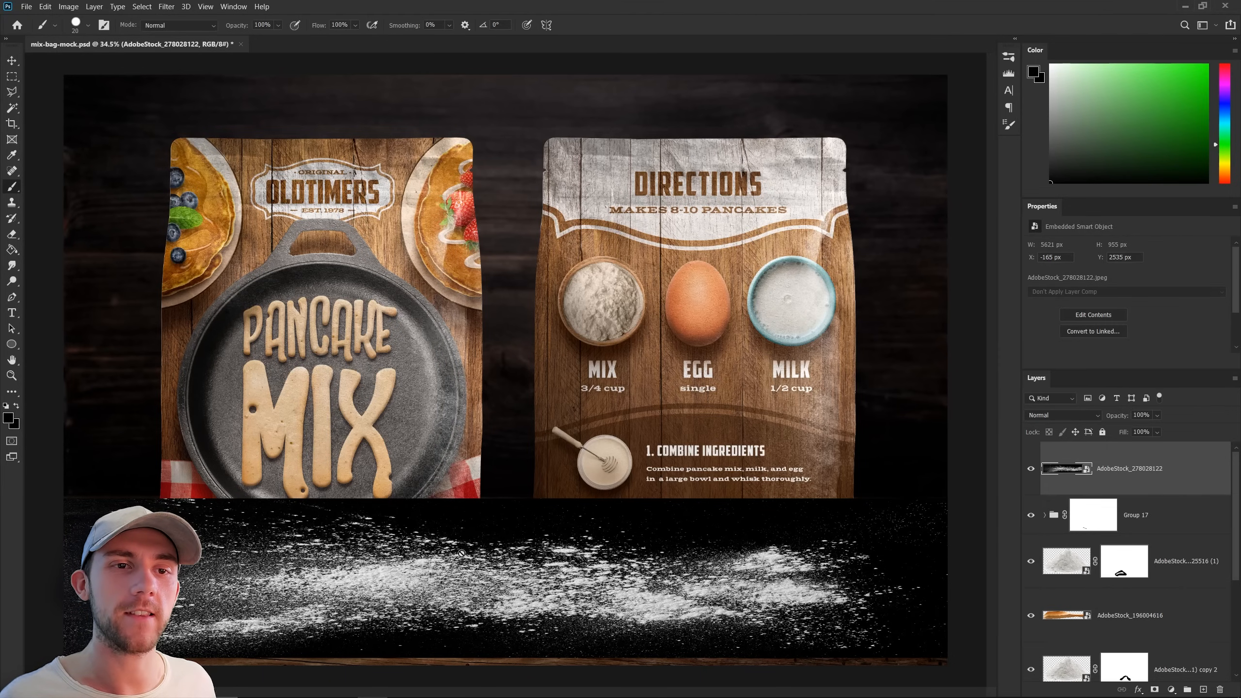
{"action": "left_click", "coordinate": [1053, 415]}
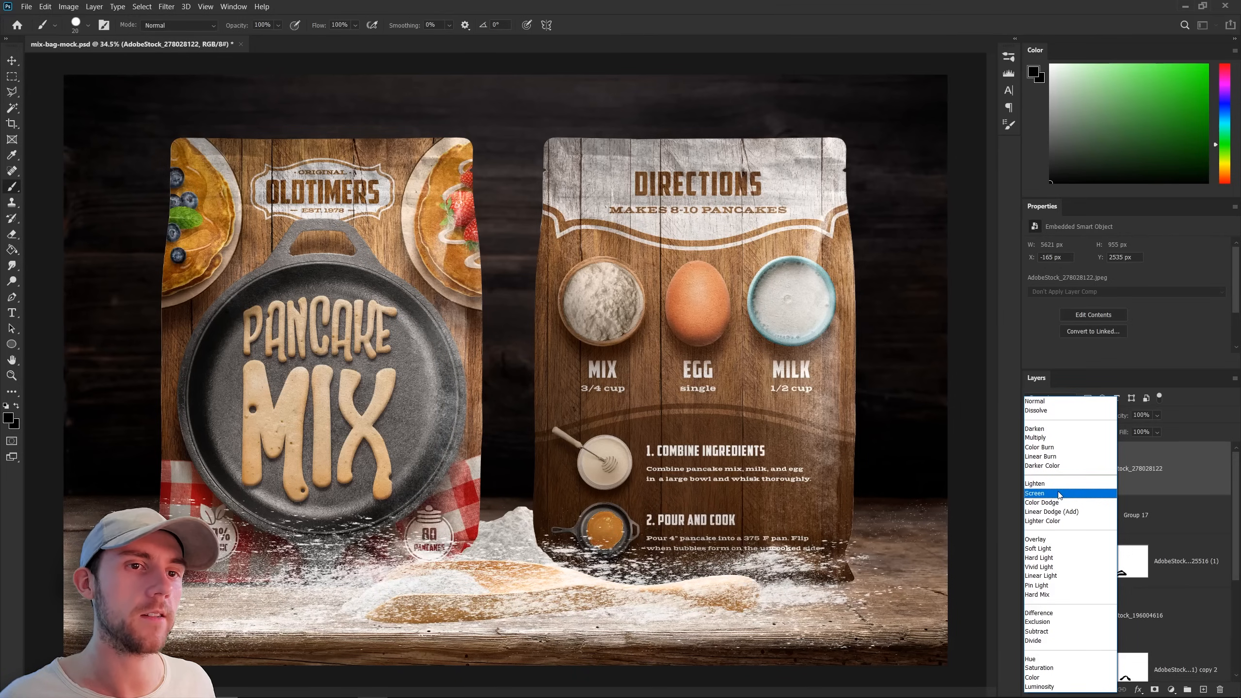
{"action": "left_click", "coordinate": [1034, 493]}
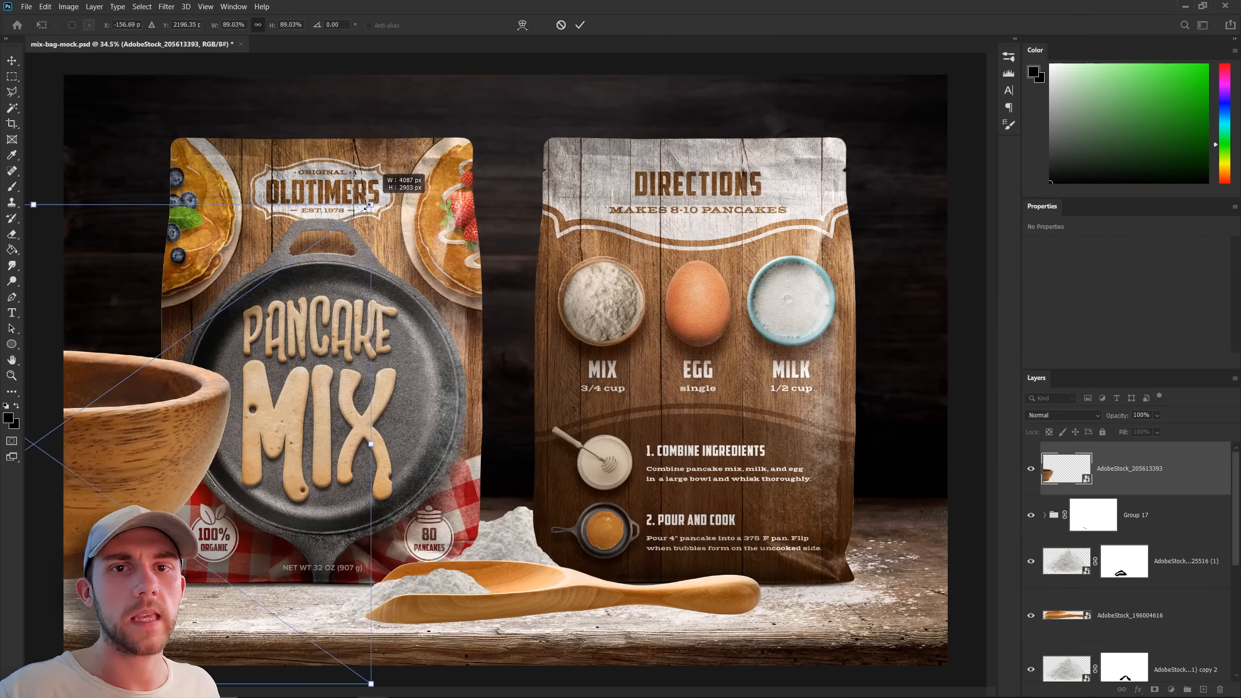
- Scale down the wooden bowl and place it beside the front bag, cropped by the canvas edge
{"action": "key", "text": "Return"}
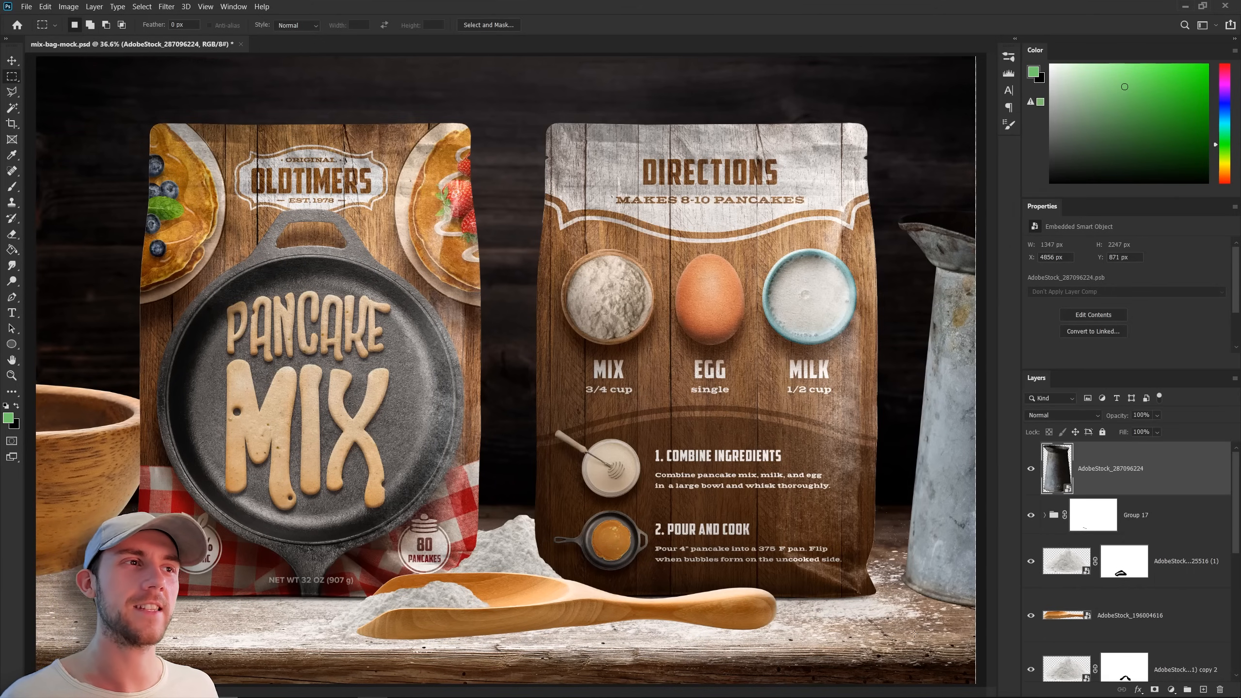
- Clip a Hue/Saturation adjustment to the metal jug, lowering the Yellows saturation to about -68 and raising their lightness slightly
{"action": "key", "text": "v"}
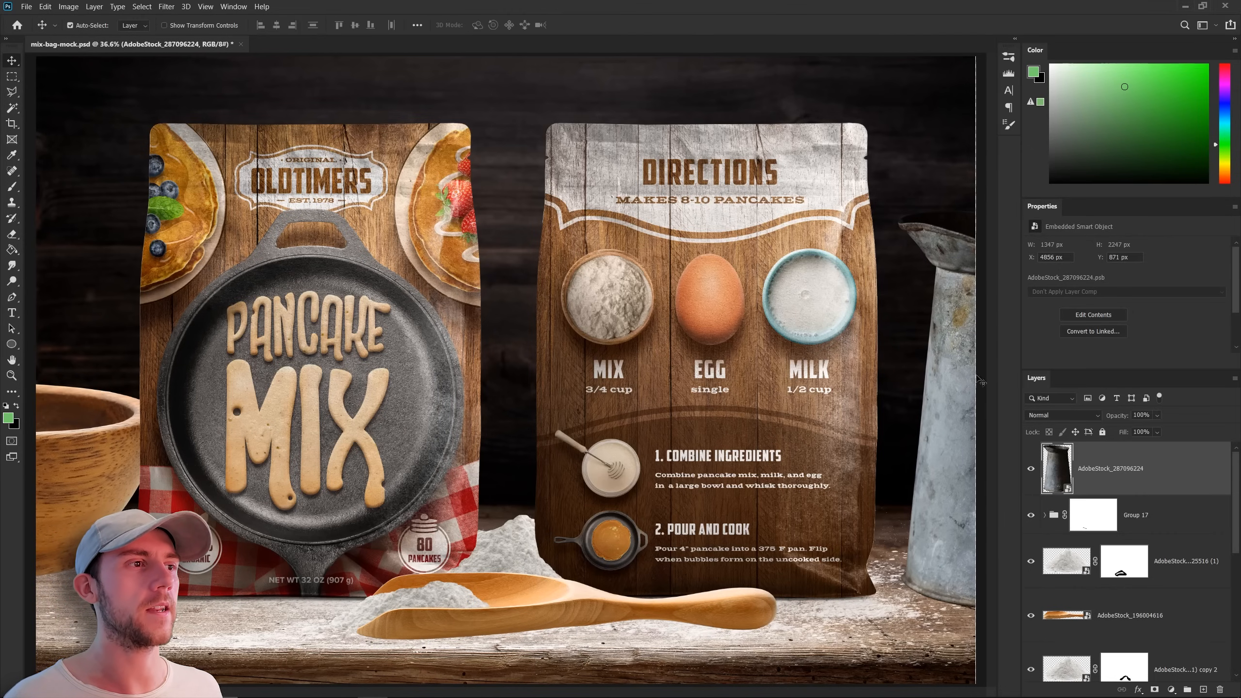
{"action": "key", "text": "ctrl+u"}
{"action": "left_click", "coordinate": [1150, 361]}
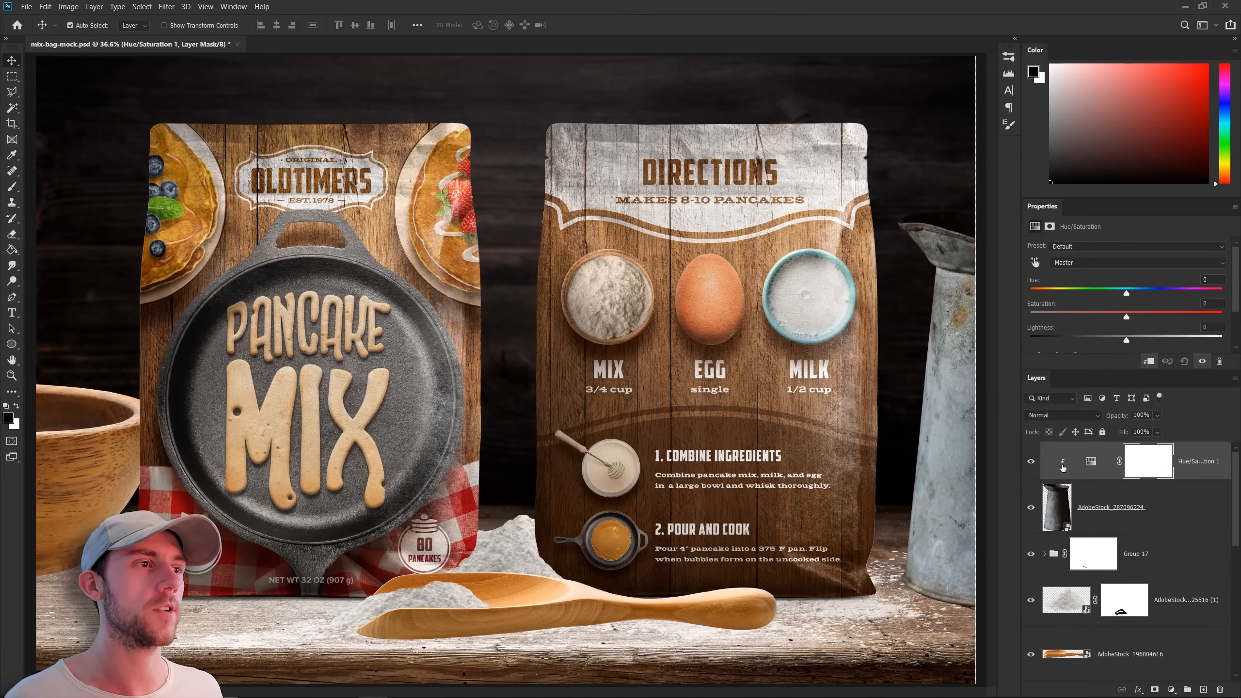
{"action": "left_click", "coordinate": [1092, 265]}
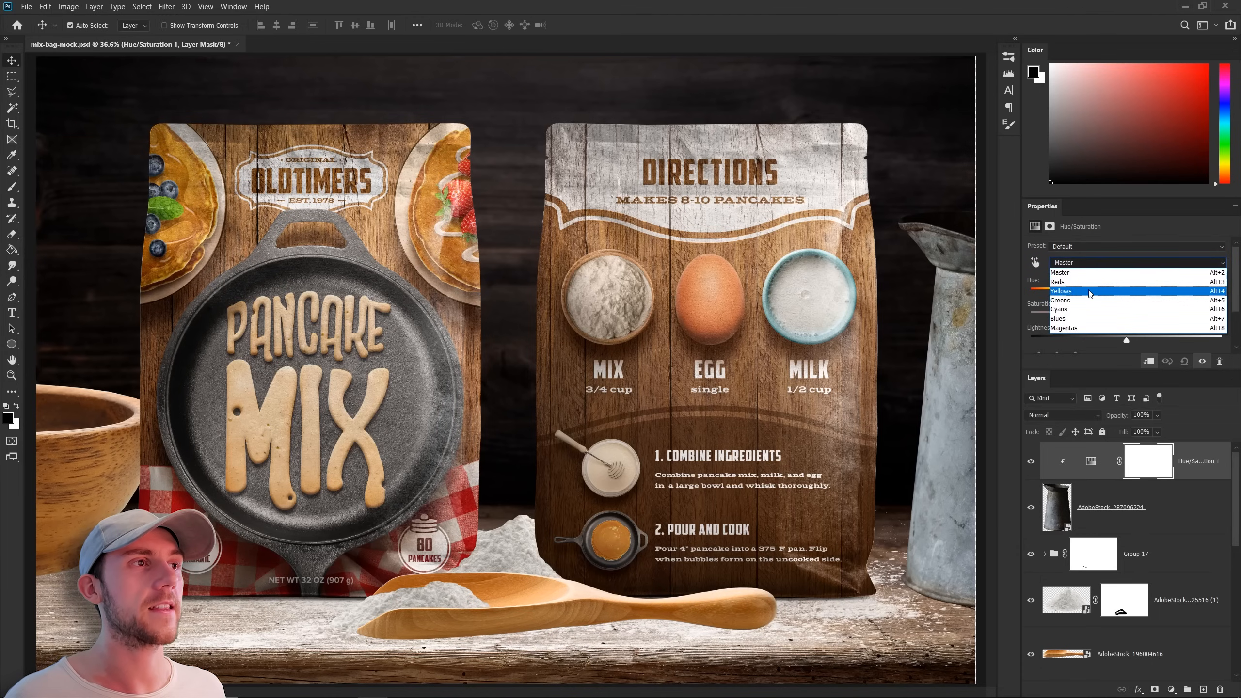
{"action": "left_click", "coordinate": [1088, 290]}
{"action": "left_click_drag", "start_coordinate": [1126, 313], "coordinate": [1058, 317]}
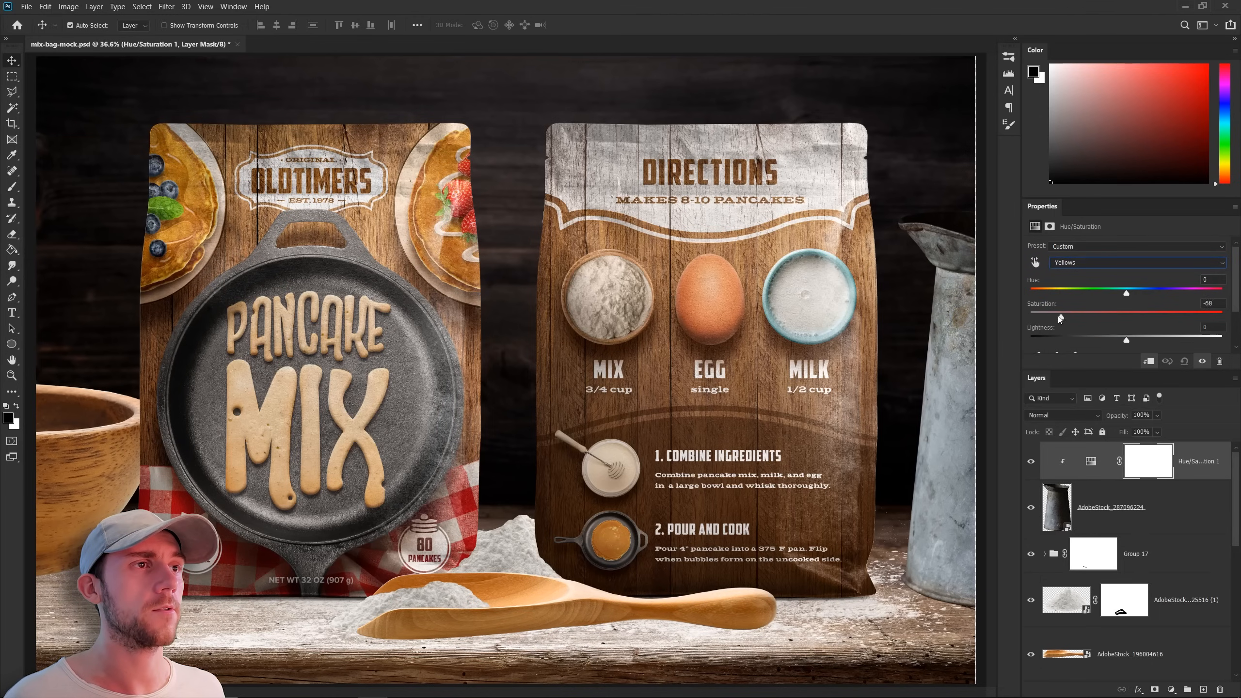
{"action": "left_click_drag", "start_coordinate": [1128, 341], "coordinate": [1134, 341]}
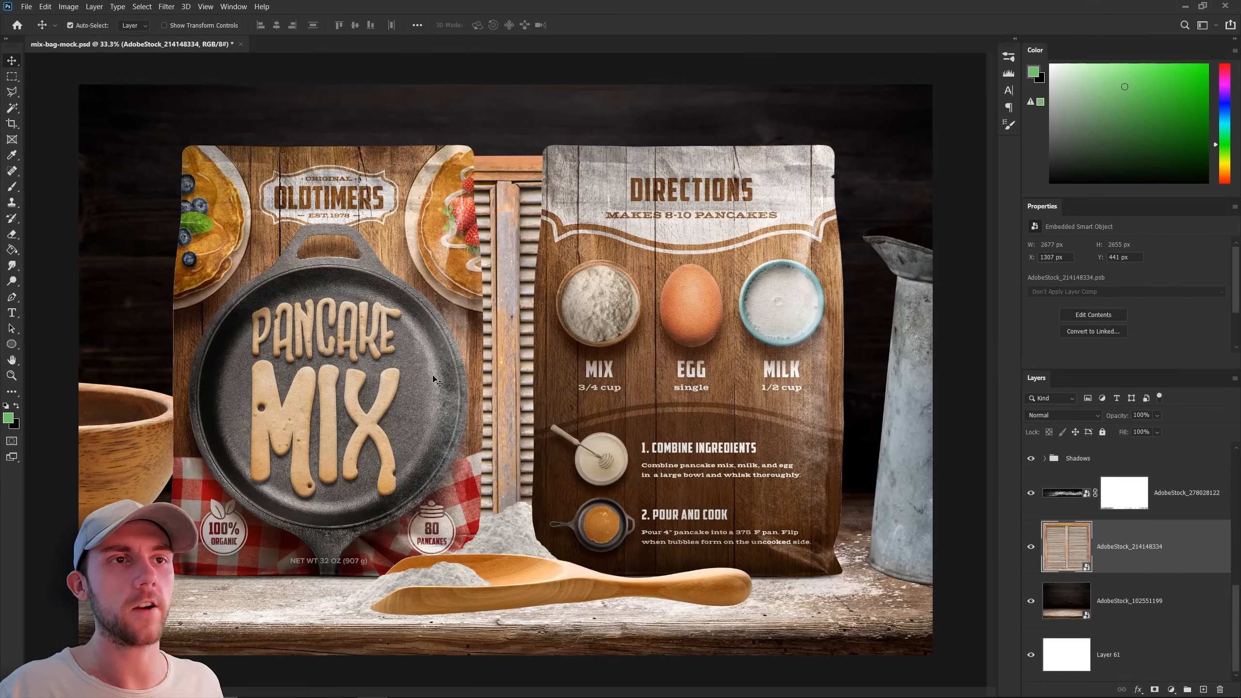
- Enlarge the wooden shutters to about 4936 px wide, position them behind the upper part of both bags, and save
{"action": "left_click_drag", "start_coordinate": [736, 203], "coordinate": [928, 217]}
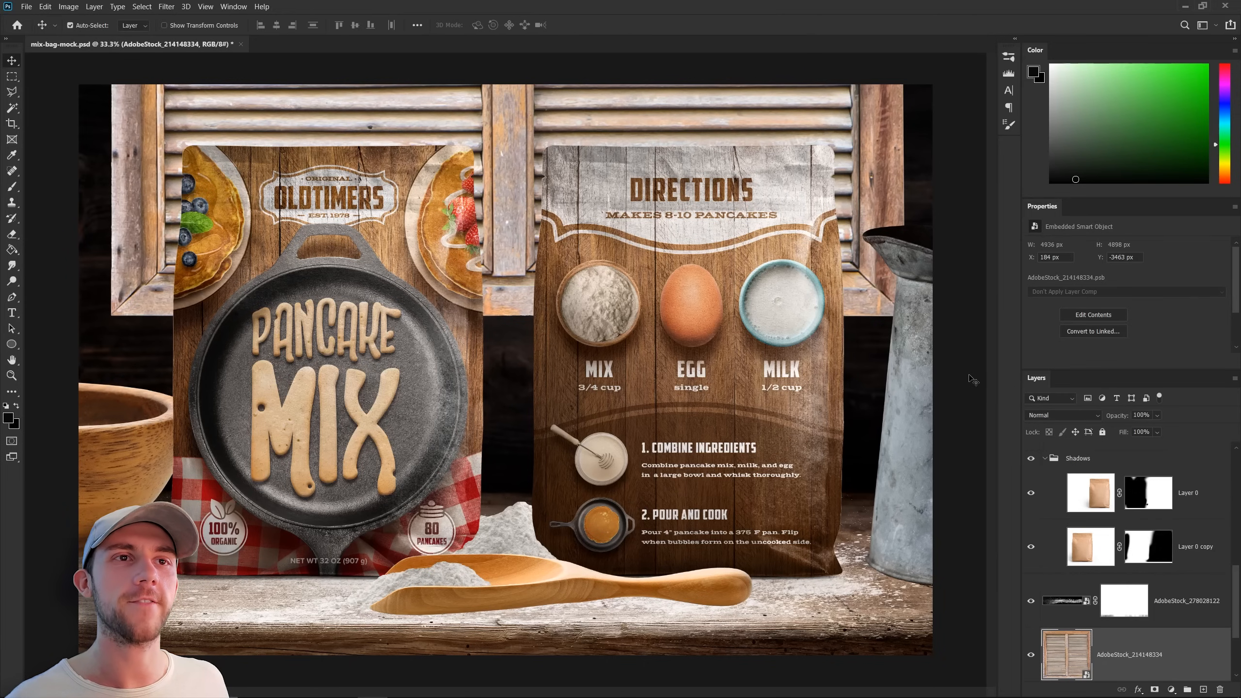
{"action": "key", "text": "ctrl+s"}
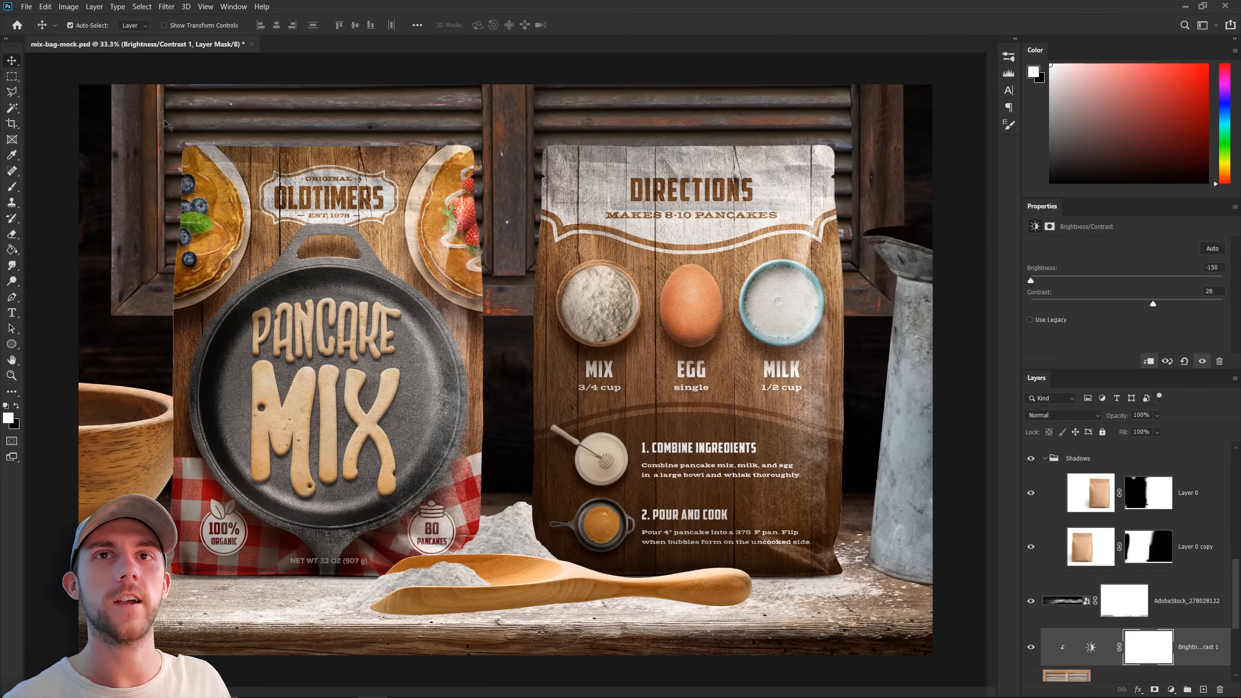
- Colorize the shutters with a clipped Hue/Saturation adjustment at hue 22, saturation 25, lightness -40 and 86% opacity
{"action": "left_click", "coordinate": [1167, 692]}
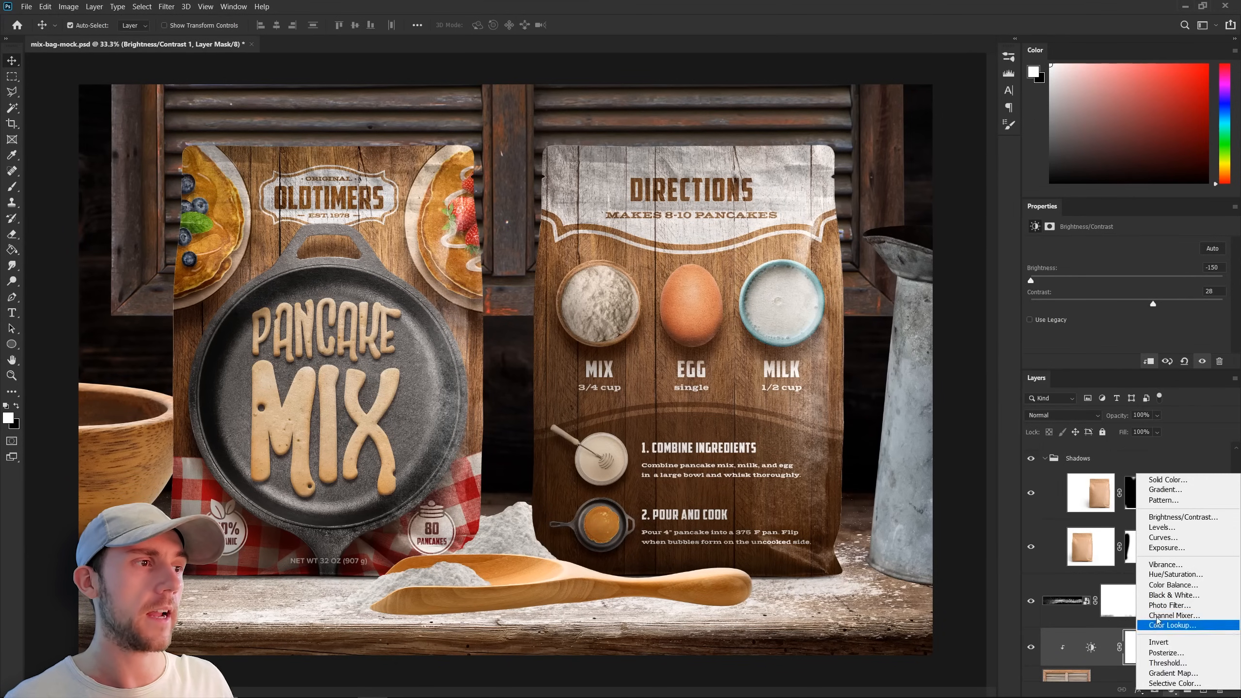
{"action": "left_click", "coordinate": [1170, 580]}
{"action": "left_click", "coordinate": [1149, 361]}
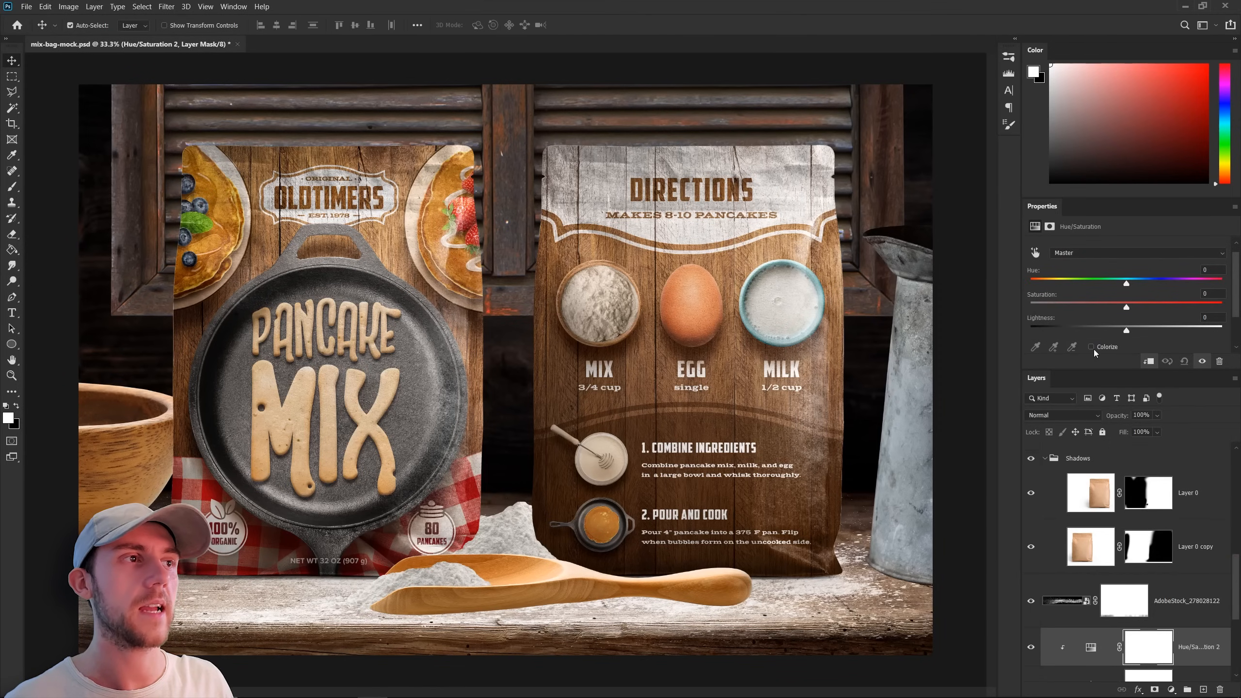
{"action": "left_click", "coordinate": [1090, 348]}
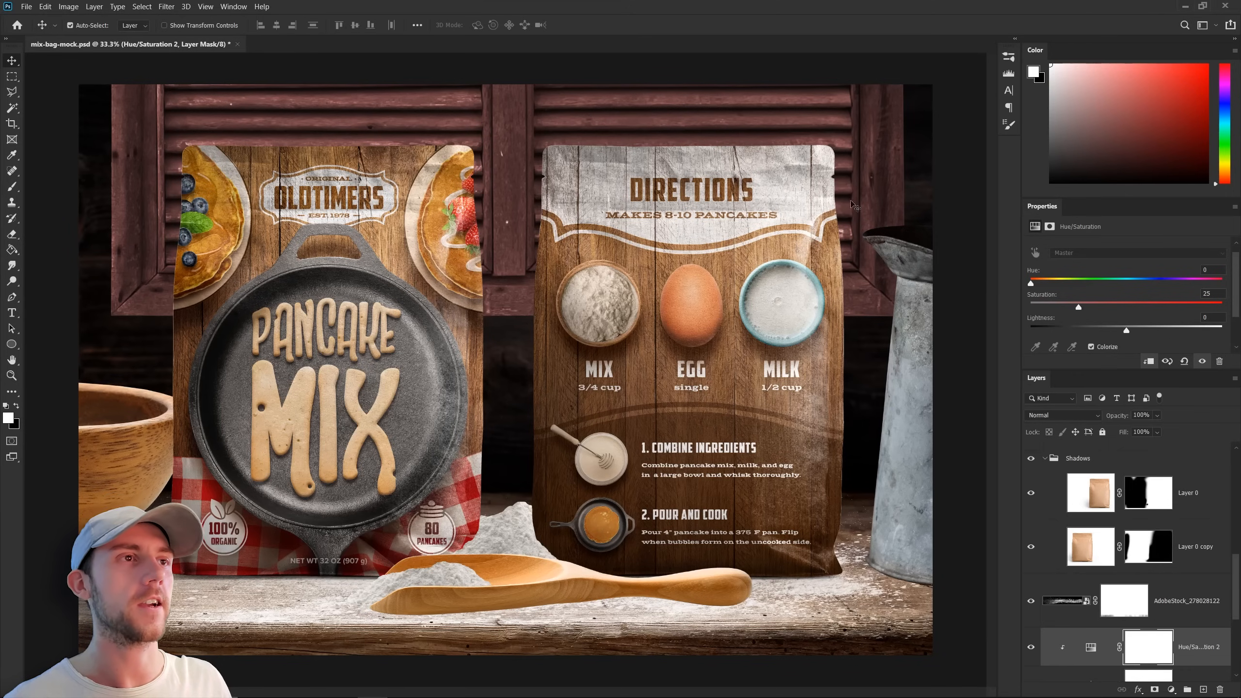
{"action": "left_click_drag", "start_coordinate": [1030, 283], "coordinate": [1042, 283]}
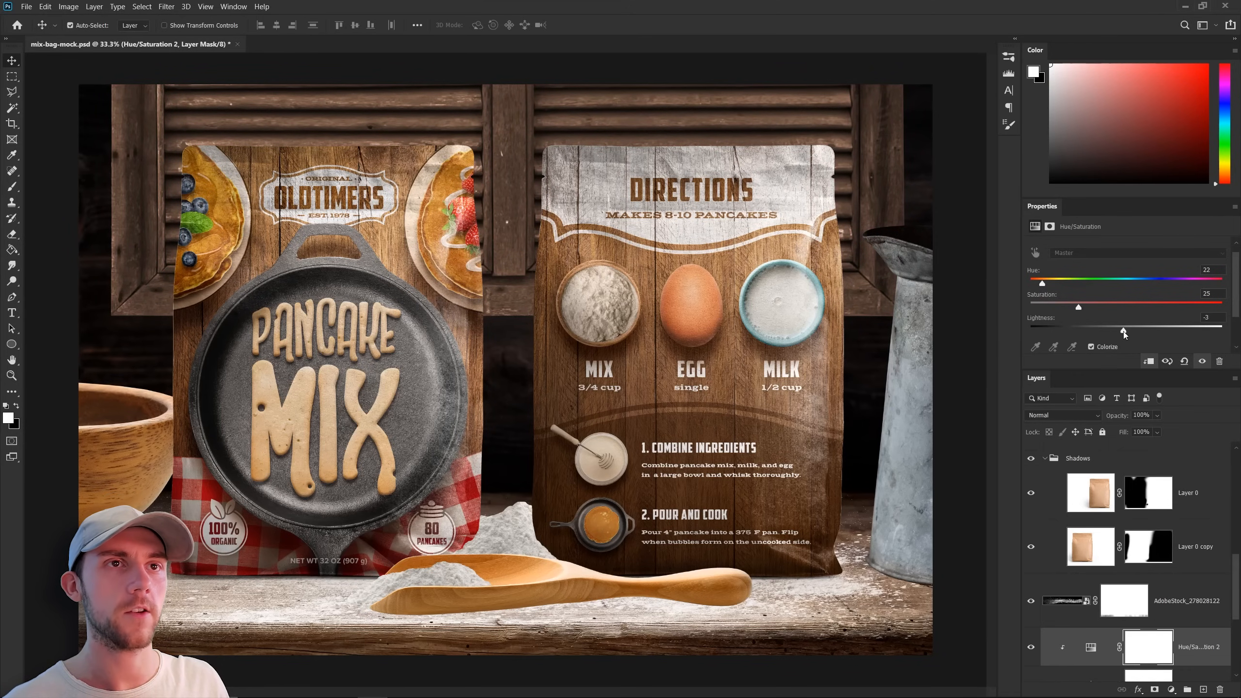
{"action": "left_click_drag", "start_coordinate": [1122, 332], "coordinate": [1088, 331]}
{"action": "left_click", "coordinate": [1157, 431]}
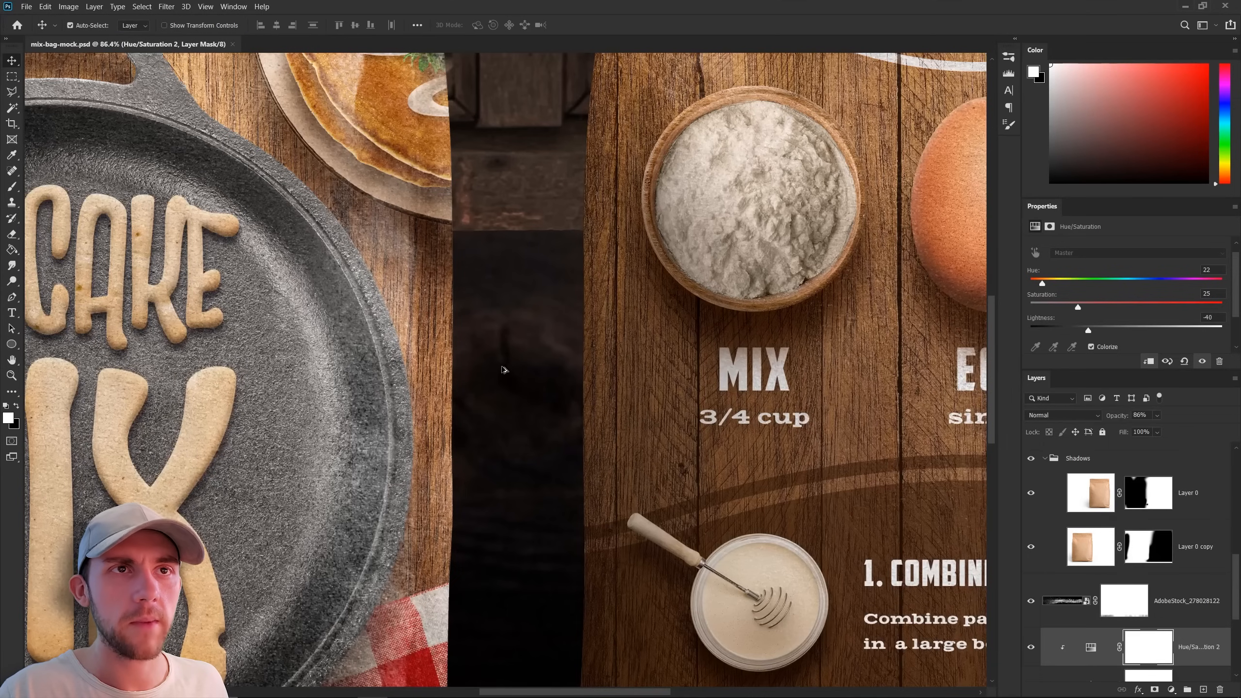
{"action": "left_click_drag", "start_coordinate": [522, 439], "coordinate": [533, 332]}
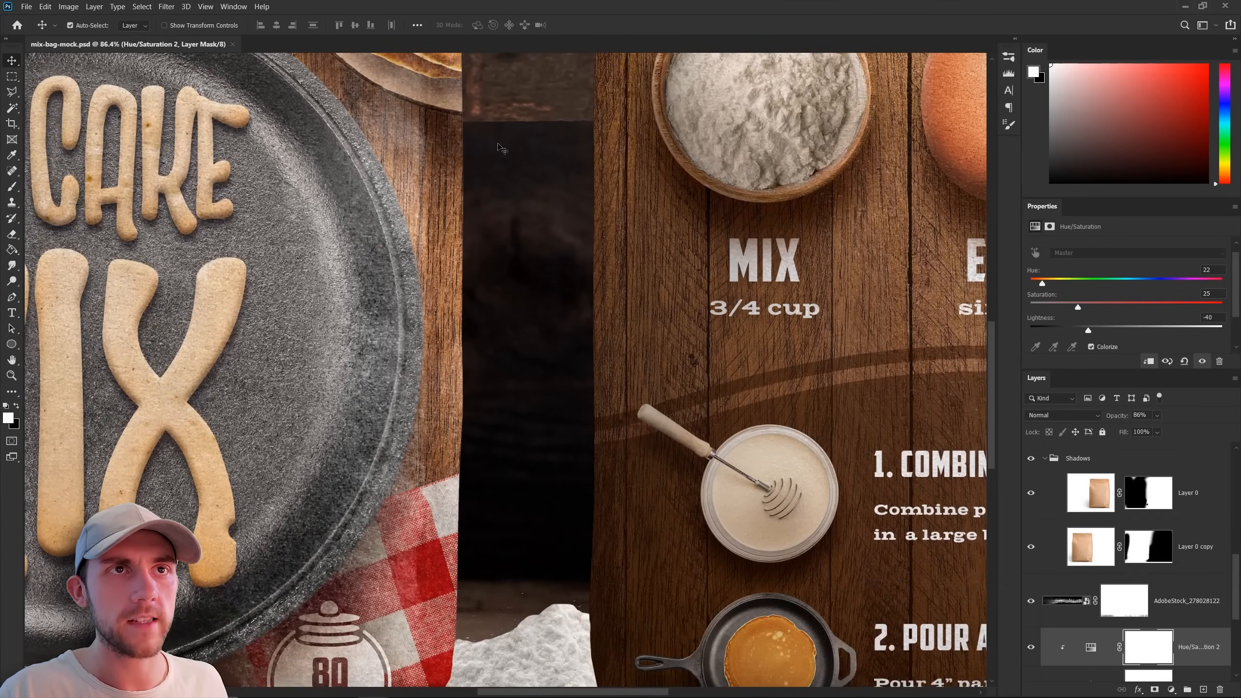
{"action": "scroll", "coordinate": [533, 292], "scroll_direction": "down", "scroll_amount": 5}
{"action": "left_click_drag", "start_coordinate": [548, 206], "coordinate": [550, 342]}
{"action": "left_click_drag", "start_coordinate": [527, 235], "coordinate": [530, 270]}
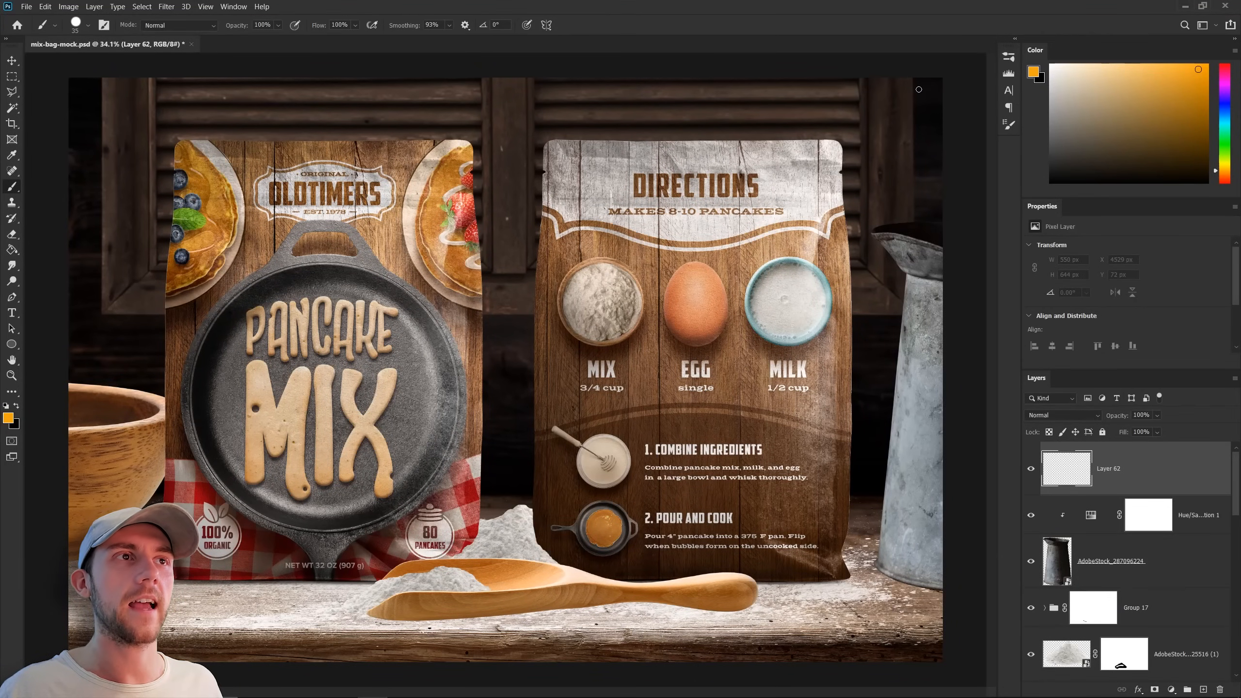
- Sketch temporary orange arrows showing the light direction on the back bag and in the gap between the bags
{"action": "mouse_move", "coordinate": [919, 90]}
{"action": "left_mouse_down"}
{"action": "mouse_move", "coordinate": [822, 192]}
{"action": "mouse_move", "coordinate": [820, 214]}
{"action": "mouse_move", "coordinate": [878, 177]}
{"action": "left_mouse_up"}
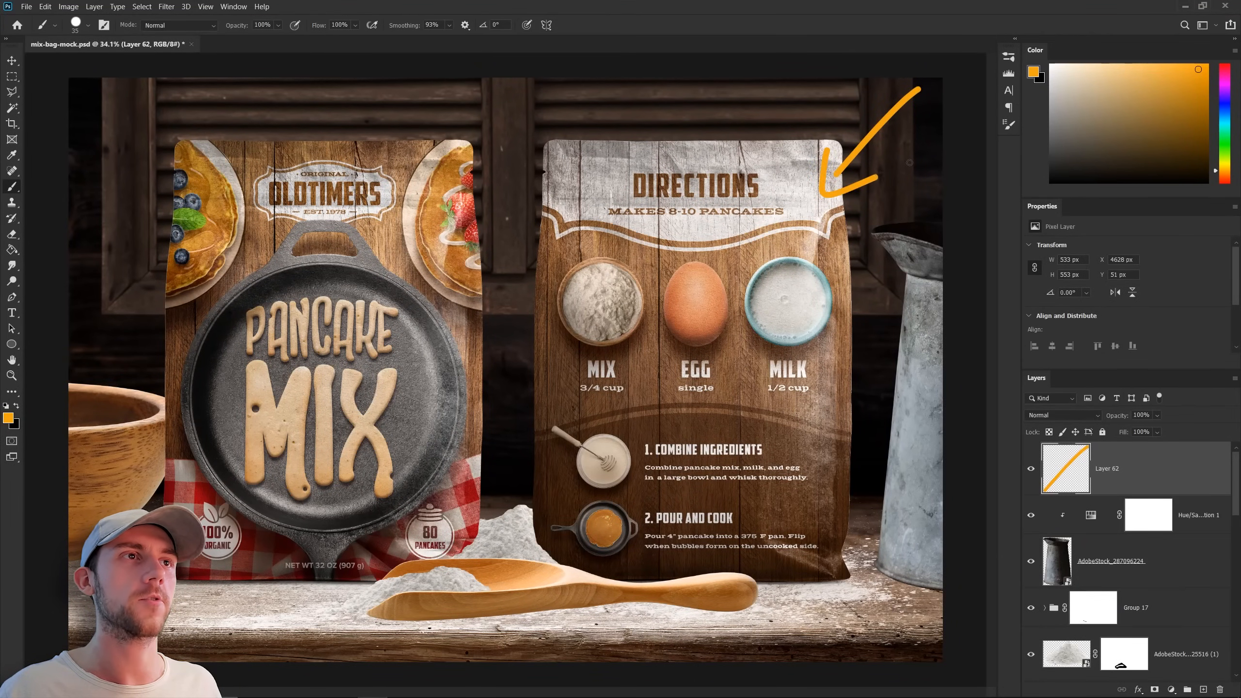
{"action": "key", "text": "ctrl+z"}
{"action": "key", "text": "ctrl+z"}
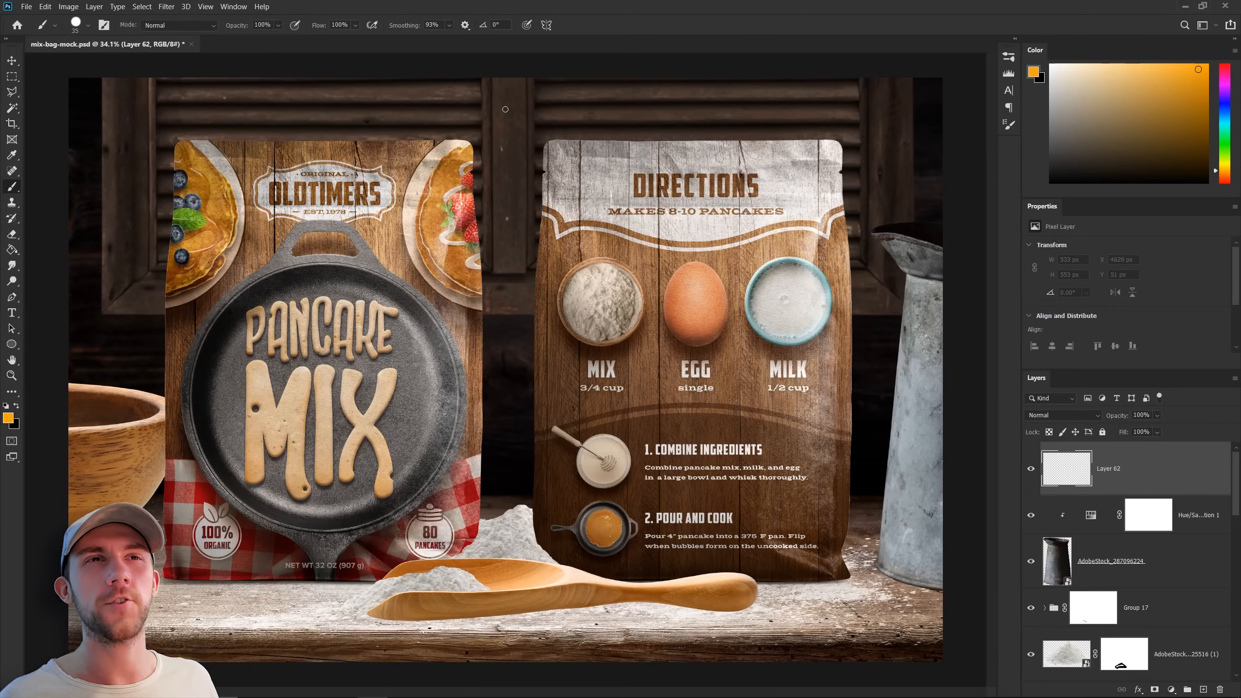
{"action": "mouse_move", "coordinate": [511, 90]}
{"action": "left_mouse_down"}
{"action": "mouse_move", "coordinate": [508, 218]}
{"action": "mouse_move", "coordinate": [493, 196]}
{"action": "mouse_move", "coordinate": [526, 193]}
{"action": "left_mouse_up"}
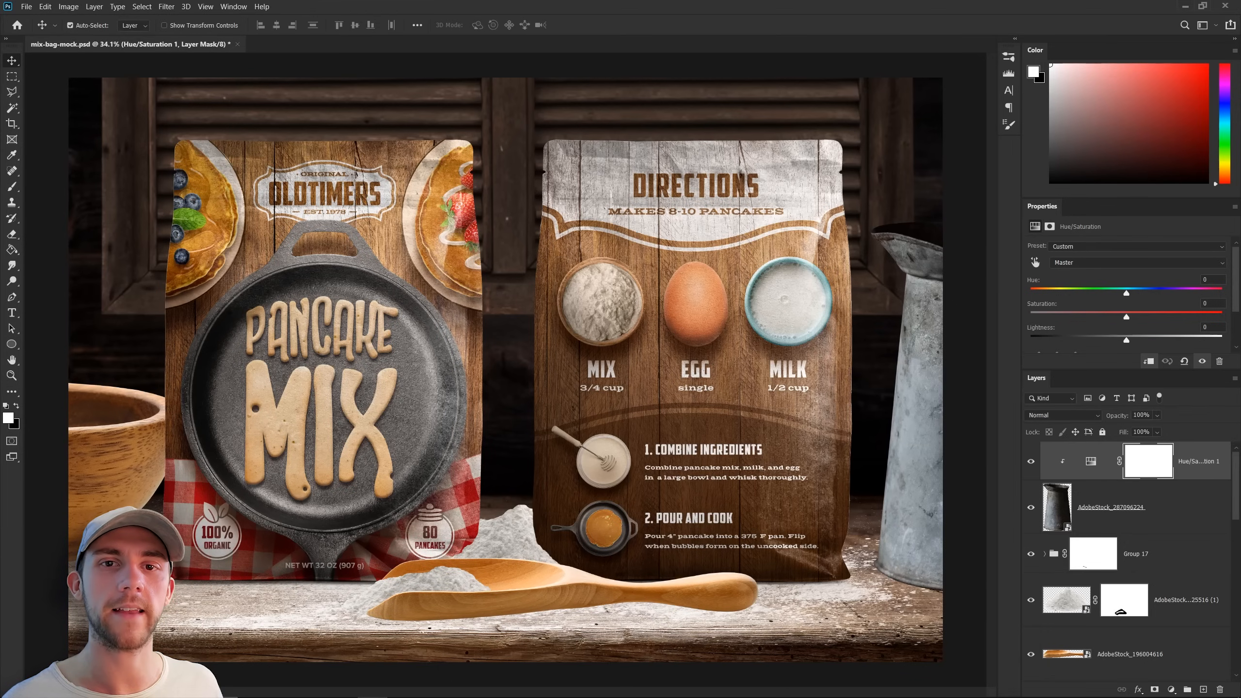
- Clip a Hue/Saturation adjustment to the wooden scoop layer and set its saturation to -34
{"action": "left_click", "coordinate": [508, 578]}
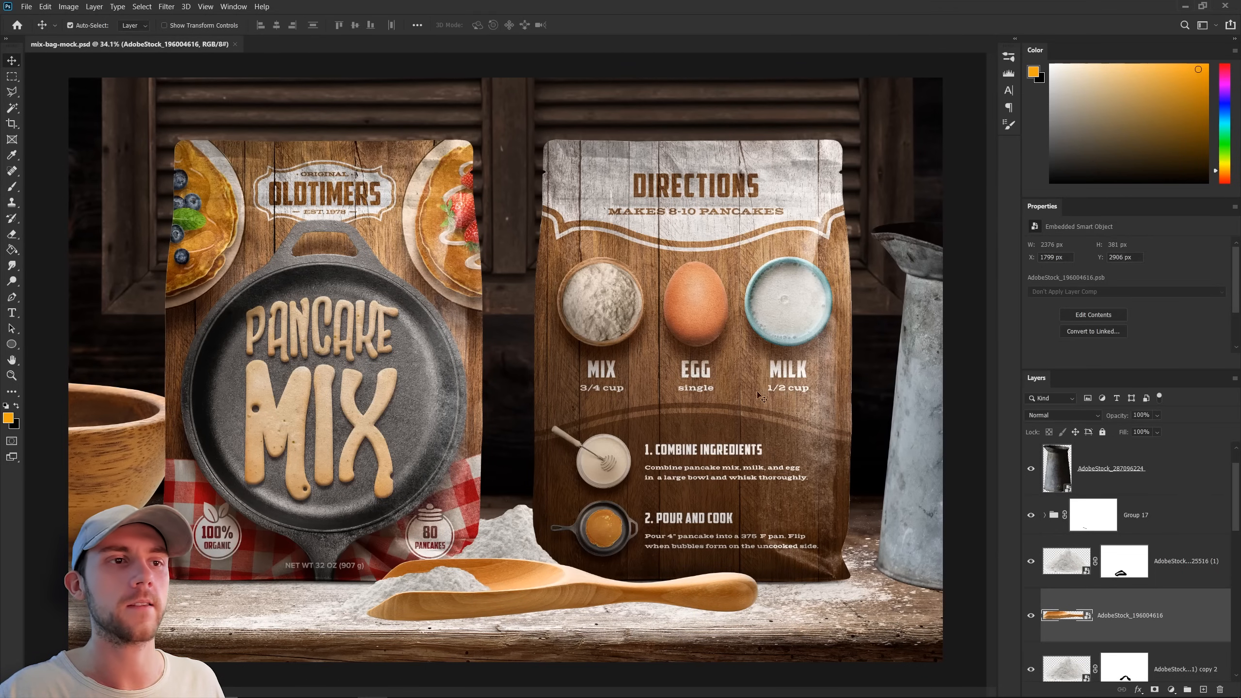
{"action": "left_click", "coordinate": [1172, 689]}
{"action": "left_click", "coordinate": [1163, 583]}
{"action": "scroll", "coordinate": [421, 547], "scroll_direction": "up", "scroll_amount": 3}
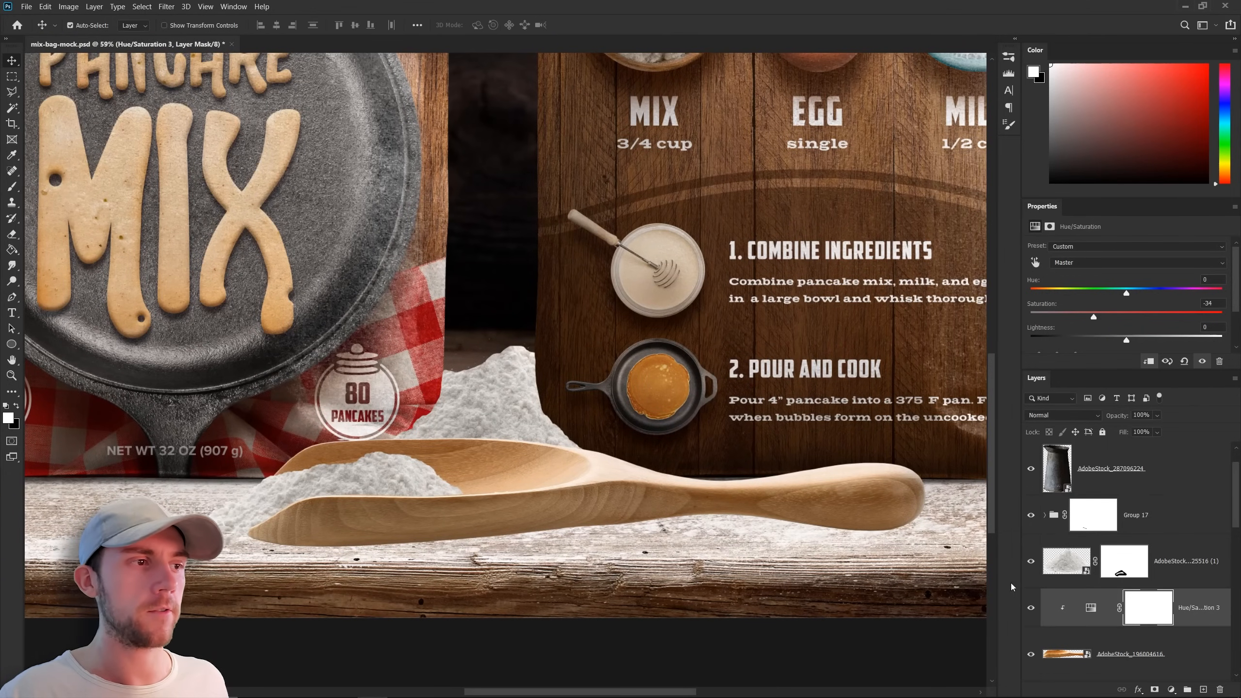
{"action": "left_click", "coordinate": [1124, 654]}
{"action": "scroll", "coordinate": [1127, 606], "scroll_direction": "down", "scroll_amount": 1}
{"action": "left_click", "coordinate": [1140, 689]}
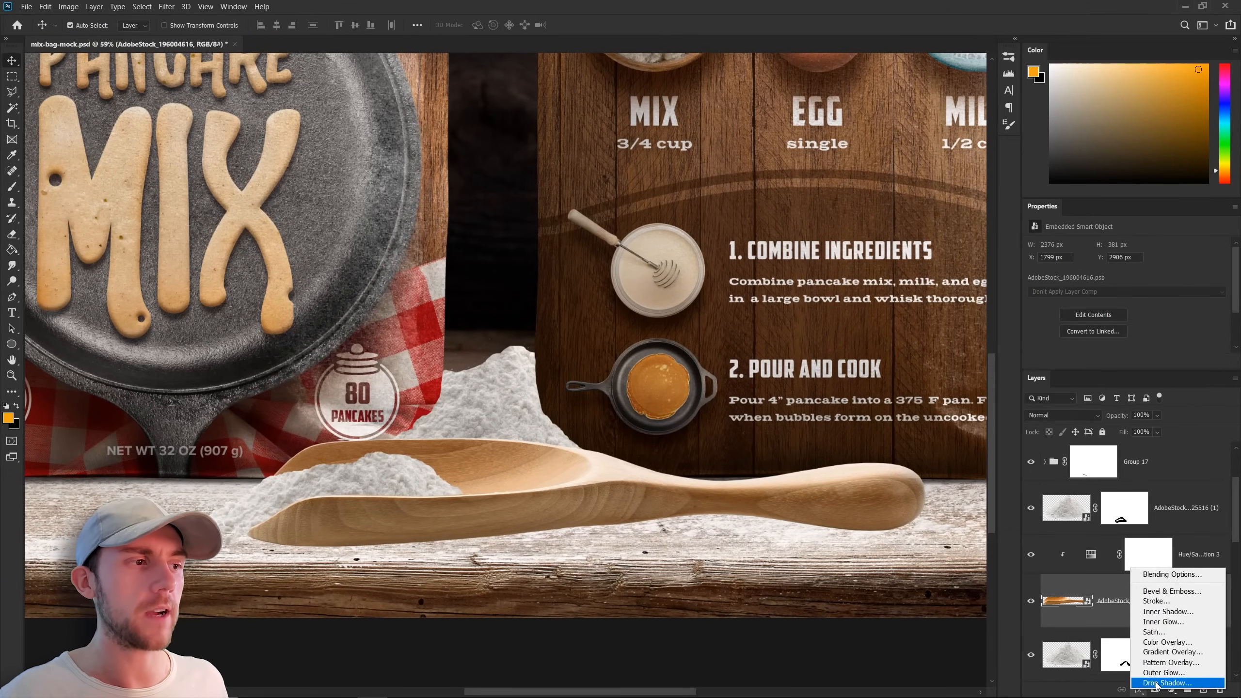
{"action": "left_click", "coordinate": [1156, 684]}
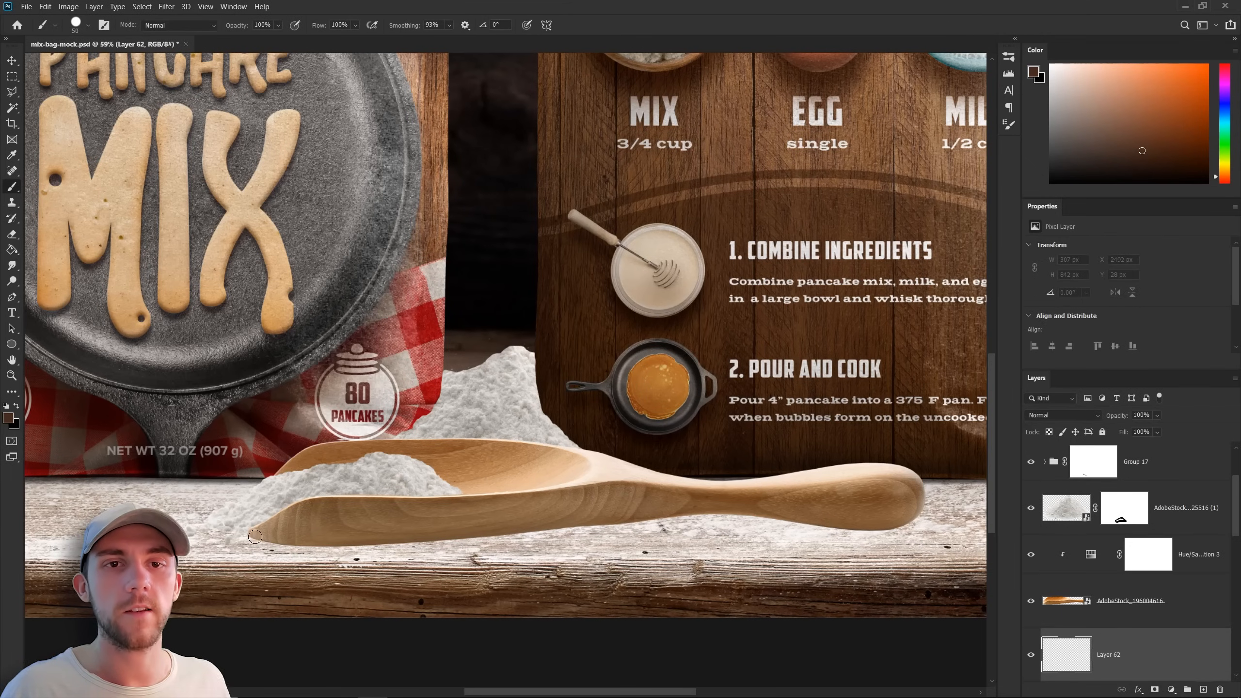
- Paint a dark brown shadow stroke about 2358 px long beneath the scoop on Layer 62 and soften it with Gaussian Blur
{"action": "left_click_drag", "start_coordinate": [256, 537], "coordinate": [902, 541]}
{"action": "left_click", "coordinate": [167, 6]}
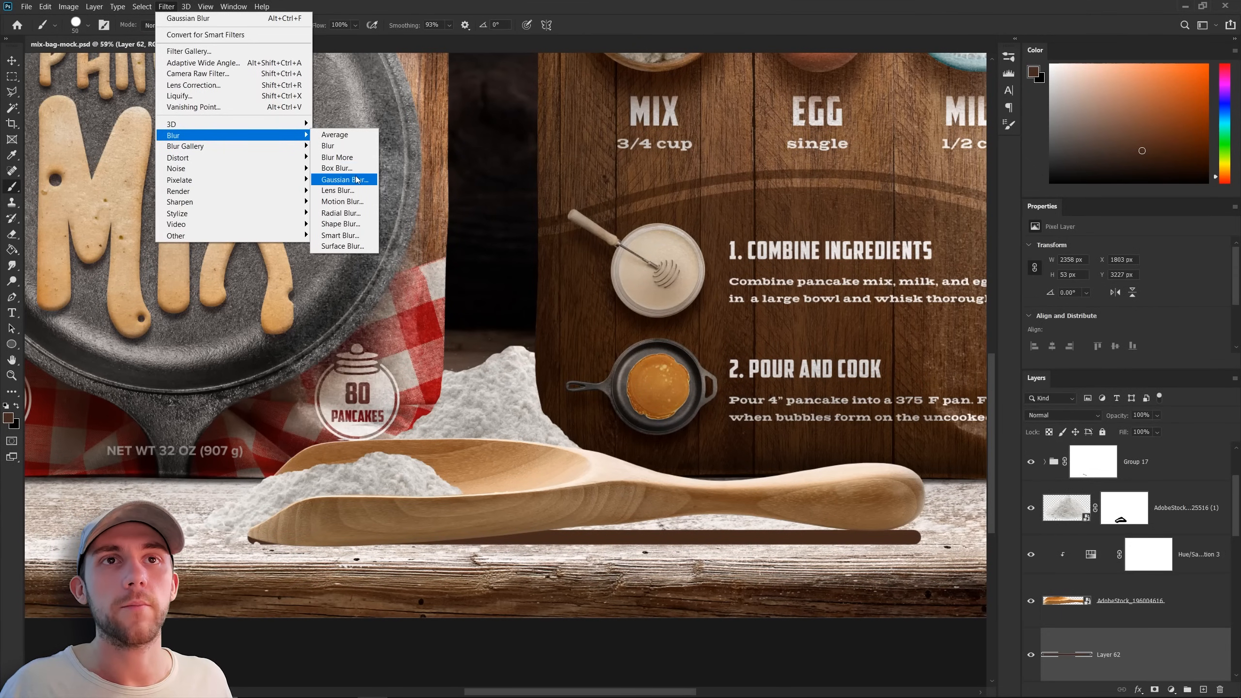
{"action": "left_click", "coordinate": [354, 179]}
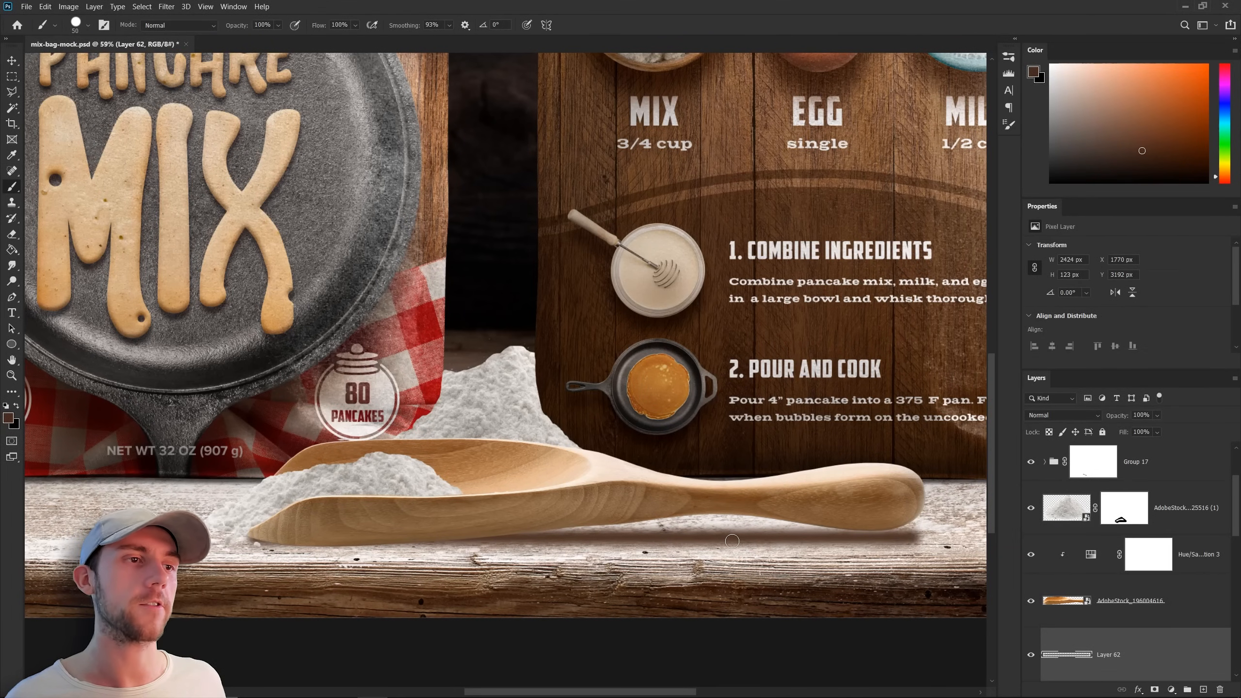
- Add a mask to the scoop's shadow layer and fade the shadow below the handle's neck with a 10% opacity brush
{"action": "left_click", "coordinate": [1155, 689]}
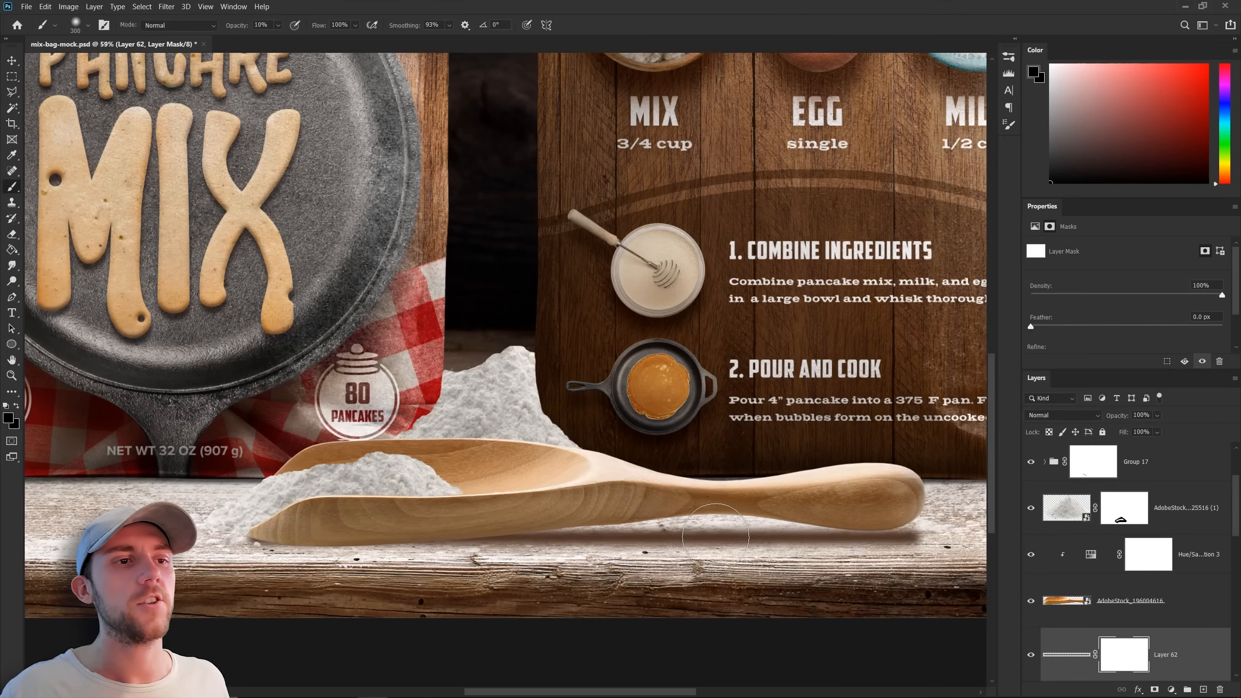
{"action": "left_click", "coordinate": [717, 536]}
{"action": "left_click", "coordinate": [701, 537]}
{"action": "left_click", "coordinate": [679, 536]}
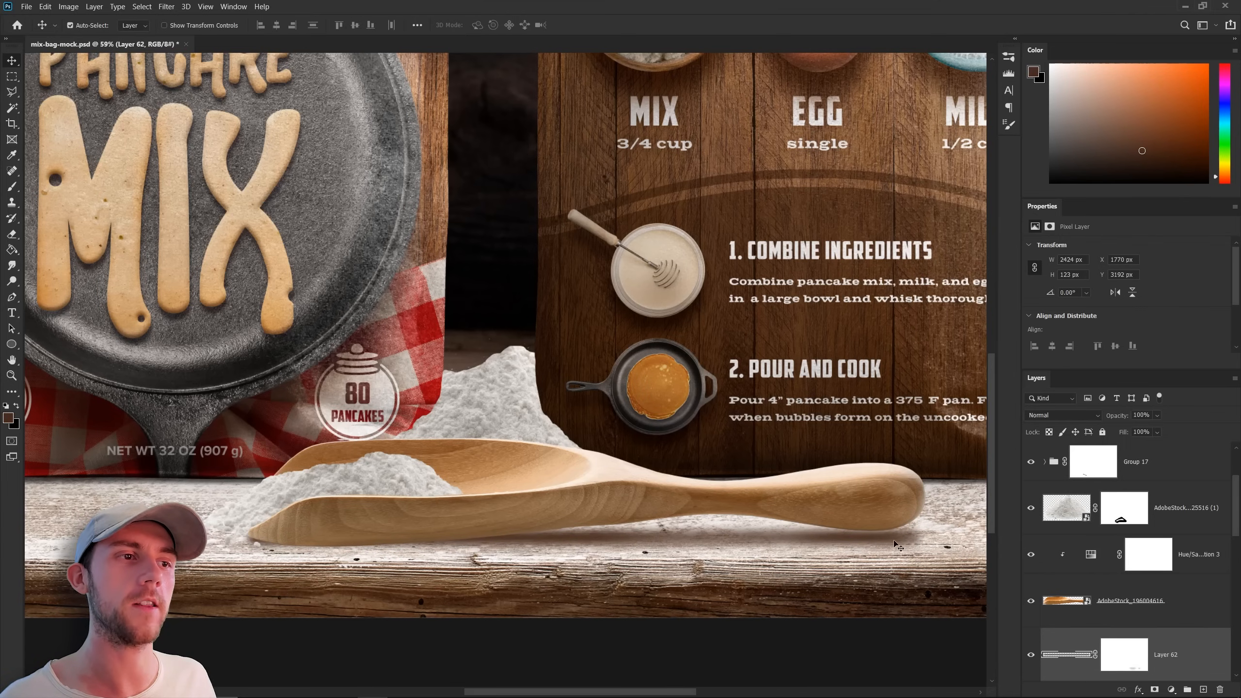
- Nudge the scoop's shadow on Layer 62 slightly with Free Transform and change the blend mode of Group 18
{"action": "key", "text": "ctrl+t"}
{"action": "left_click_drag", "start_coordinate": [943, 519], "coordinate": [950, 515]}
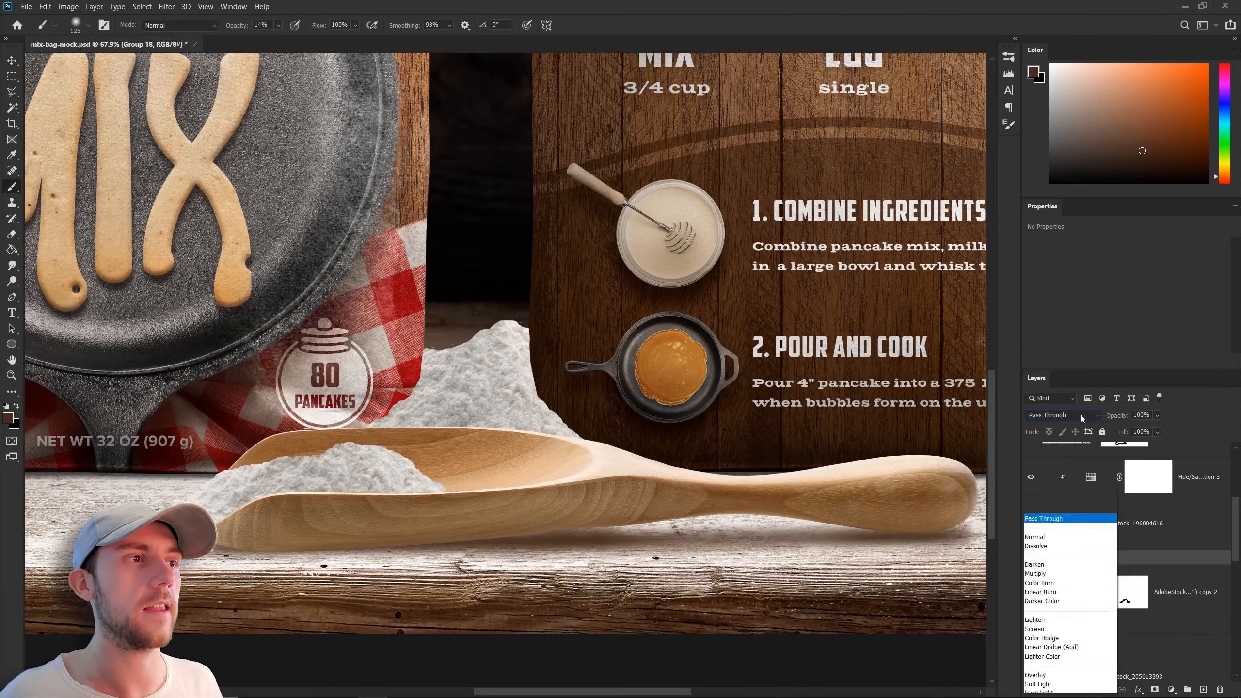
{"action": "left_click", "coordinate": [1080, 415]}
{"action": "left_click", "coordinate": [1067, 439]}
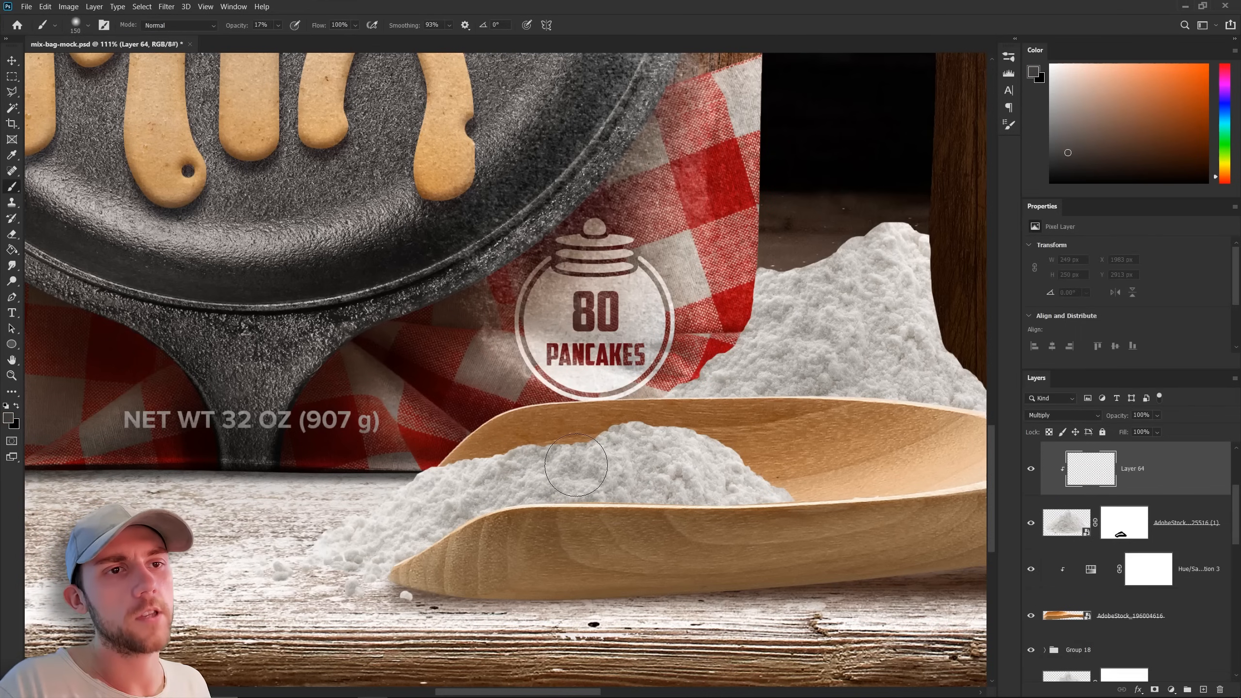
- Paint soft grey shading on the scoop's flour on Multiply Layer 64 at 17% brush opacity, and mask away its excess with a small hard brush
{"action": "key", "text": "["}
{"action": "left_click_drag", "start_coordinate": [575, 465], "coordinate": [586, 464]}
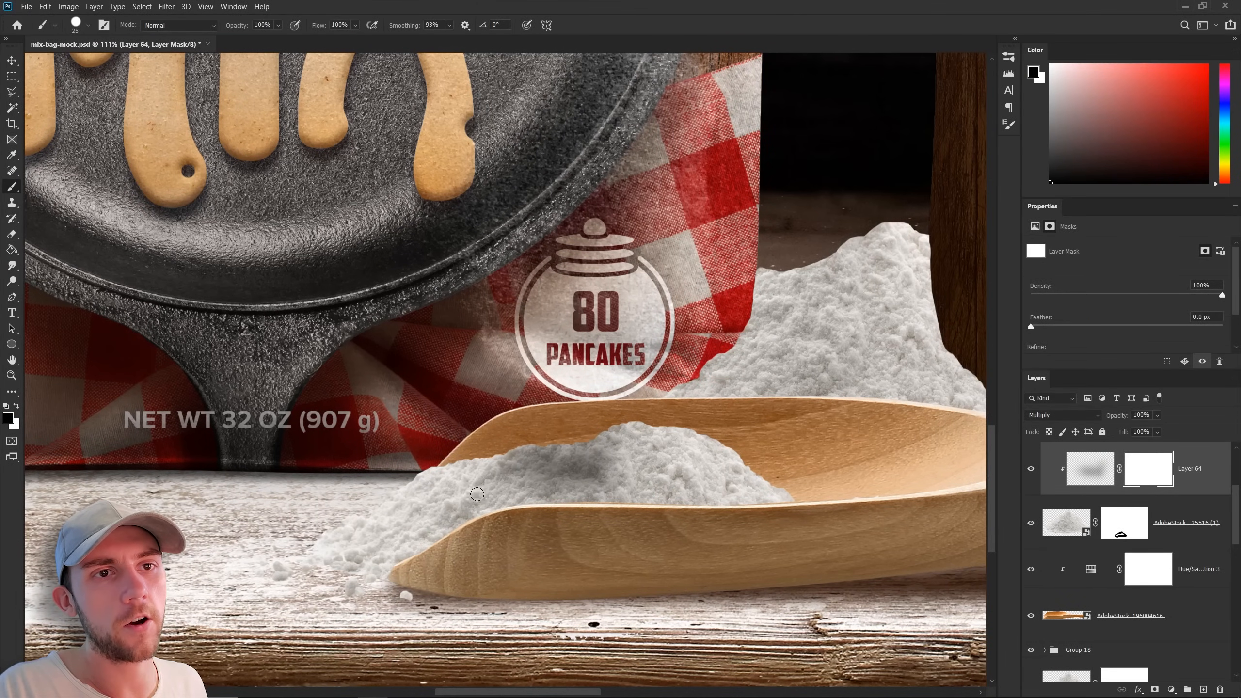
{"action": "key", "text": "["}
{"action": "scroll", "coordinate": [474, 495], "scroll_direction": "up", "scroll_amount": 4}
{"action": "mouse_move", "coordinate": [505, 478]}
{"action": "left_mouse_down"}
{"action": "mouse_move", "coordinate": [692, 449]}
{"action": "mouse_move", "coordinate": [523, 491]}
{"action": "left_mouse_up"}
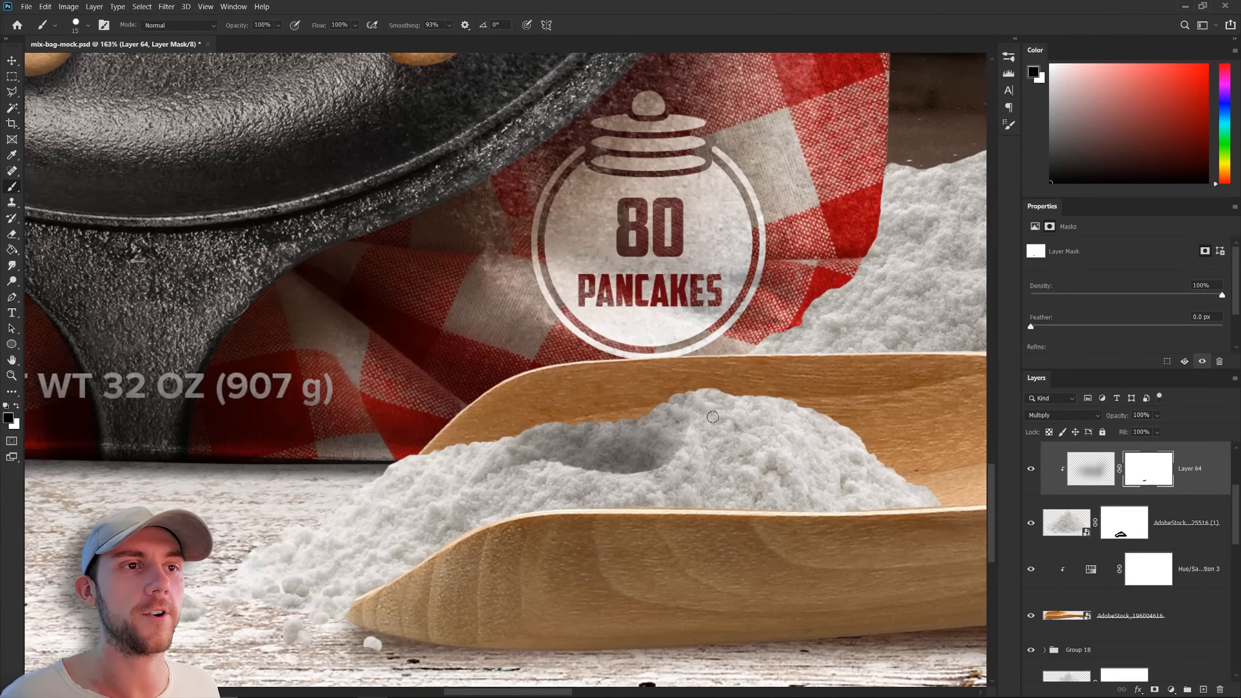
{"action": "mouse_move", "coordinate": [719, 421]}
{"action": "left_mouse_down"}
{"action": "mouse_move", "coordinate": [607, 409]}
{"action": "mouse_move", "coordinate": [713, 420]}
{"action": "left_mouse_up"}
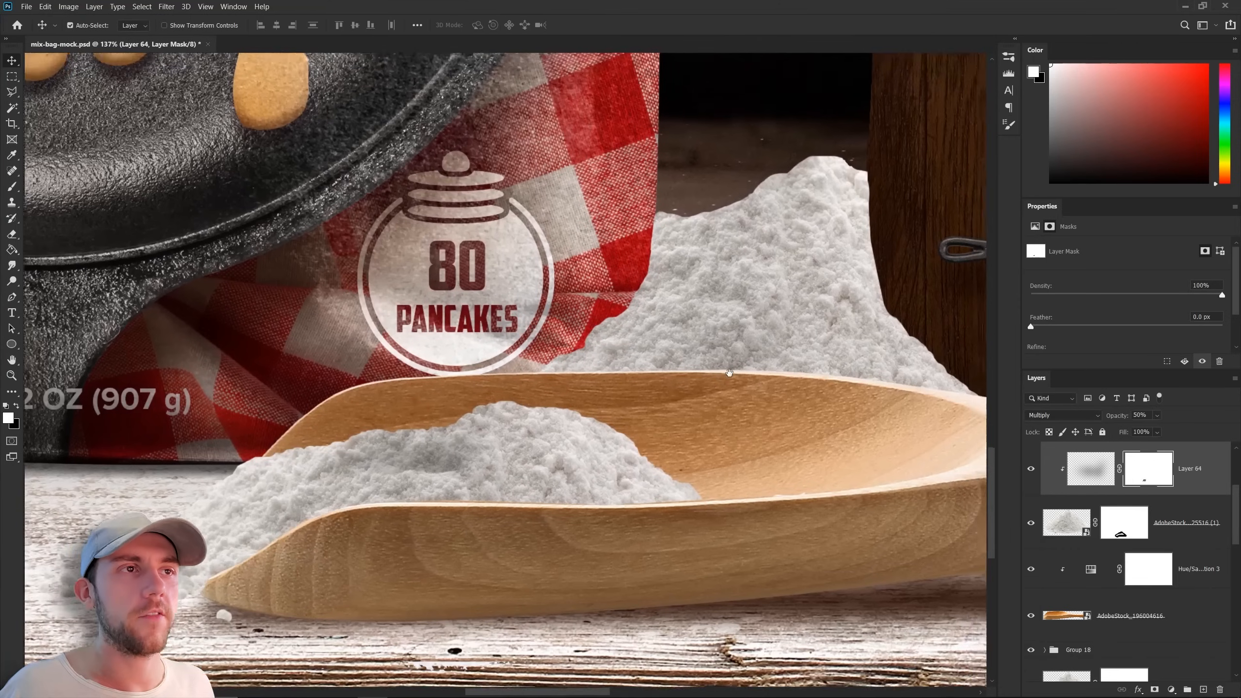
- Paint soft grey shading along the bag edges and base of the flour pile between the bags on Layer 65 with a 15% opacity brush
{"action": "left_click_drag", "start_coordinate": [729, 373], "coordinate": [627, 451]}
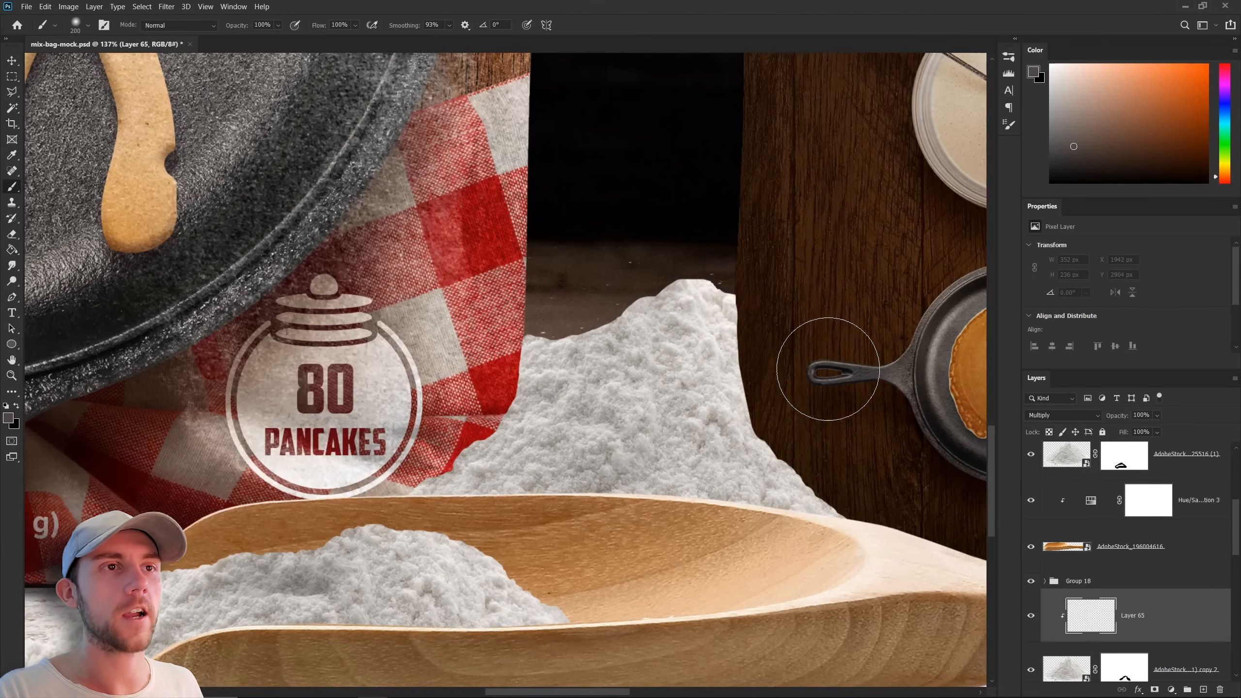
{"action": "key", "text": "1"}
{"action": "key", "text": "5"}
{"action": "key", "text": "["}
{"action": "mouse_move", "coordinate": [777, 362]}
{"action": "left_mouse_down"}
{"action": "mouse_move", "coordinate": [726, 303]}
{"action": "mouse_move", "coordinate": [709, 281]}
{"action": "left_mouse_up"}
{"action": "key", "text": "["}
{"action": "key", "text": "["}
{"action": "left_click_drag", "start_coordinate": [526, 355], "coordinate": [512, 338]}
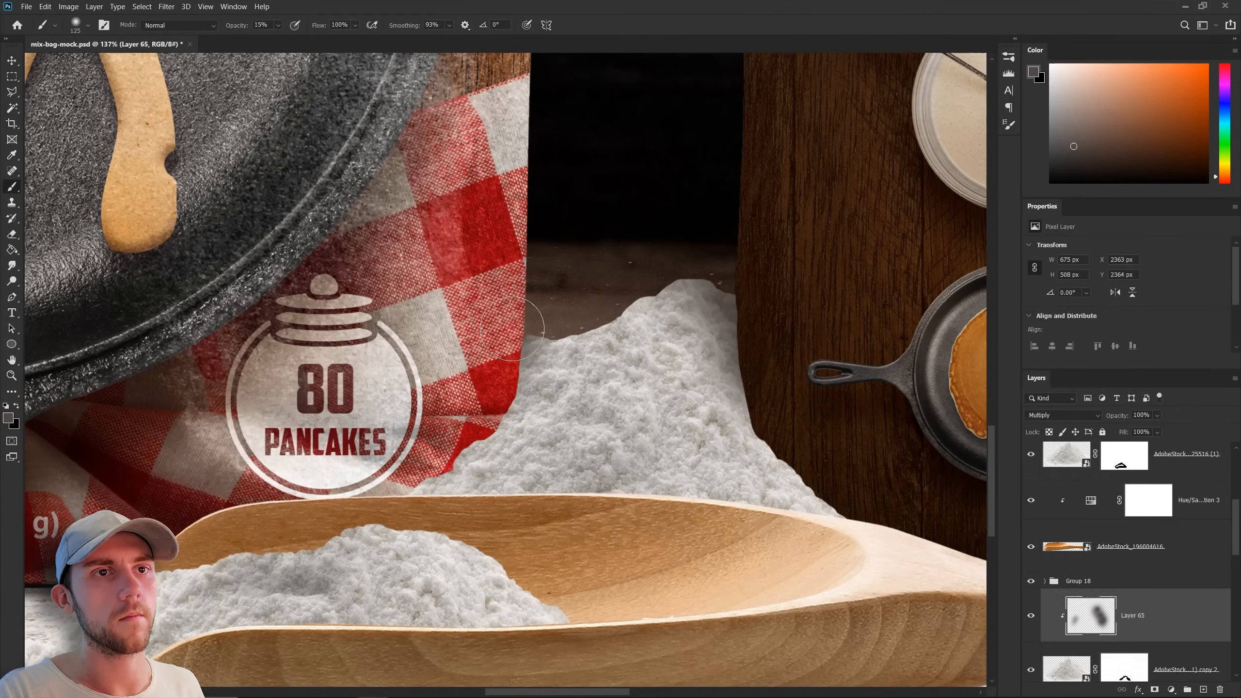
{"action": "mouse_move", "coordinate": [430, 488]}
{"action": "left_mouse_down"}
{"action": "mouse_move", "coordinate": [767, 528]}
{"action": "mouse_move", "coordinate": [636, 508]}
{"action": "left_mouse_up"}
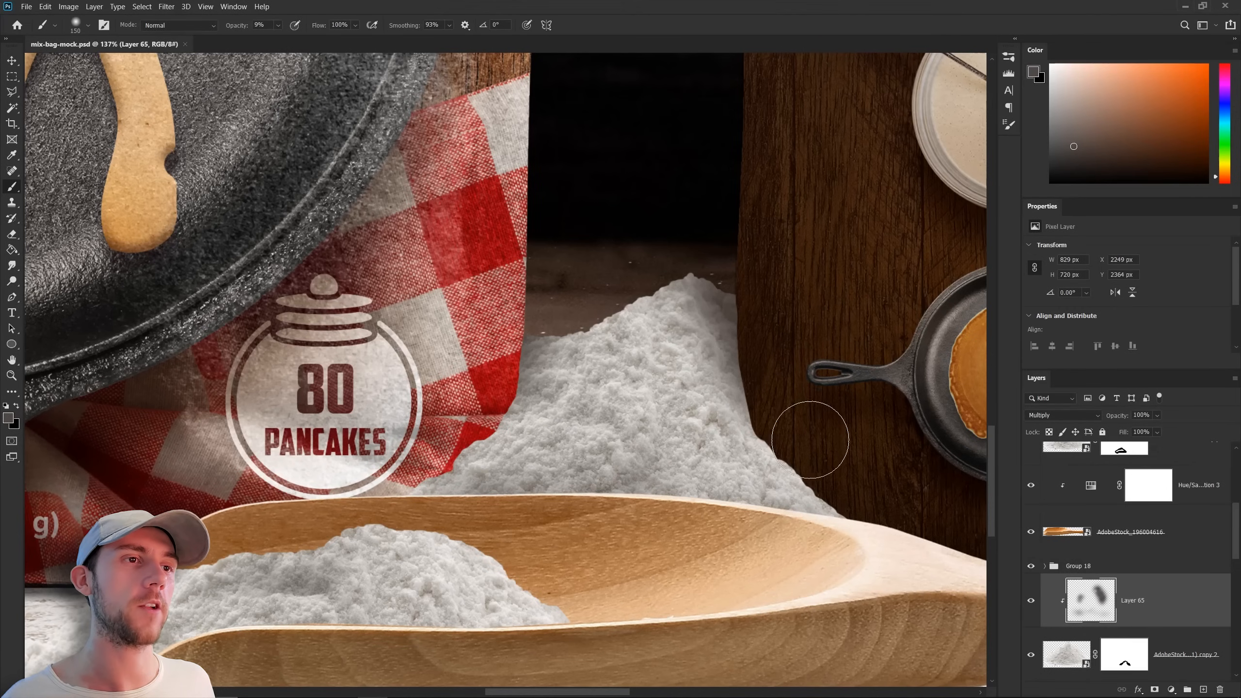
{"action": "key", "text": "v"}
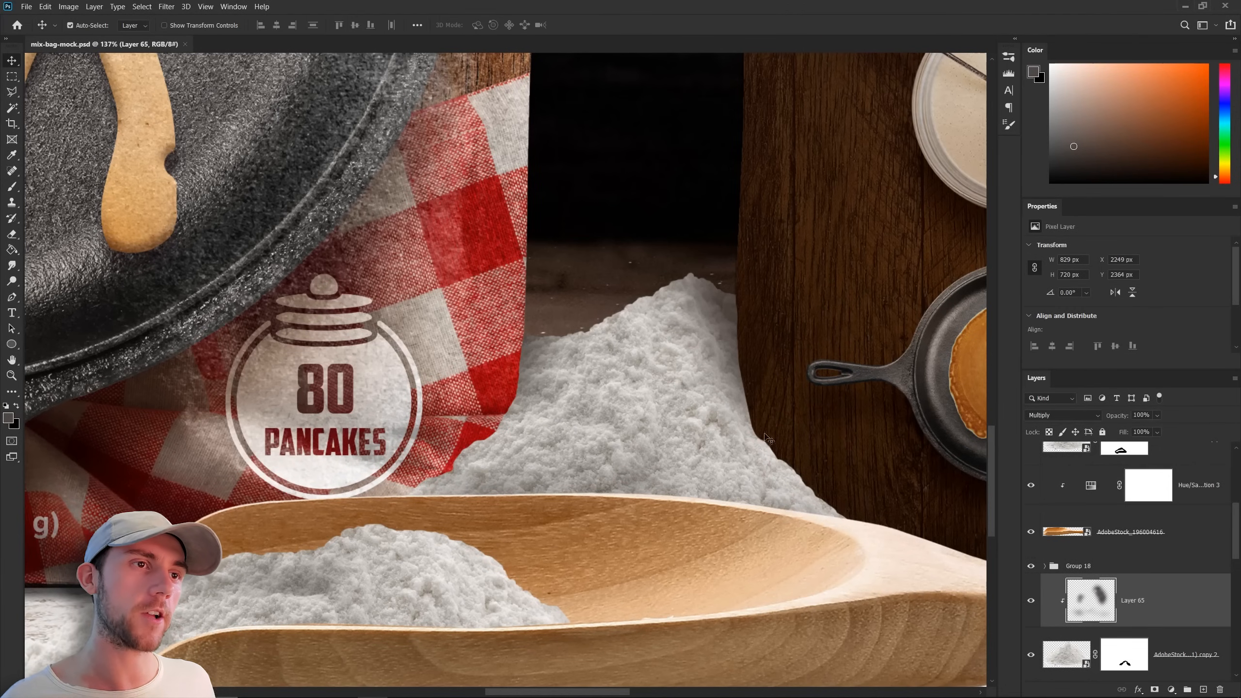
{"action": "key", "text": "b"}
{"action": "left_click_drag", "start_coordinate": [479, 452], "coordinate": [352, 489]}
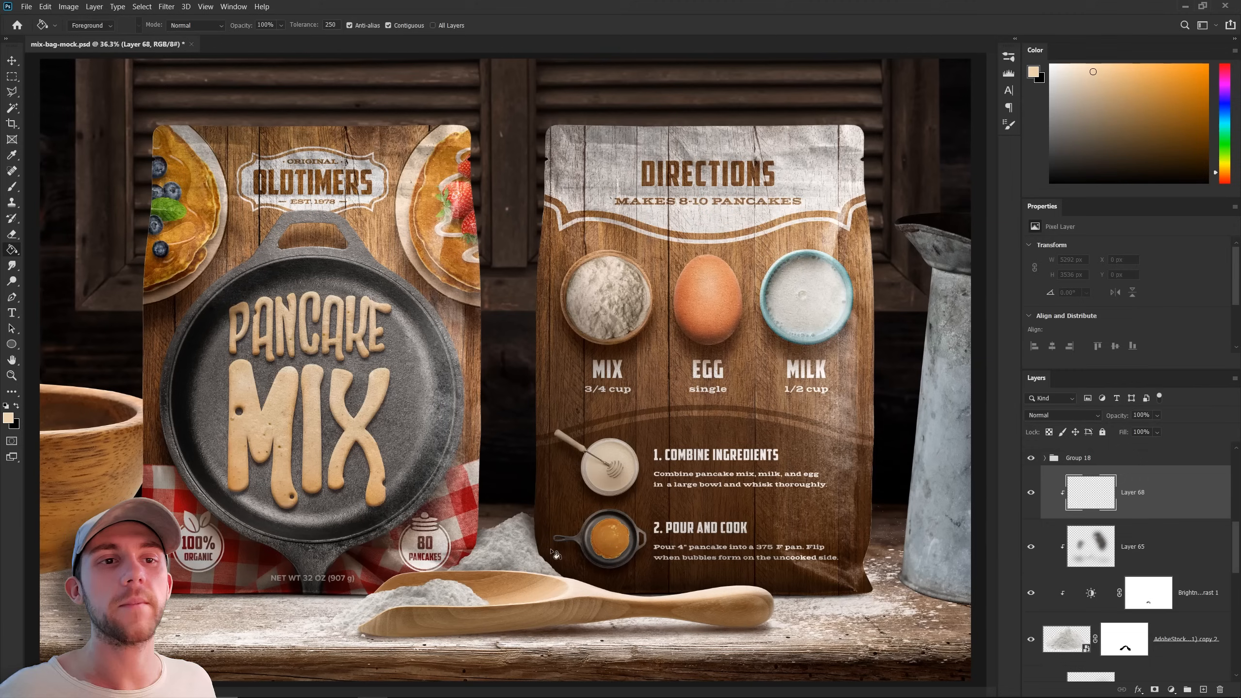
- Fill Layer 68, clipped to the flour pile between the bags, with light peach and change its blend mode to tint the flour
{"action": "left_click", "coordinate": [503, 544]}
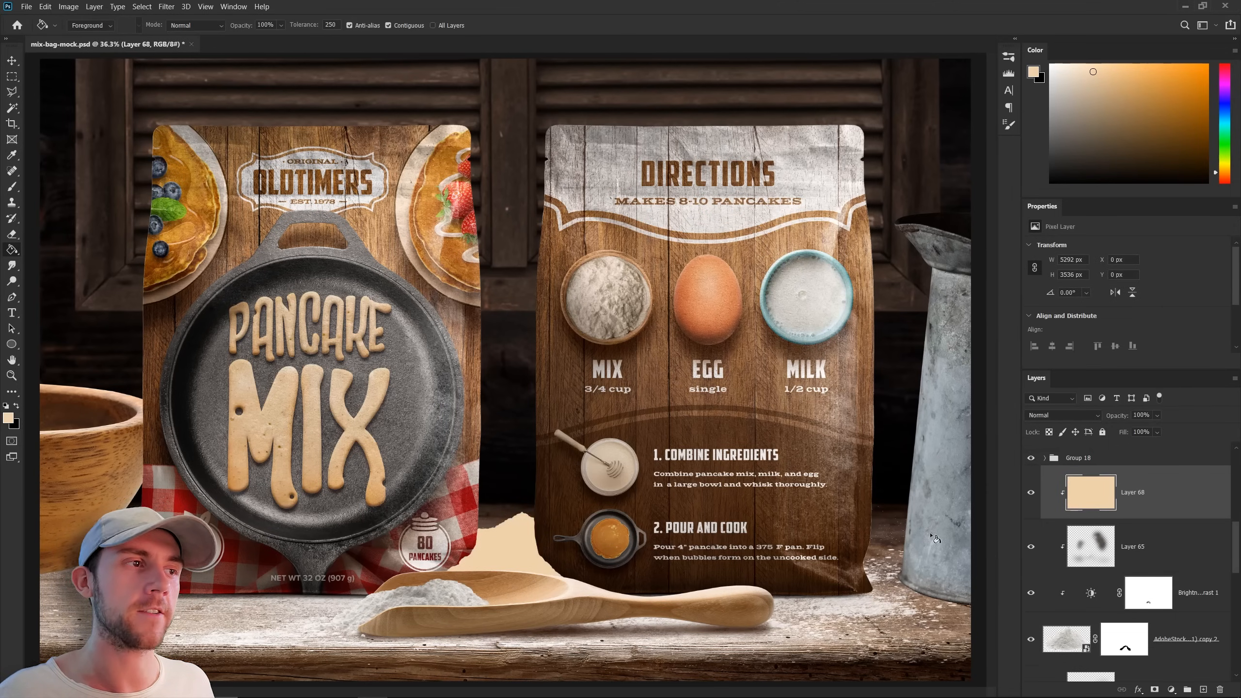
{"action": "left_click", "coordinate": [1063, 415]}
{"action": "left_click", "coordinate": [1055, 457]}
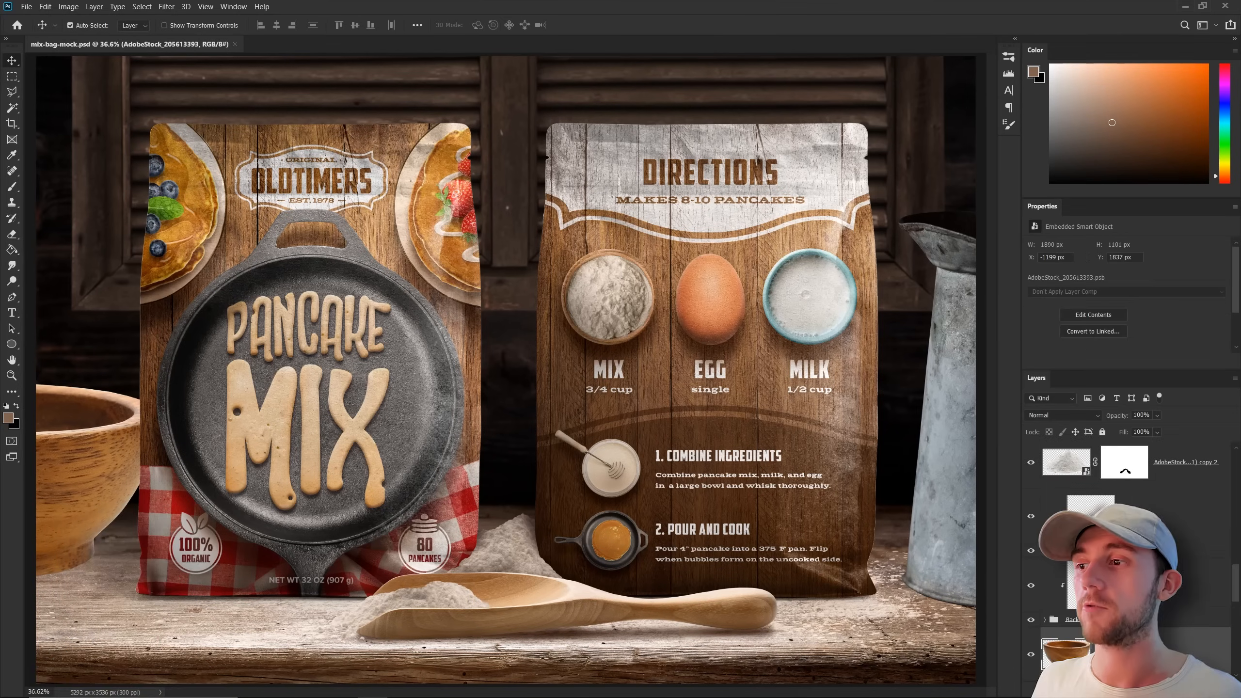
- Add a Brightness/Contrast adjustment above the wooden bowl layer and lower its brightness
{"action": "left_click", "coordinate": [1171, 689]}
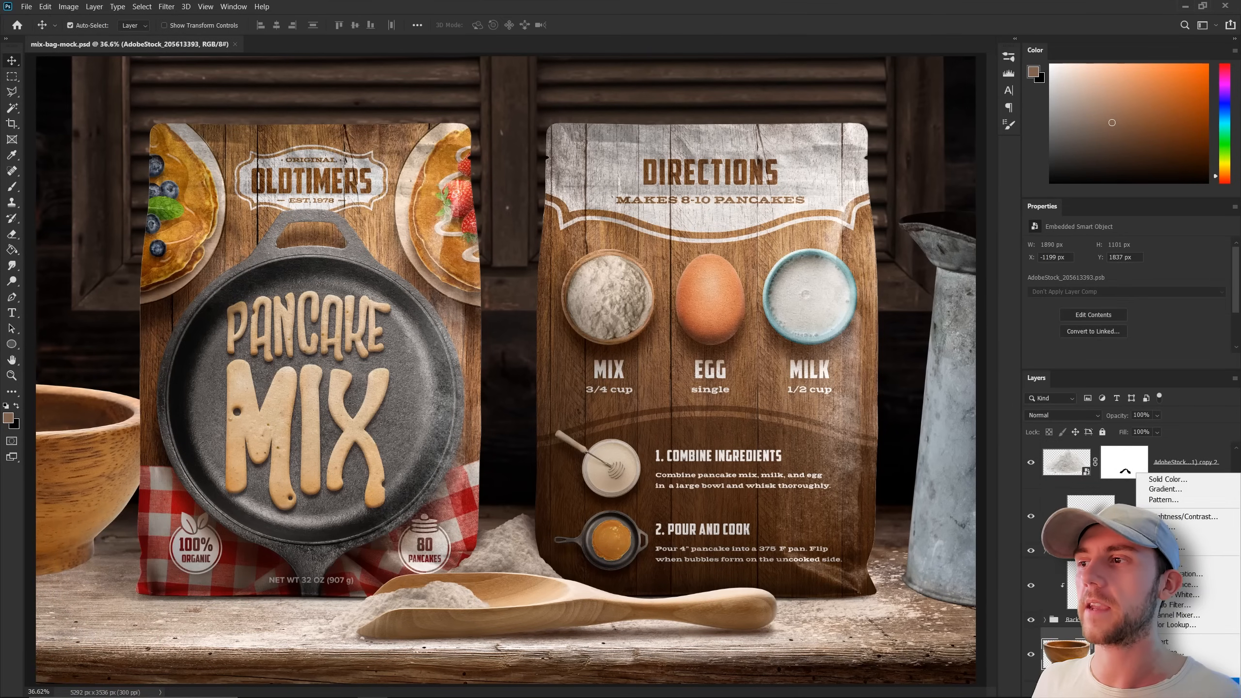
{"action": "left_click", "coordinate": [1171, 519]}
{"action": "left_click_drag", "start_coordinate": [1126, 282], "coordinate": [1112, 286]}
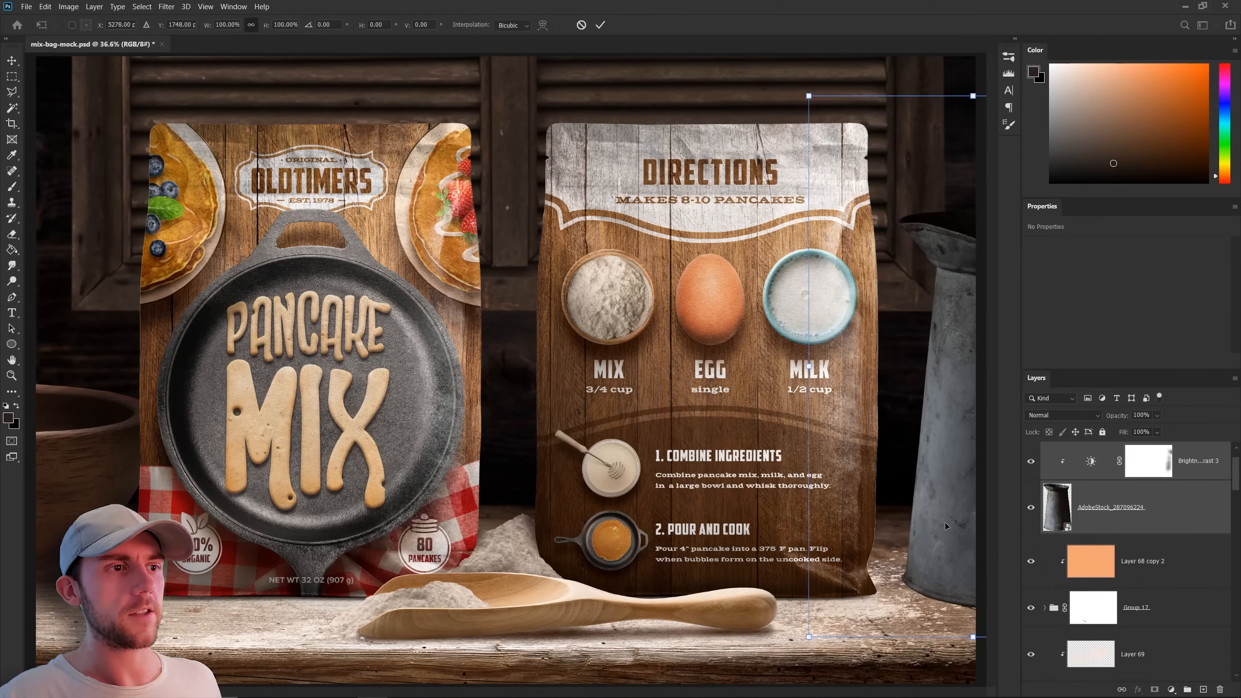
- Move the metal jug slightly up and to the left, and shade its left side on Multiply Layer 74 with a 22% opacity brush
{"action": "left_click_drag", "start_coordinate": [944, 522], "coordinate": [937, 489]}
{"action": "key", "text": "Return"}
{"action": "key", "text": "b"}
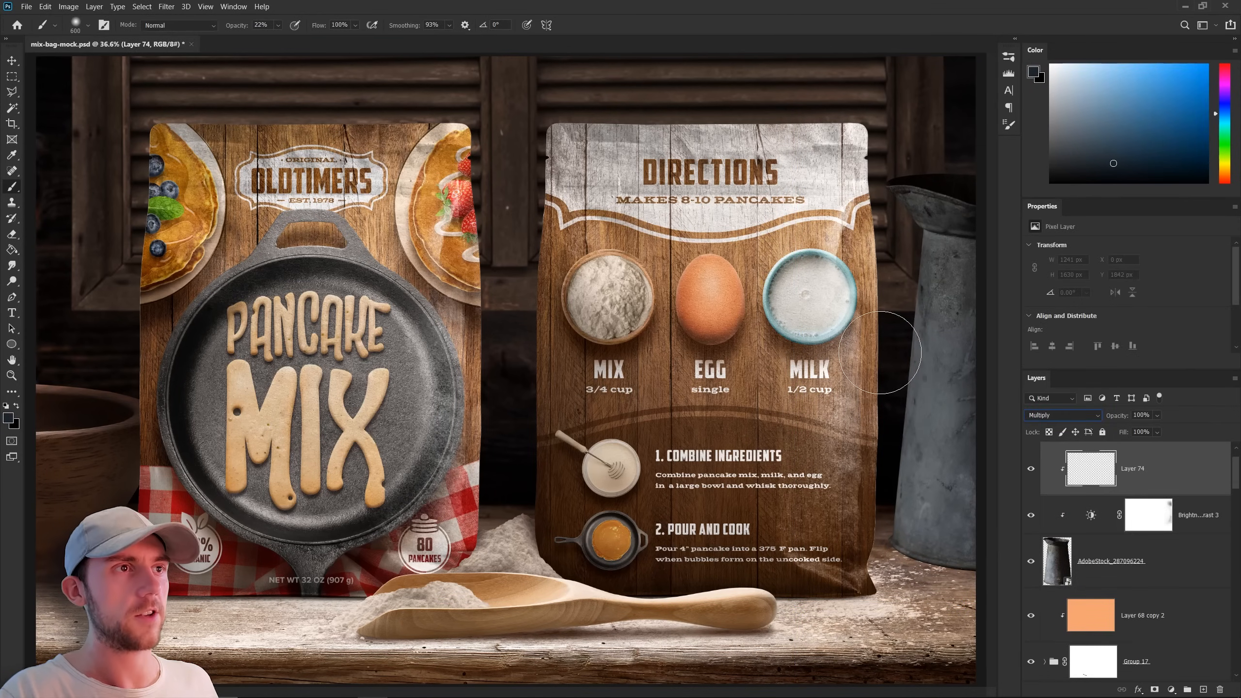
{"action": "mouse_move", "coordinate": [898, 341]}
{"action": "left_mouse_down"}
{"action": "mouse_move", "coordinate": [897, 264]}
{"action": "mouse_move", "coordinate": [865, 491]}
{"action": "mouse_move", "coordinate": [875, 557]}
{"action": "left_mouse_up"}
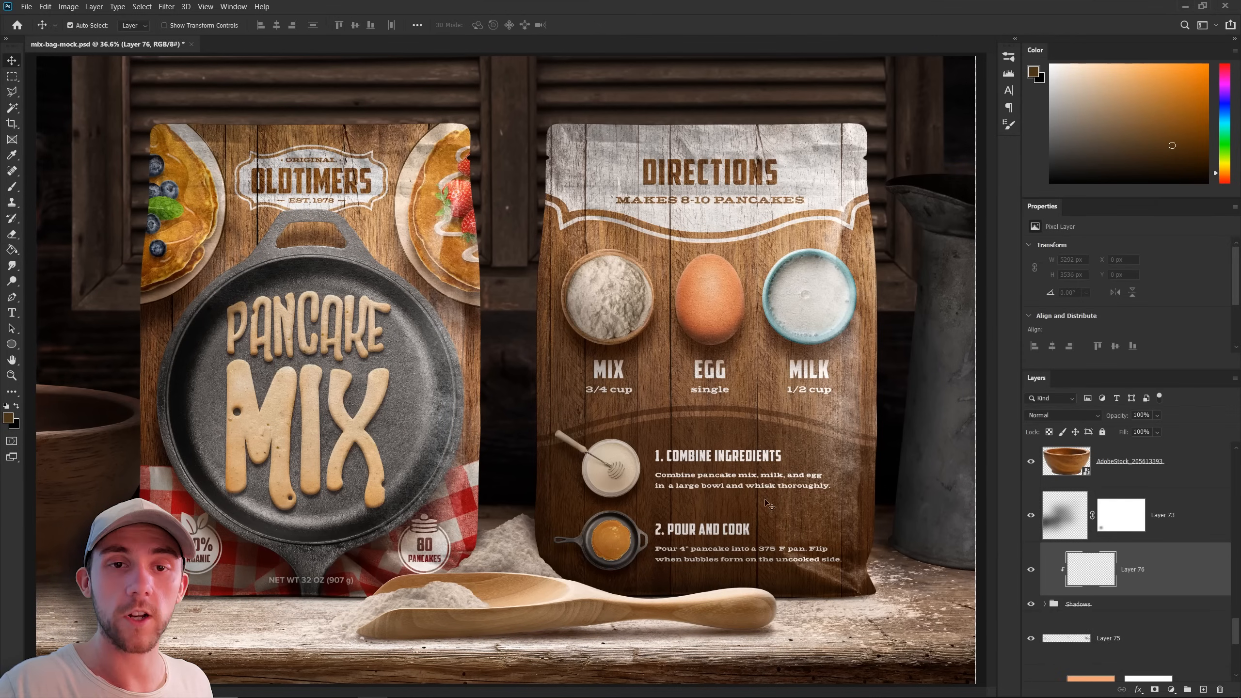
- Fill Layer 76, clipped to the Shadows group, with dark brown and open its blend mode options
{"action": "key", "text": "g"}
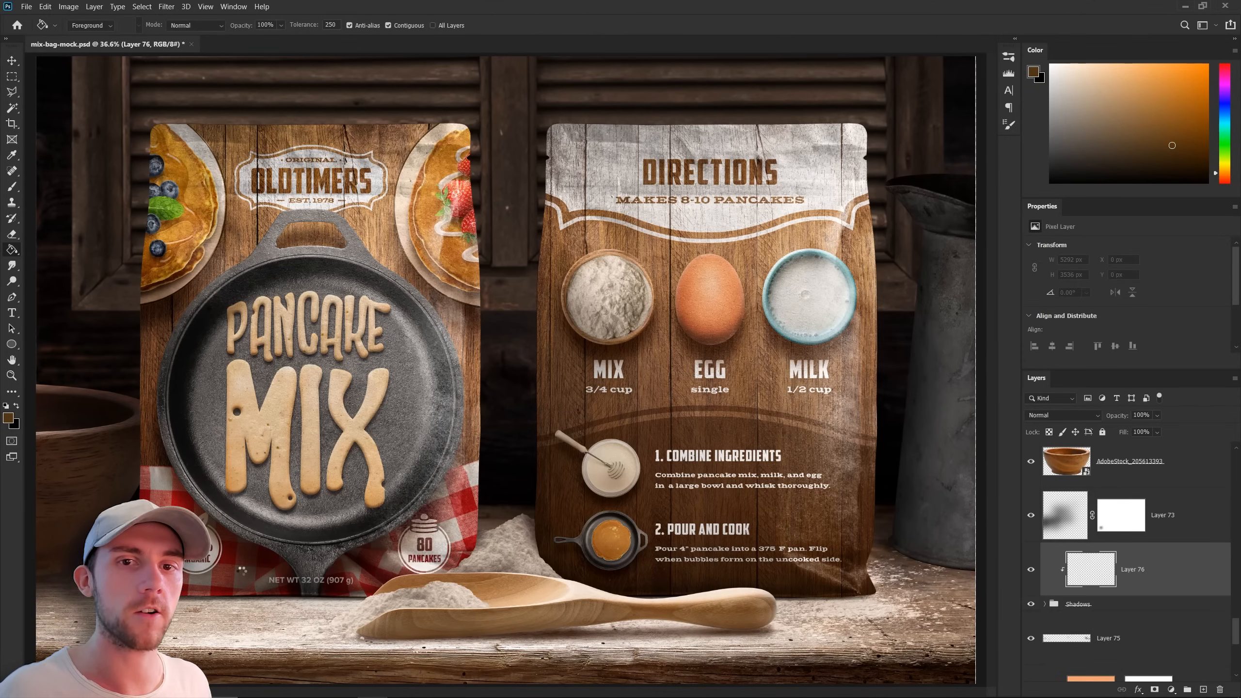
{"action": "left_click", "coordinate": [248, 582]}
{"action": "left_click", "coordinate": [1062, 415]}
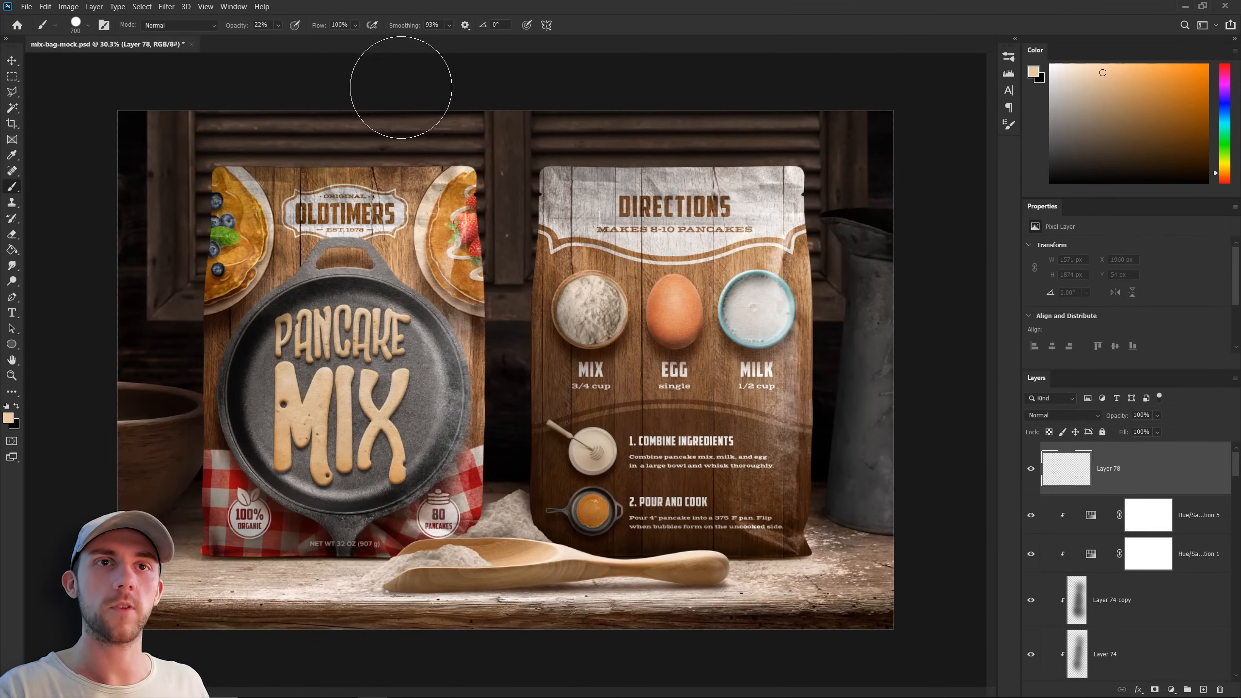
- Paint two wide diagonal peach light beams from above the shutters across both bags on Layer 78 with a 700 px brush at 22% opacity
{"action": "left_click", "coordinate": [435, 55]}
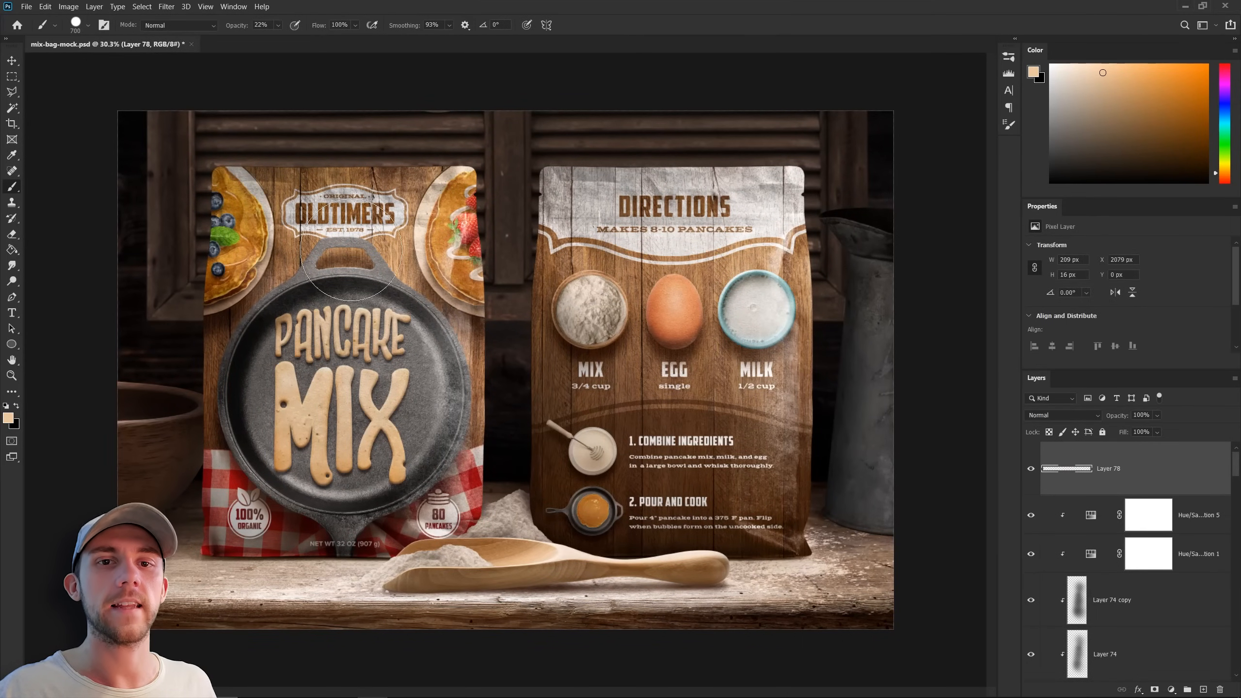
{"action": "left_click", "coordinate": [183, 650], "text": "shift"}
{"action": "left_click", "coordinate": [649, 55]}
{"action": "left_click", "coordinate": [830, 643], "text": "shift"}
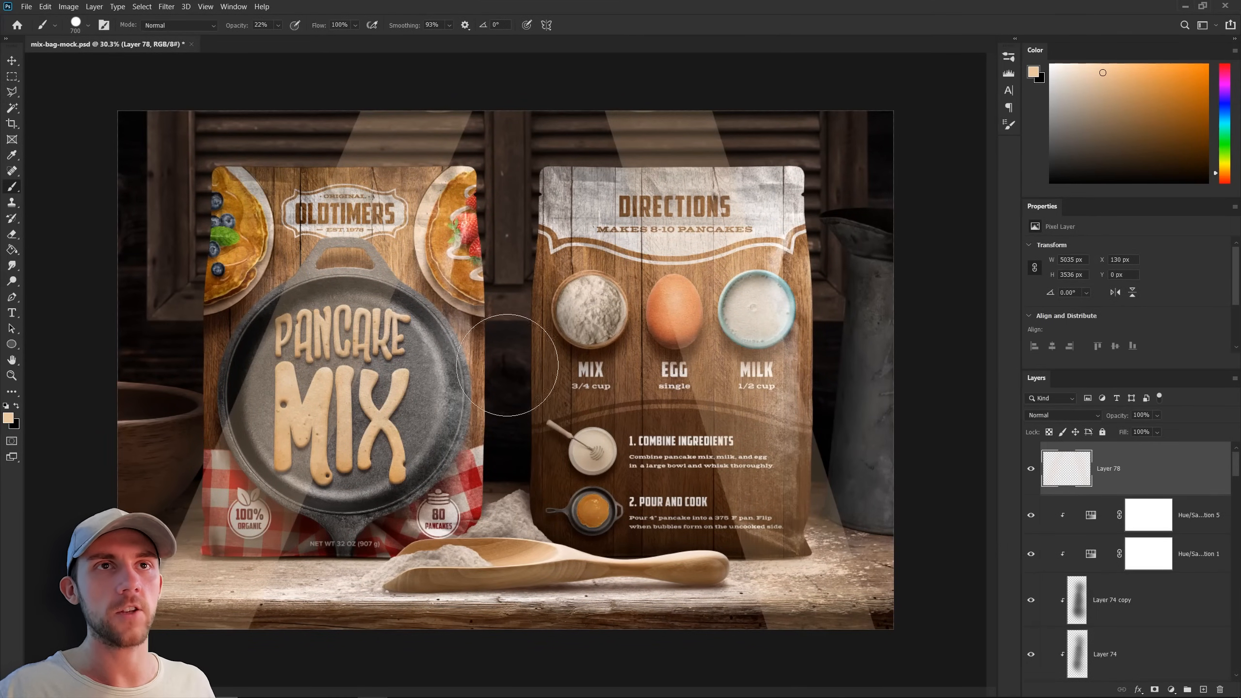
- Add more straight, overlapping peach light beams of varied widths fanning down across the whole scene on Layer 78
{"action": "key", "text": "bracketleft"}
{"action": "key", "text": "bracketleft"}
{"action": "key", "text": "bracketleft"}
{"action": "key", "text": "bracketleft"}
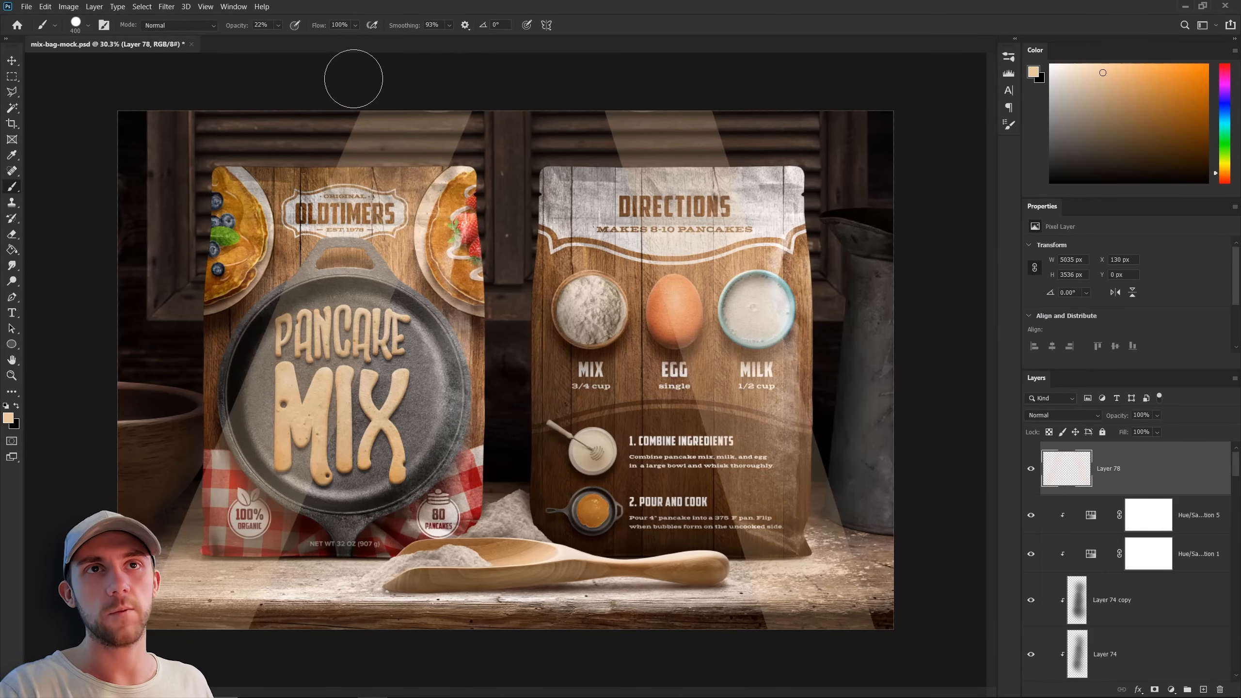
{"action": "left_click", "coordinate": [356, 69]}
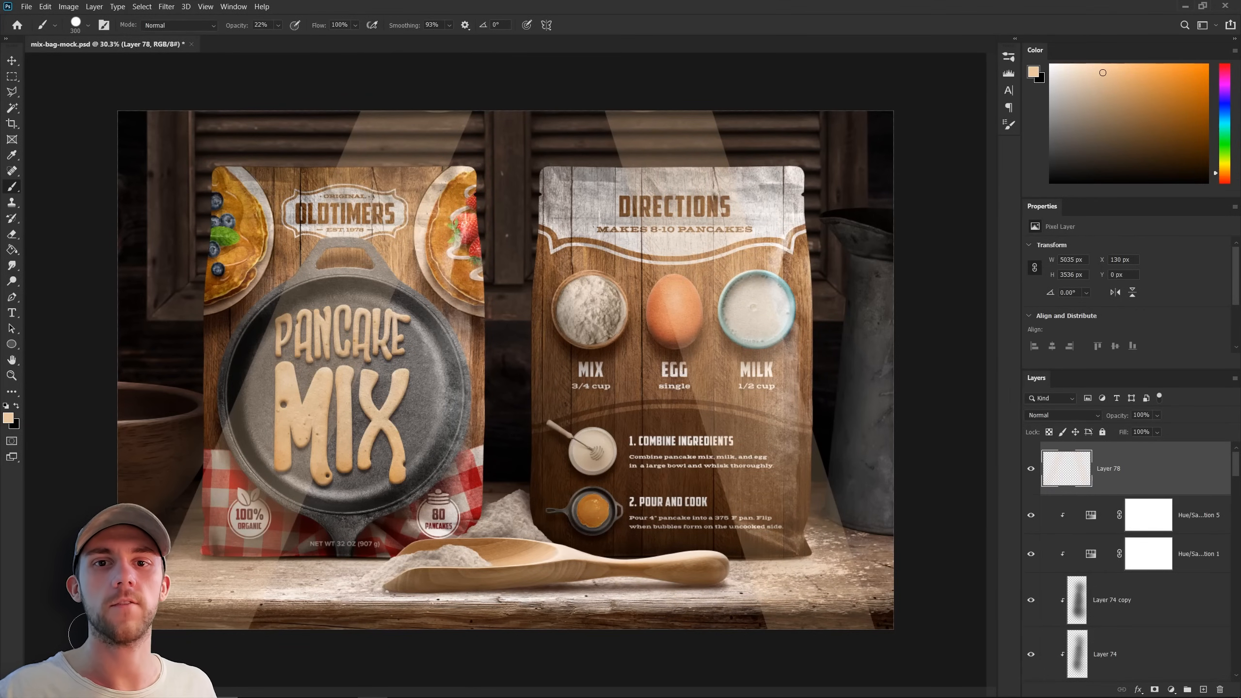
{"action": "left_click", "coordinate": [98, 647], "text": "shift"}
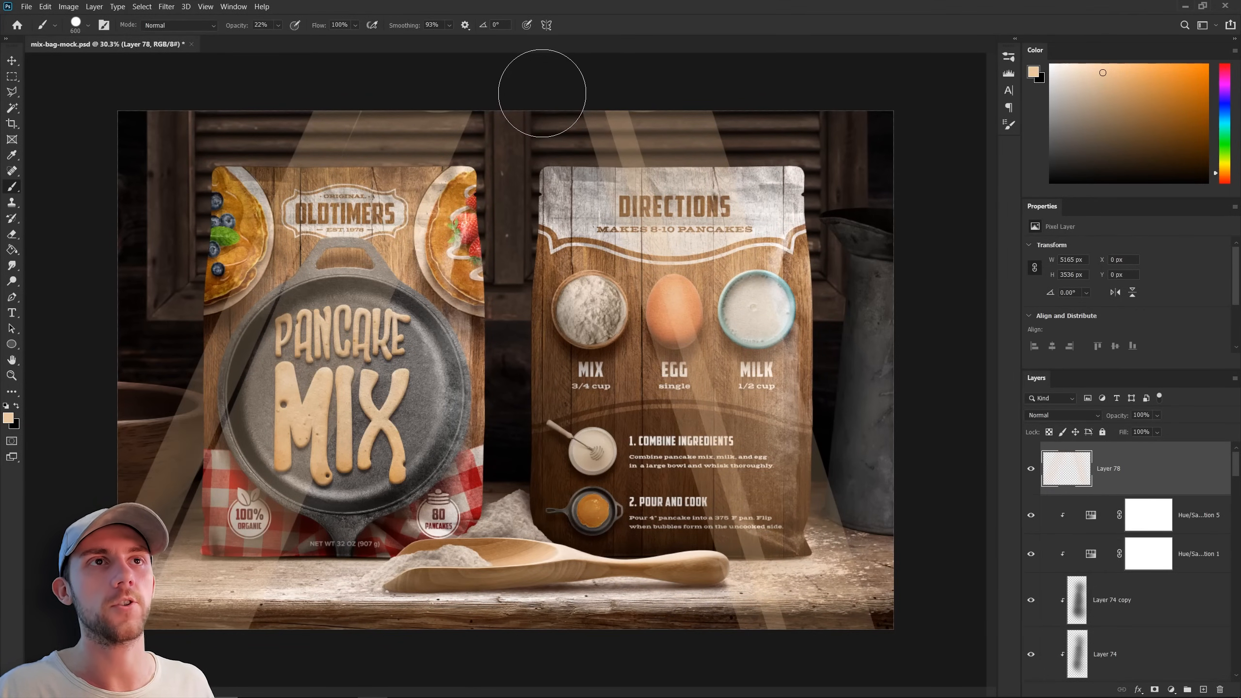
{"action": "left_click", "coordinate": [469, 64]}
{"action": "left_click", "coordinate": [718, 670], "text": "shift"}
{"action": "left_click", "coordinate": [528, 63]}
{"action": "left_click", "coordinate": [303, 654], "text": "shift"}
{"action": "scroll", "coordinate": [505, 370], "scroll_direction": "down", "scroll_amount": 3}
{"action": "left_click", "coordinate": [493, 660], "text": "shift"}
{"action": "left_click", "coordinate": [694, 154]}
{"action": "left_click", "coordinate": [841, 451], "text": "shift"}
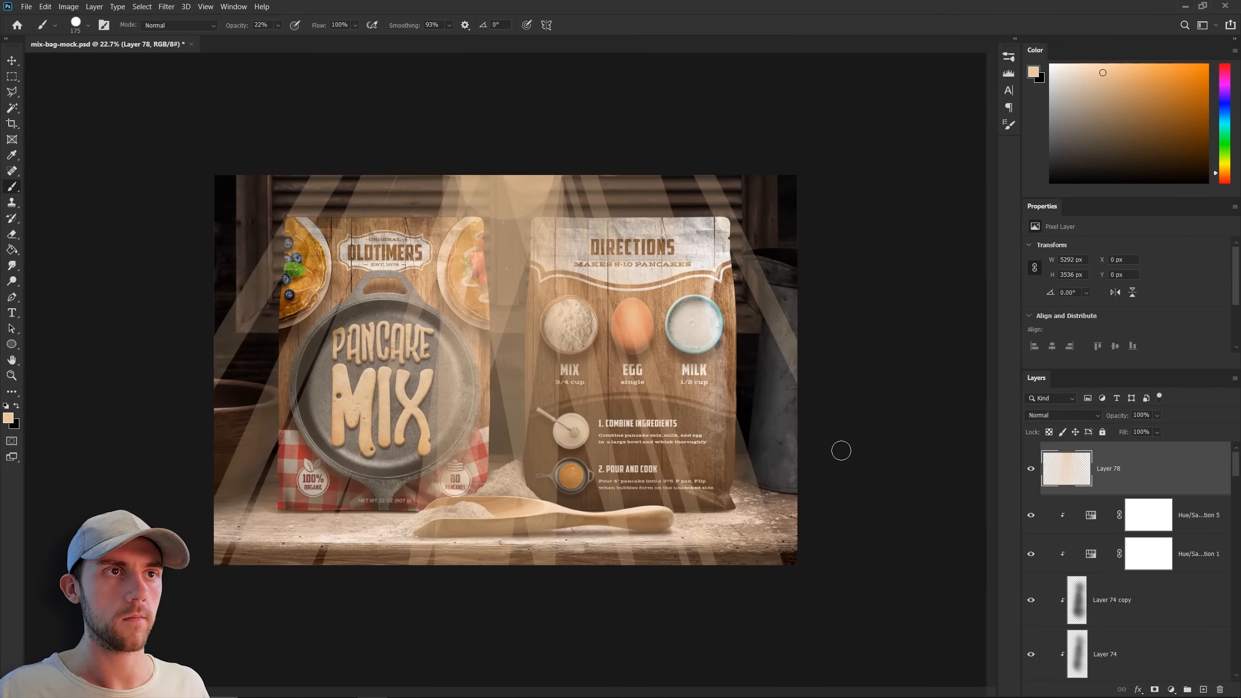
- Soften the light beams on Layer 78 with a Gaussian Blur smart filter and set the layer's blend mode to Screen
{"action": "left_click", "coordinate": [165, 7]}
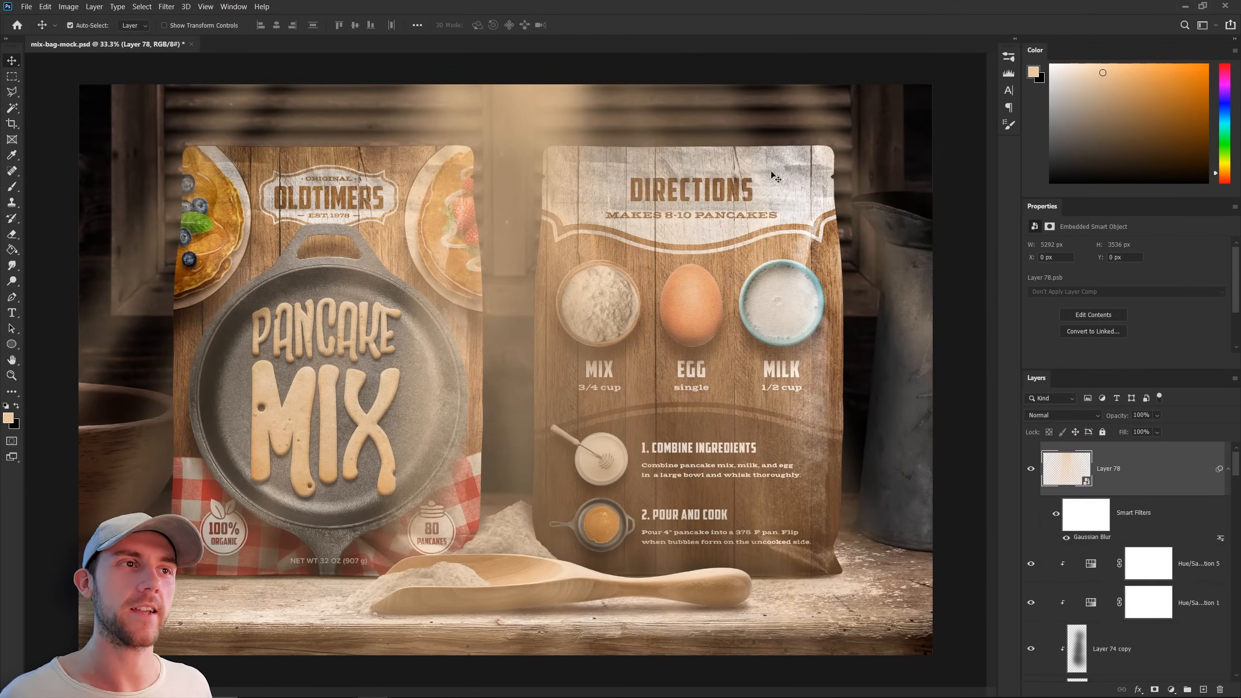
{"action": "left_click", "coordinate": [1046, 415]}
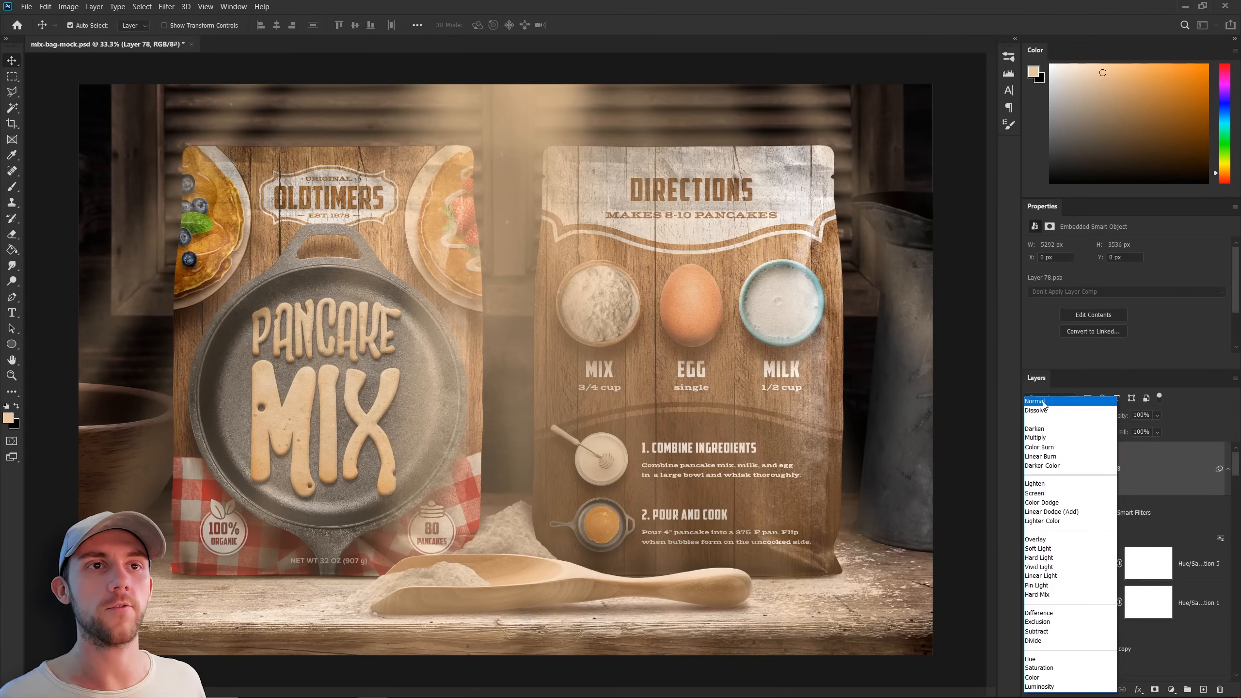
{"action": "left_click", "coordinate": [1049, 495]}
- Add a mask to Layer 78 and fade the light beams at both sides of the scene with a large soft 17% opacity black brush
{"action": "left_click", "coordinate": [1154, 689]}
{"action": "key", "text": "b"}
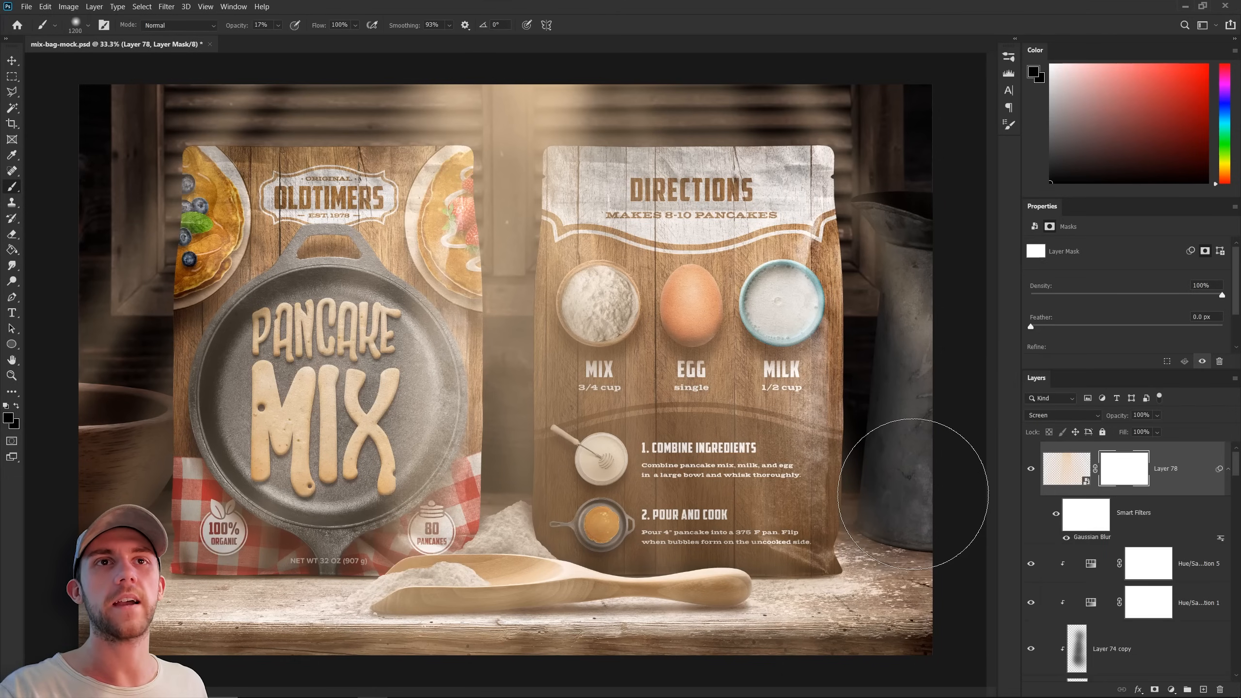
{"action": "key", "text": "bracketright"}
{"action": "key", "text": "bracketright"}
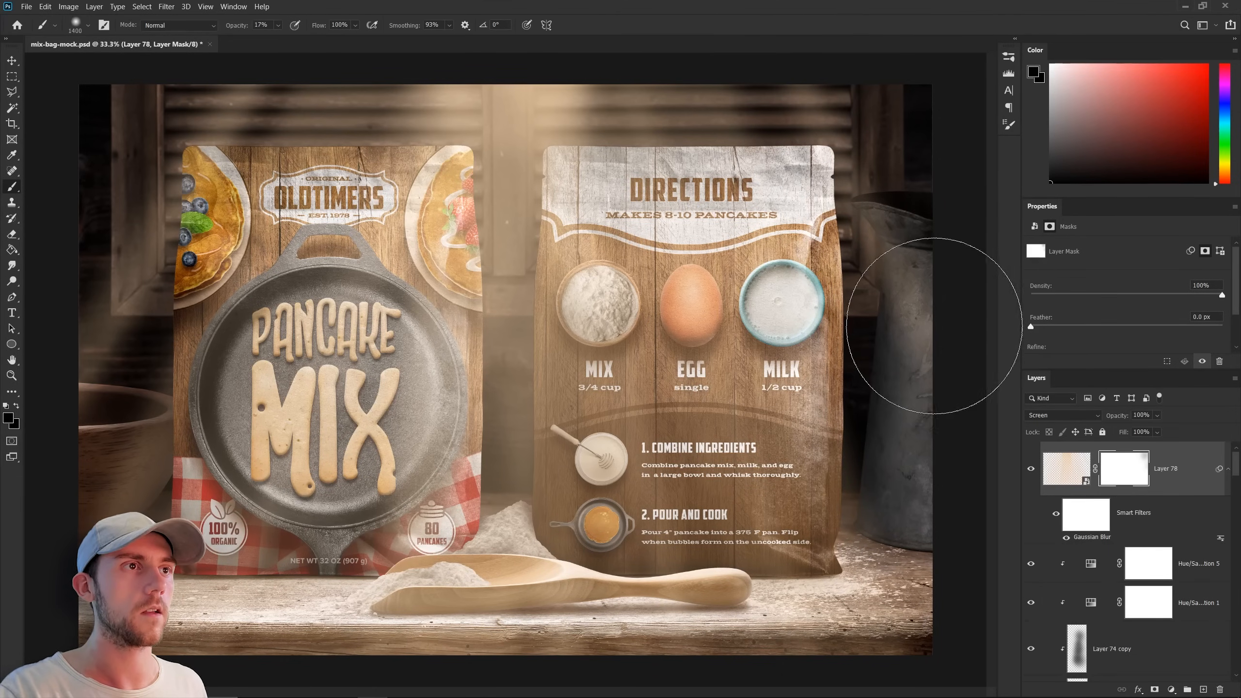
{"action": "left_click", "coordinate": [935, 326]}
{"action": "left_click_drag", "start_coordinate": [88, 323], "coordinate": [146, 213]}
- Reduce the opacity of the light beam layer to 49%
{"action": "left_click", "coordinate": [1157, 415]}
{"action": "left_click_drag", "start_coordinate": [1171, 430], "coordinate": [1170, 431]}
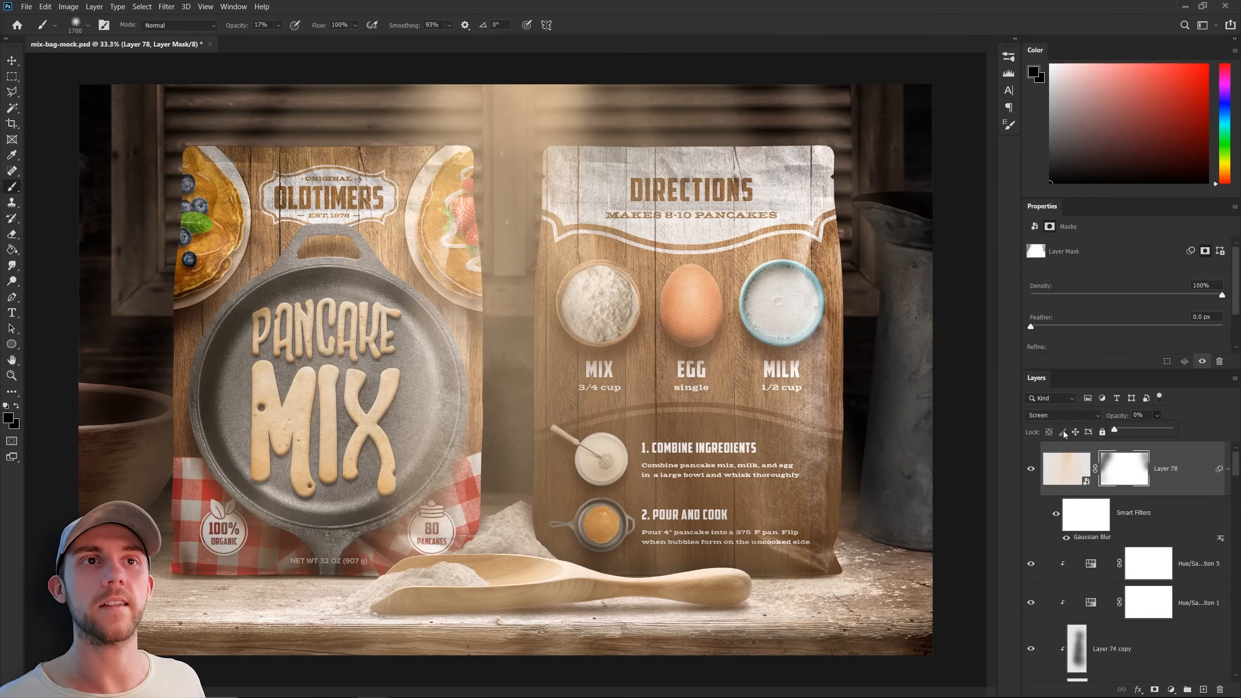
{"action": "left_click_drag", "start_coordinate": [1170, 430], "coordinate": [1137, 430]}
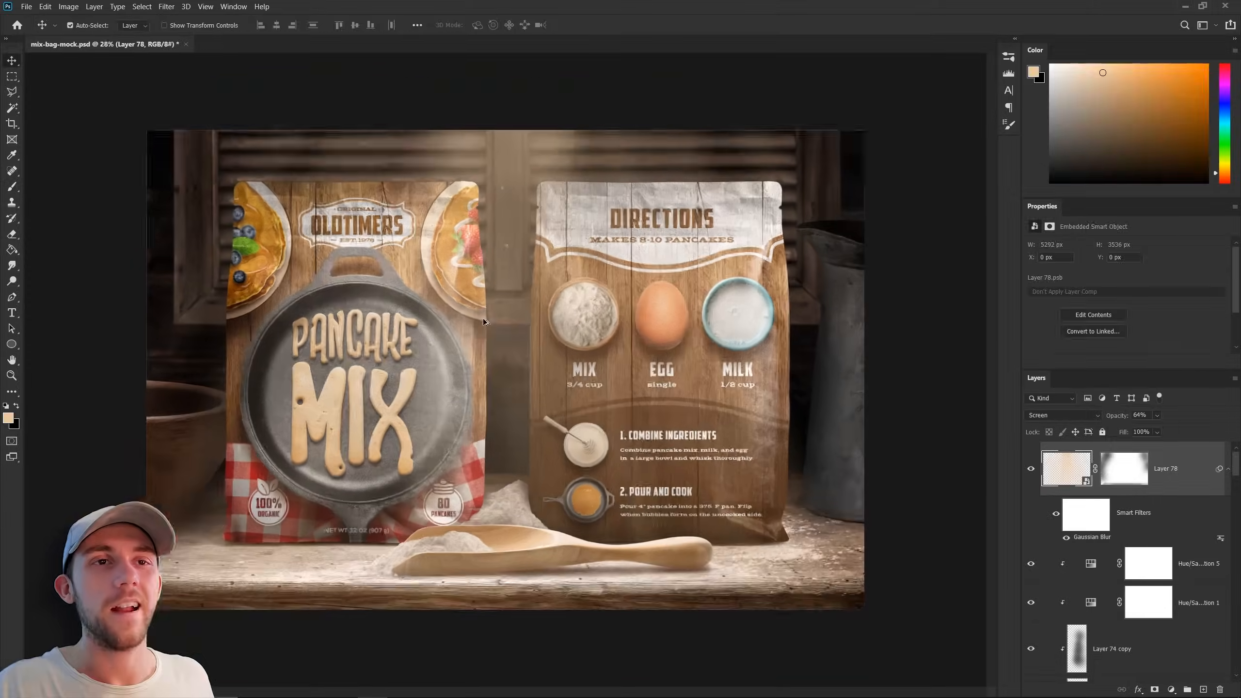
{"action": "scroll", "coordinate": [483, 321], "scroll_direction": "down", "scroll_amount": 8}
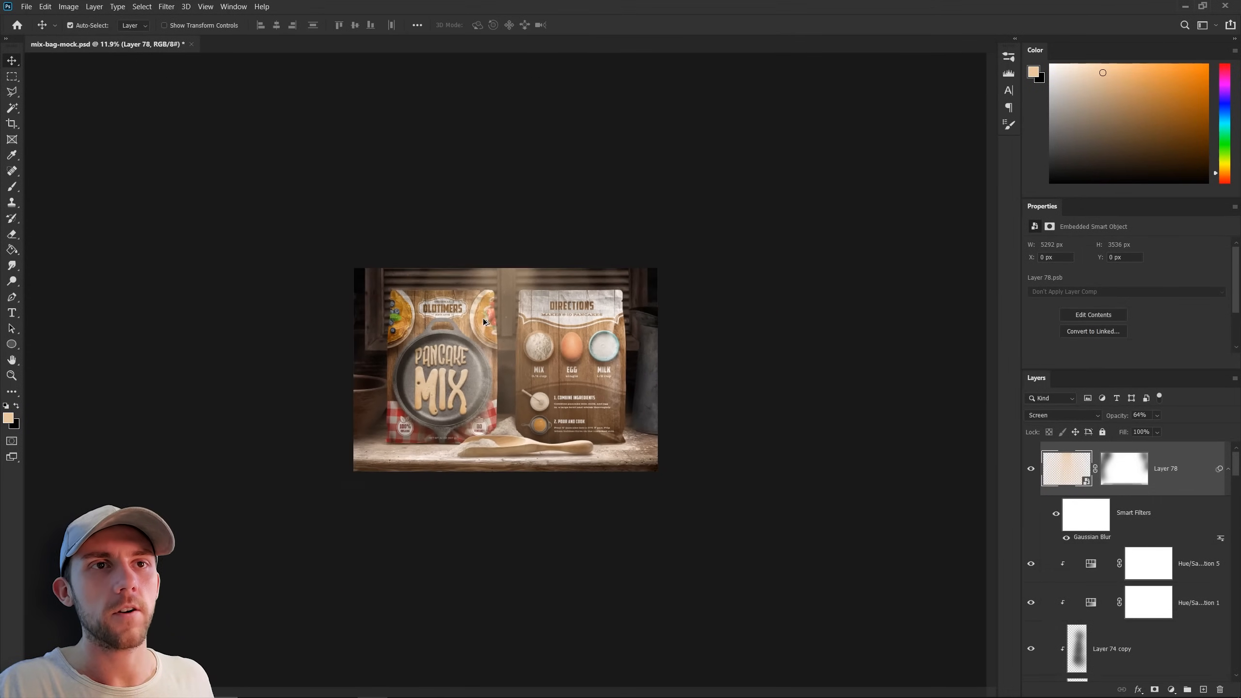
{"action": "left_click_drag", "start_coordinate": [1158, 415], "coordinate": [1161, 436]}
{"action": "scroll", "coordinate": [530, 279], "scroll_direction": "up", "scroll_amount": 8}
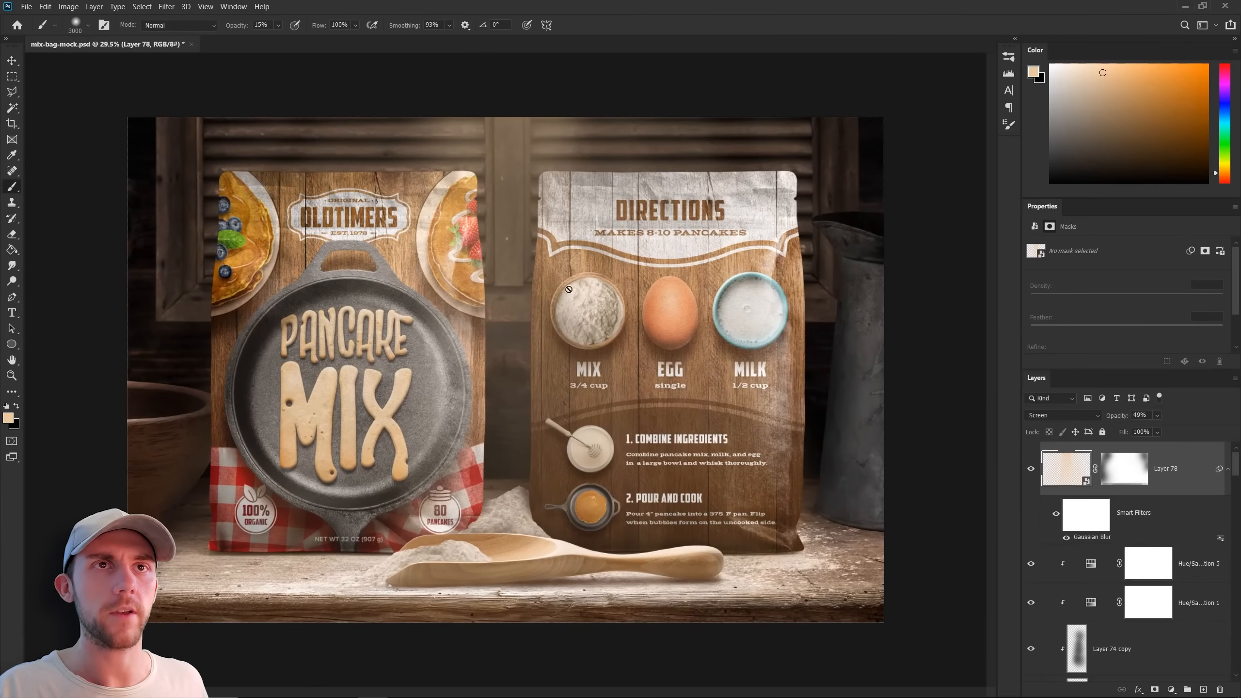
{"action": "key", "text": "v"}
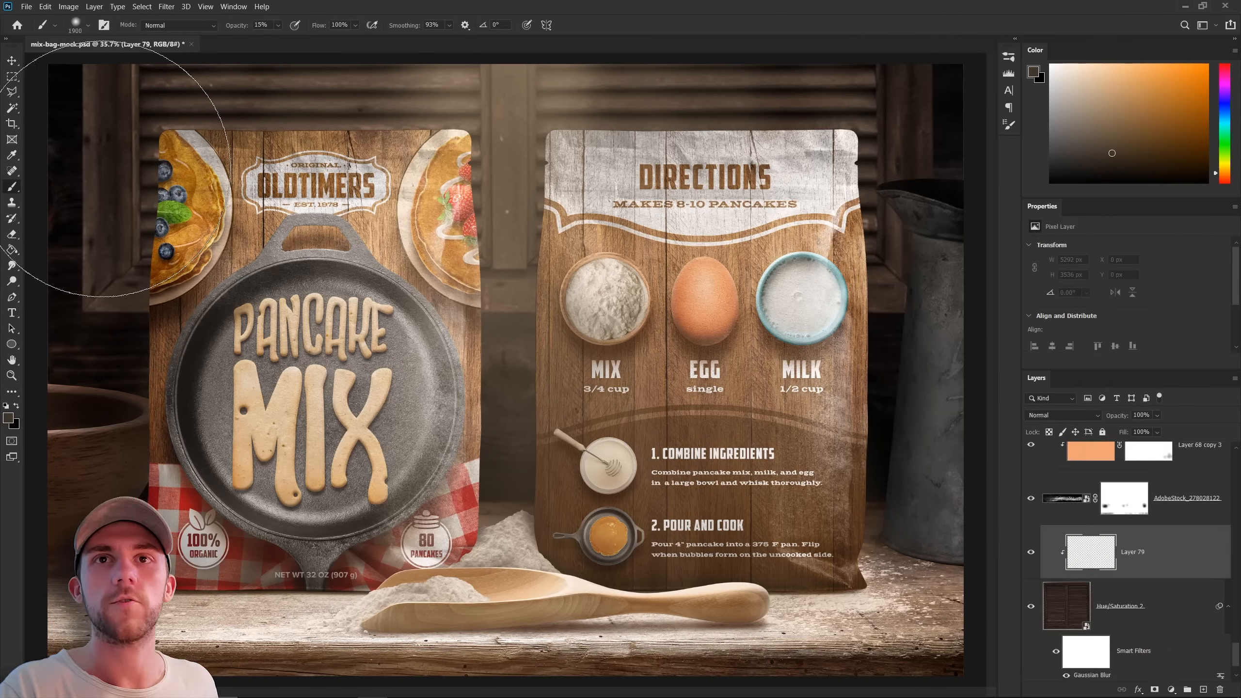
- Shrink the soft 15% opacity brush from 1900 px for dark brown shading of the shutters on clipped Layer 79
{"action": "key", "text": "bracketleft"}
{"action": "key", "text": "bracketleft"}
{"action": "key", "text": "bracketleft"}
{"action": "key", "text": "bracketleft"}
{"action": "key", "text": "bracketleft"}
{"action": "key", "text": "bracketleft"}
{"action": "key", "text": "bracketleft"}
{"action": "key", "text": "bracketleft"}
{"action": "key", "text": "bracketleft"}
{"action": "key", "text": "bracketleft"}
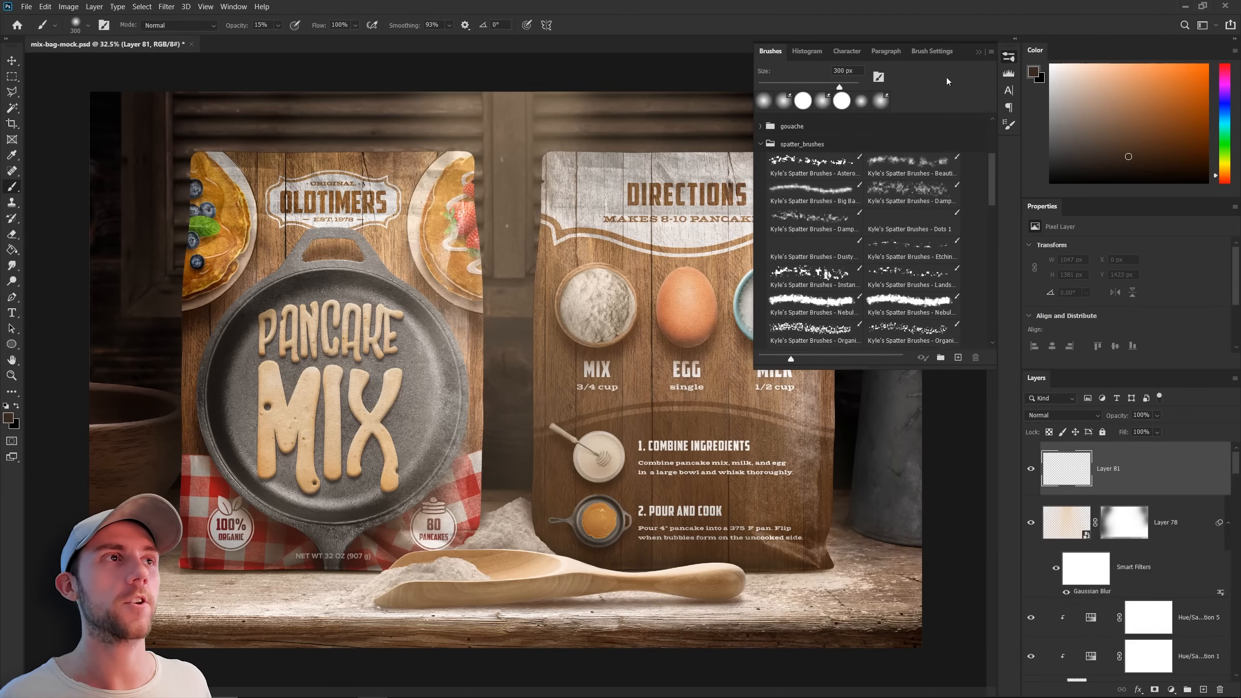
- Choose Kyle's Spatter Brushes - Dots 1 from the spatter_brushes group and set the foreground colour to white
{"action": "left_click", "coordinate": [992, 52]}
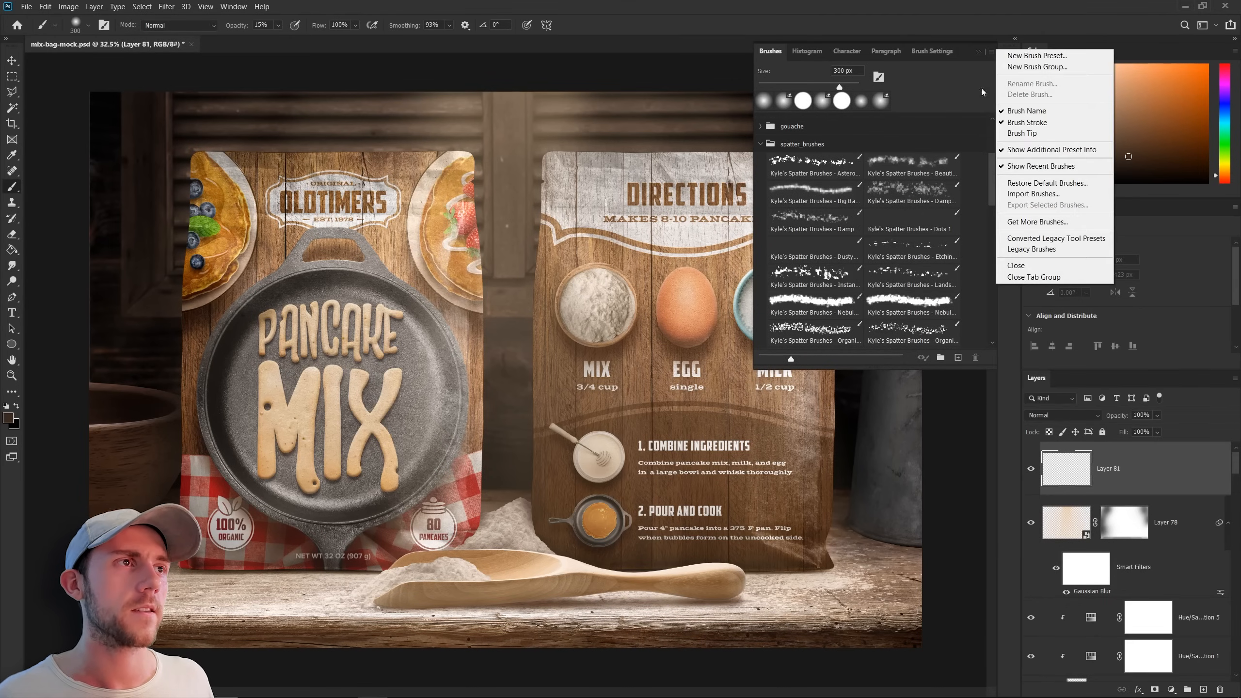
{"action": "left_click", "coordinate": [1029, 225]}
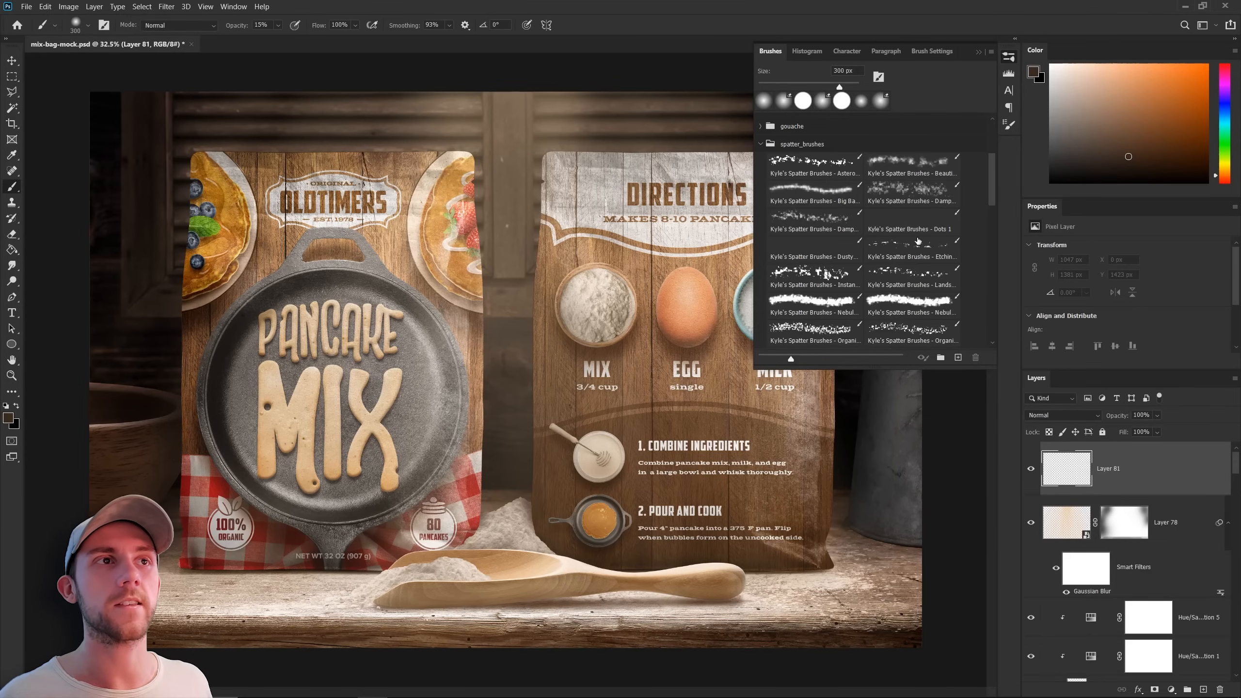
{"action": "left_click", "coordinate": [870, 219]}
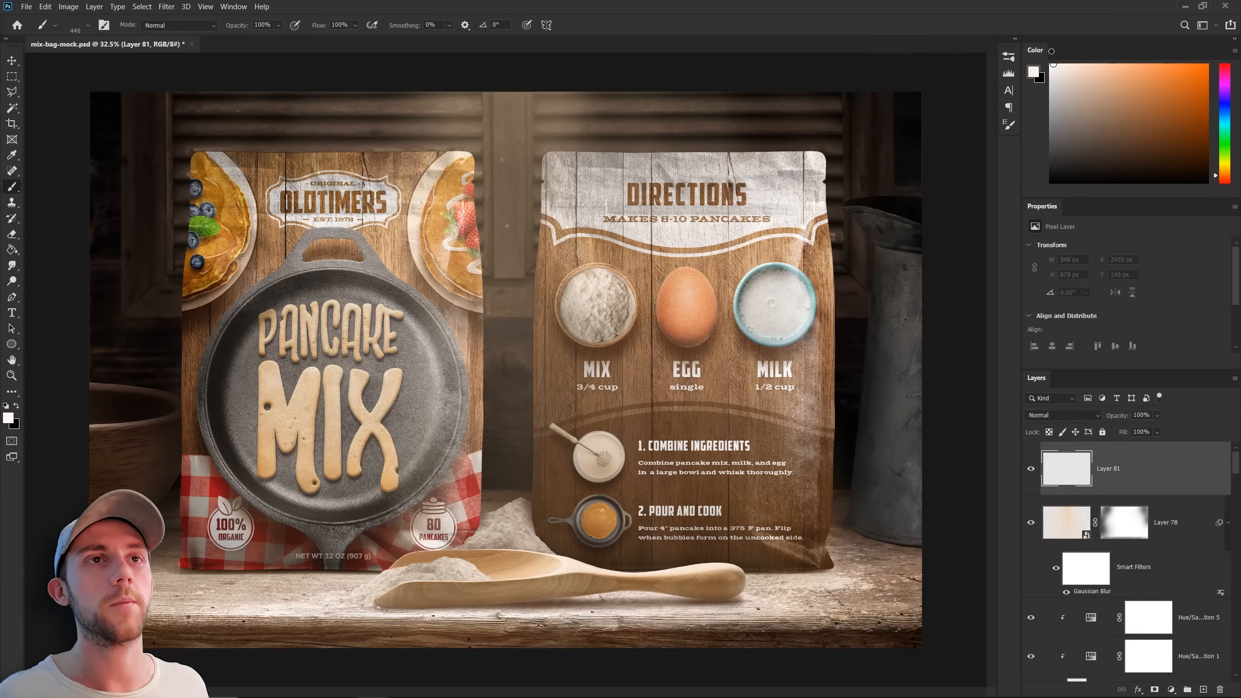
{"action": "left_click_drag", "start_coordinate": [1059, 66], "coordinate": [1037, 25]}
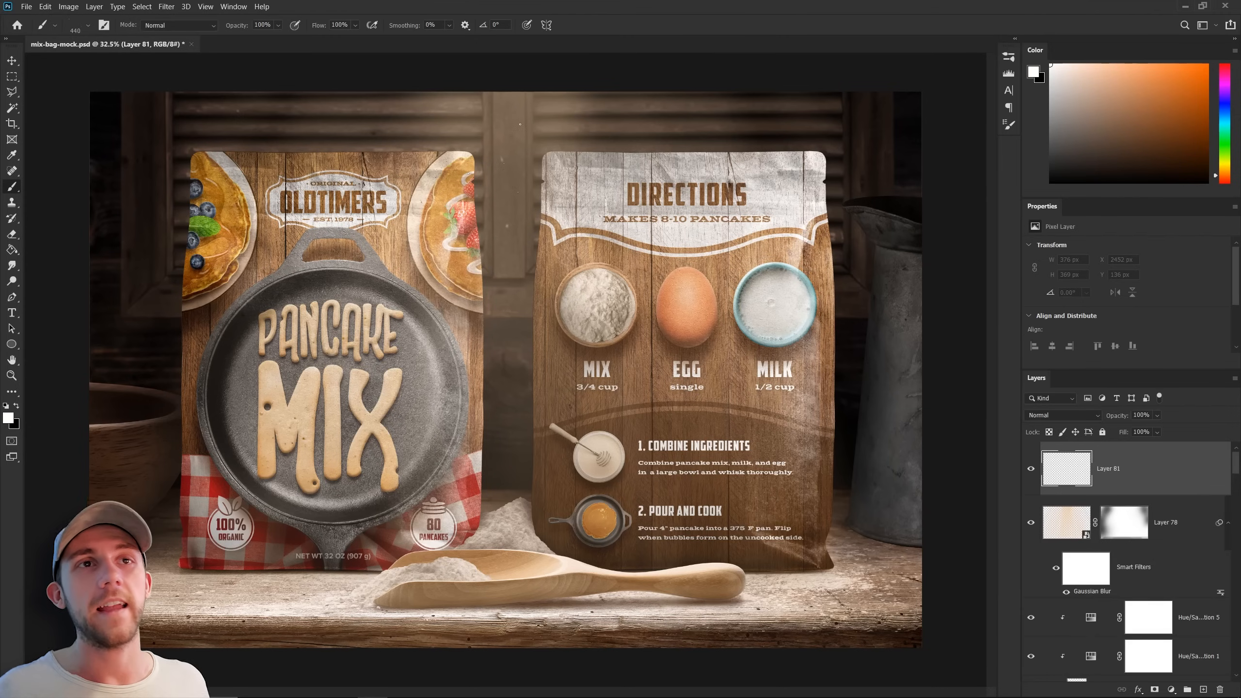
- Paint white dust specks across the scene on Layer 81, reducing the spatter brush from 440 px to 250 px
{"action": "left_click", "coordinate": [502, 158]}
{"action": "left_click", "coordinate": [566, 141]}
{"action": "left_click", "coordinate": [519, 205]}
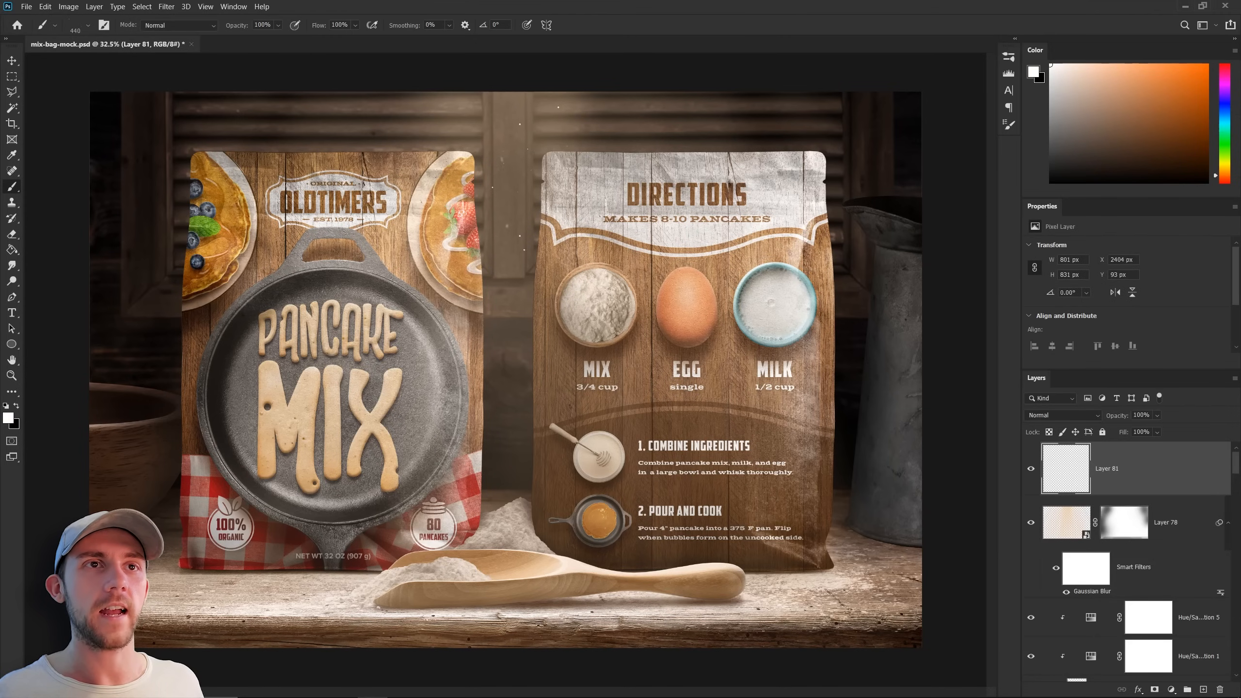
{"action": "left_click", "coordinate": [519, 137]}
{"action": "key", "text": "bracketleft"}
{"action": "key", "text": "bracketleft"}
{"action": "key", "text": "bracketleft"}
{"action": "left_click", "coordinate": [513, 116]}
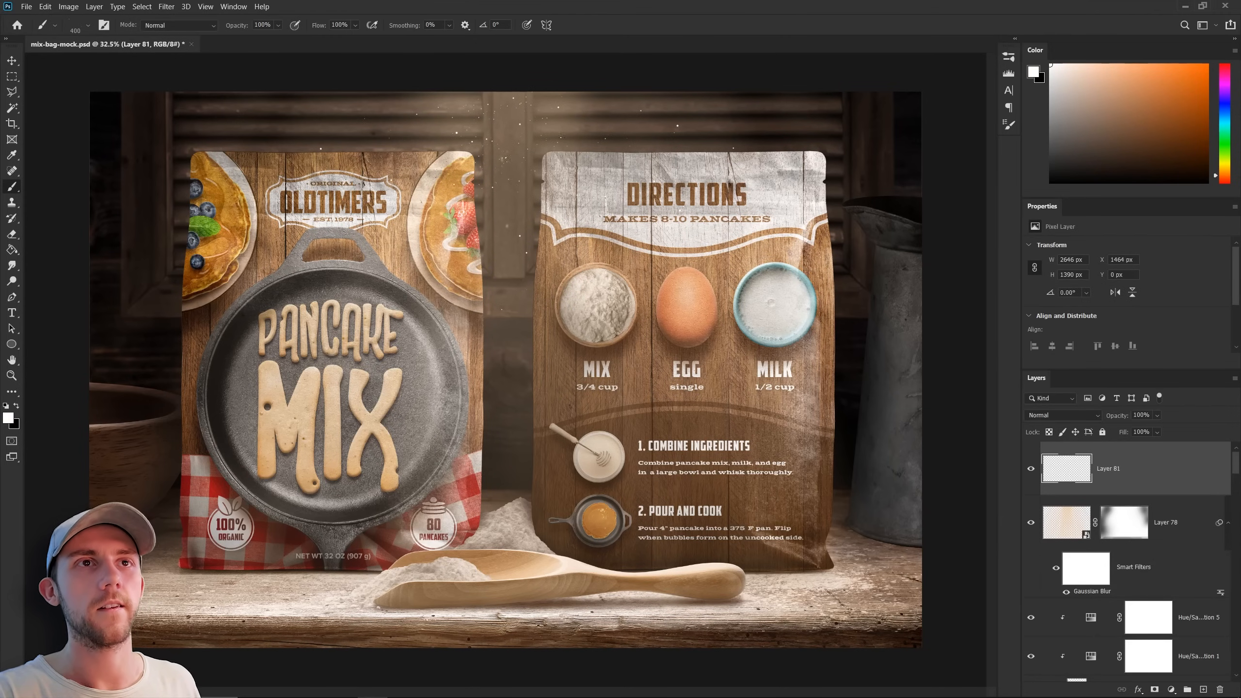
{"action": "left_click", "coordinate": [547, 313]}
{"action": "left_click", "coordinate": [205, 186]}
{"action": "left_click", "coordinate": [801, 196]}
- Set Layer 81's blend mode to Soft Light and duplicate the layer to strengthen the dust specks
{"action": "left_click", "coordinate": [1057, 415]}
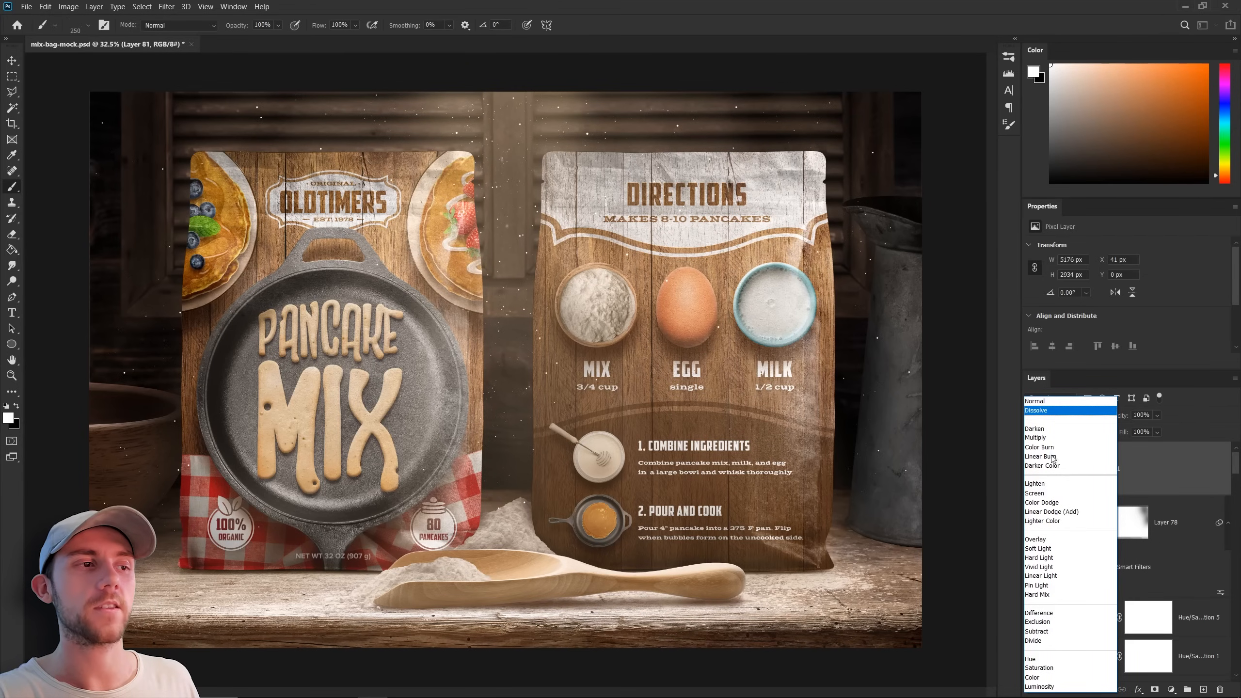
{"action": "left_click", "coordinate": [1040, 548]}
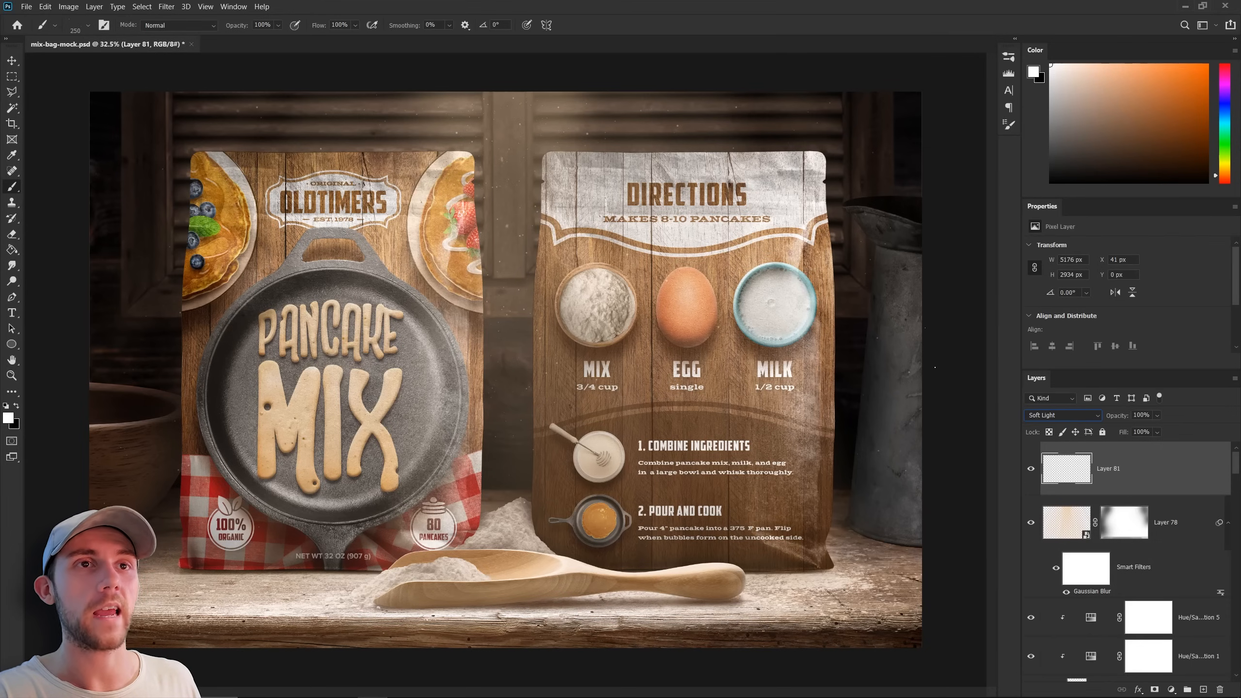
{"action": "key", "text": "v"}
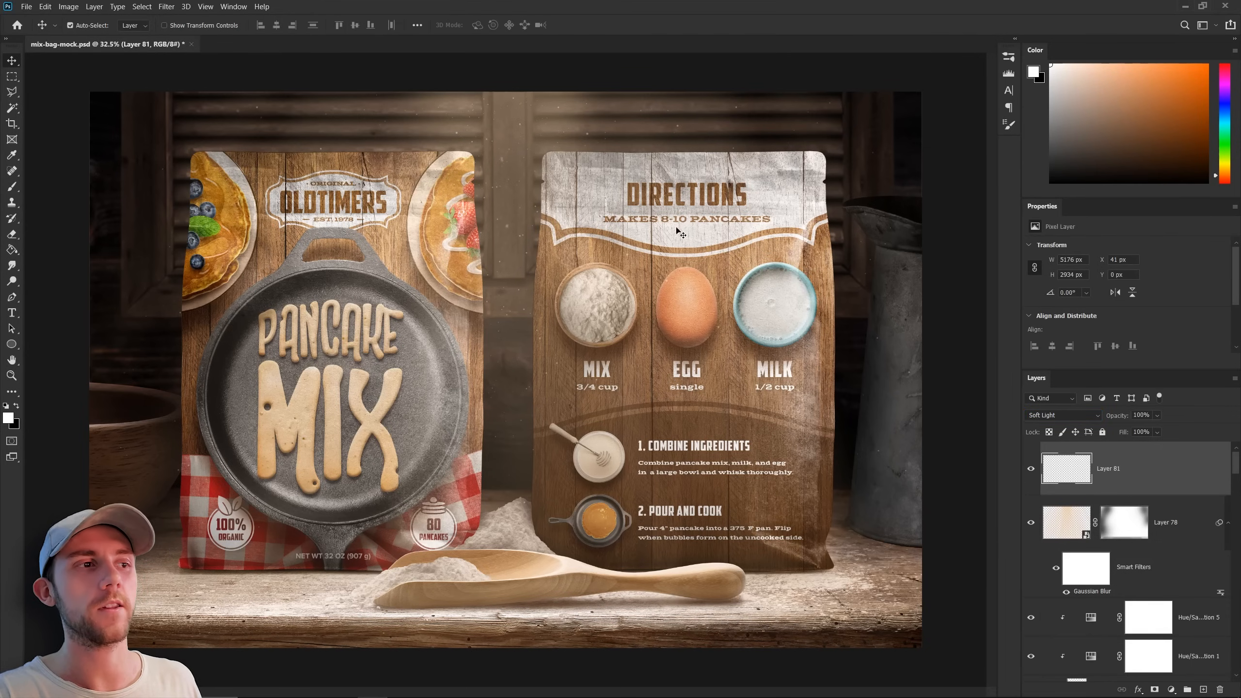
{"action": "mouse_move", "coordinate": [1177, 472]}
{"action": "left_mouse_down"}
{"action": "mouse_move", "coordinate": [1205, 592]}
{"action": "mouse_move", "coordinate": [1202, 686]}
{"action": "left_mouse_up"}
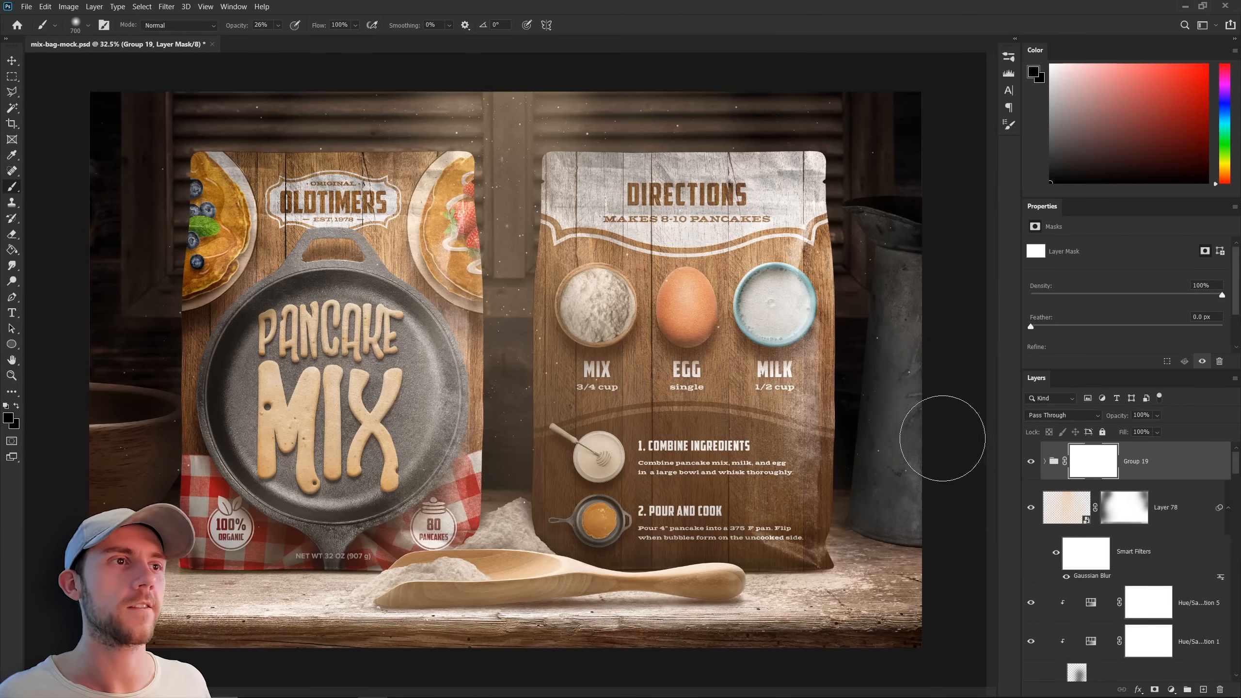
- Fade dust specks at the scene's sides and over the back package with a soft black brush on Group 19's mask
{"action": "left_click", "coordinate": [890, 442]}
{"action": "left_click", "coordinate": [872, 146]}
{"action": "left_click", "coordinate": [138, 342]}
{"action": "left_click", "coordinate": [162, 494]}
{"action": "left_click", "coordinate": [575, 369]}
{"action": "left_click", "coordinate": [713, 325]}
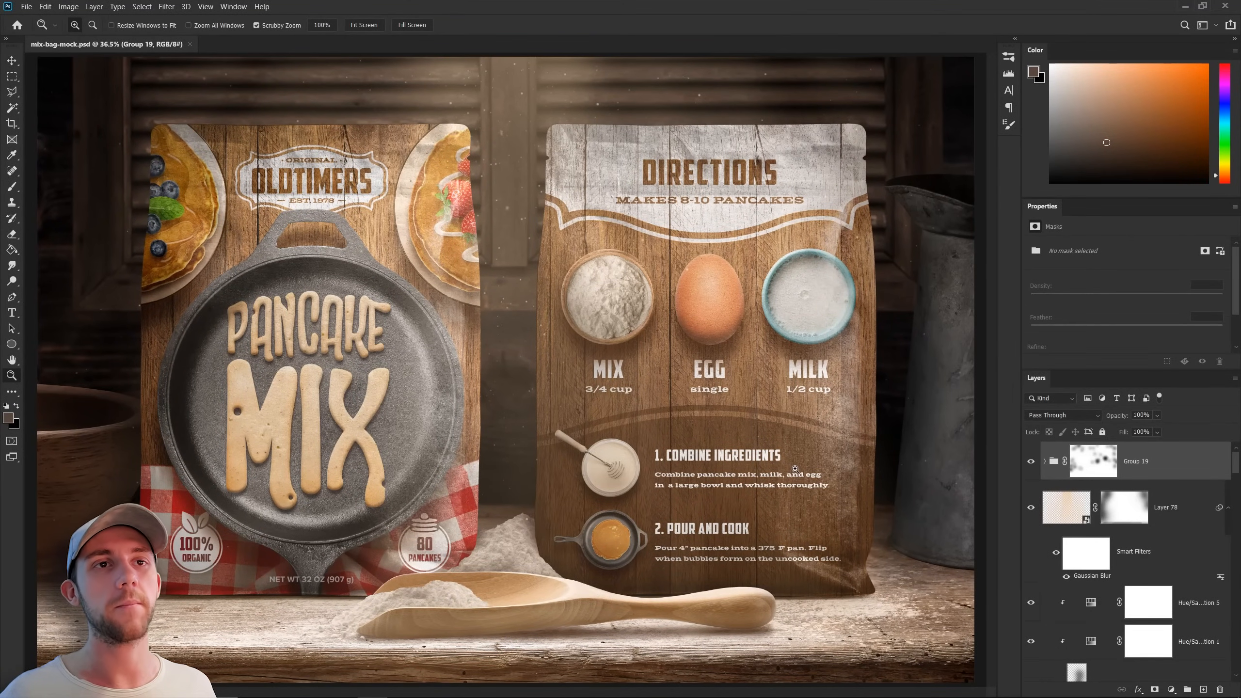
- Convert the merged Layer 84 to a smart object and warm it with Camera Raw Filter, temperature +7 and tint +2
{"action": "right_click", "coordinate": [1137, 484]}
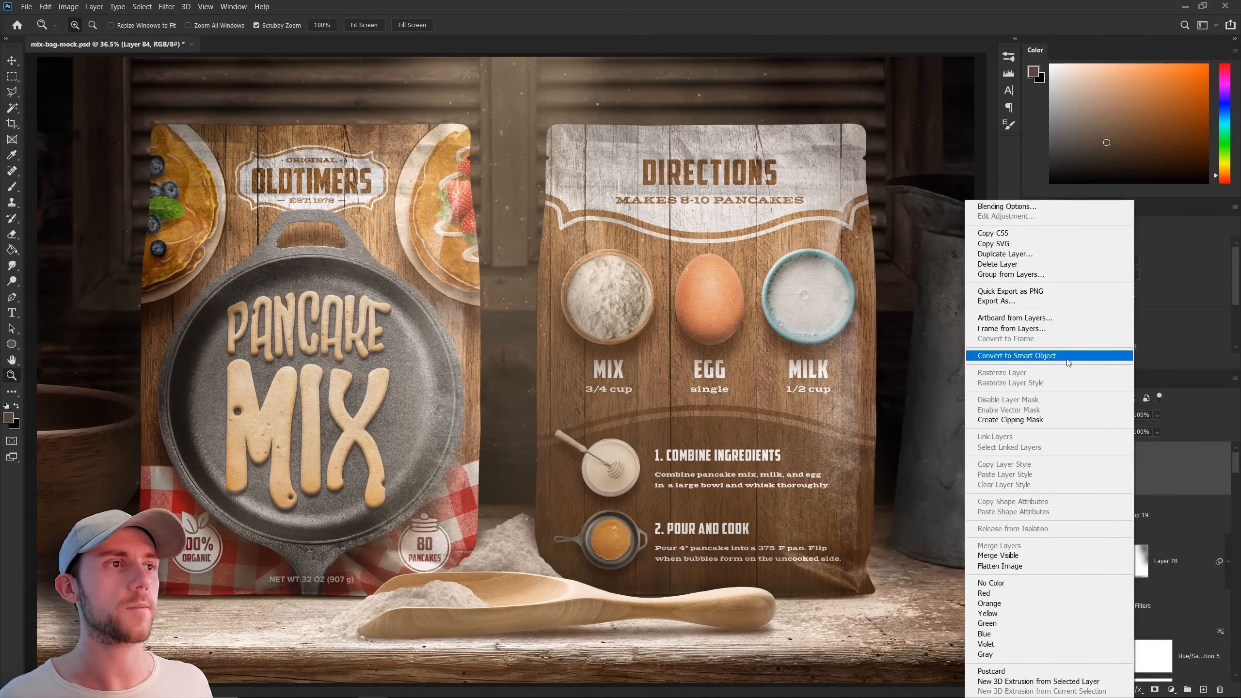
{"action": "left_click", "coordinate": [1070, 360]}
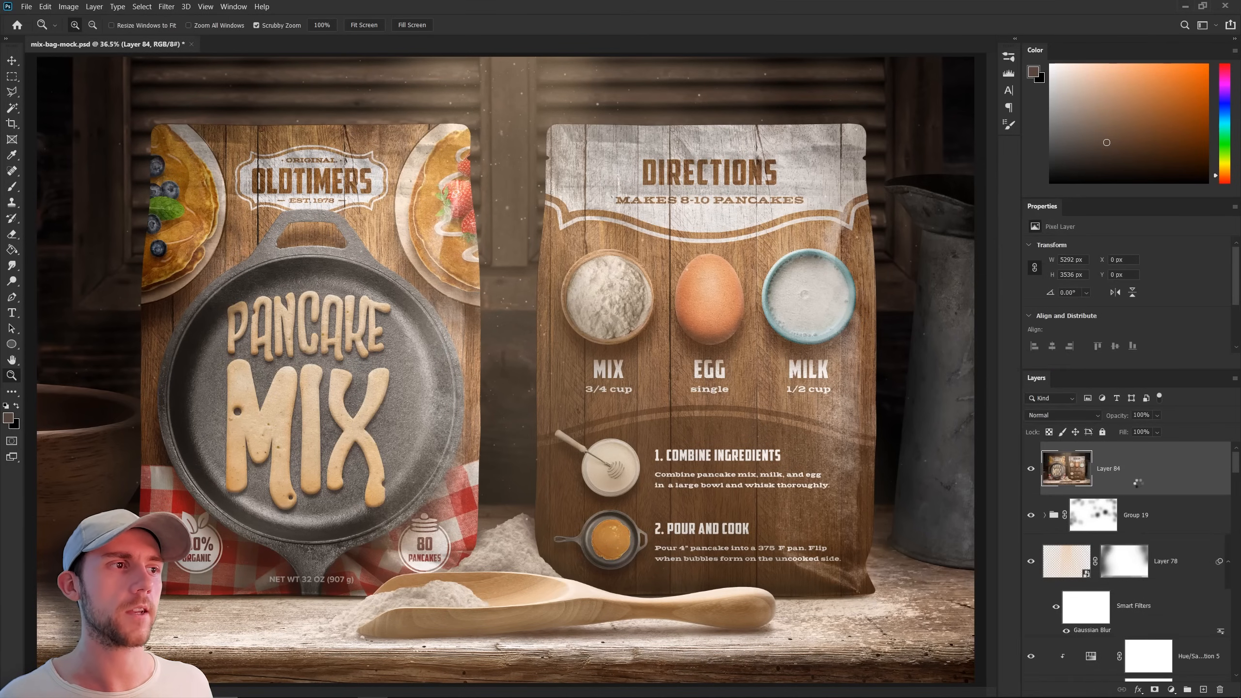
{"action": "left_click", "coordinate": [167, 6]}
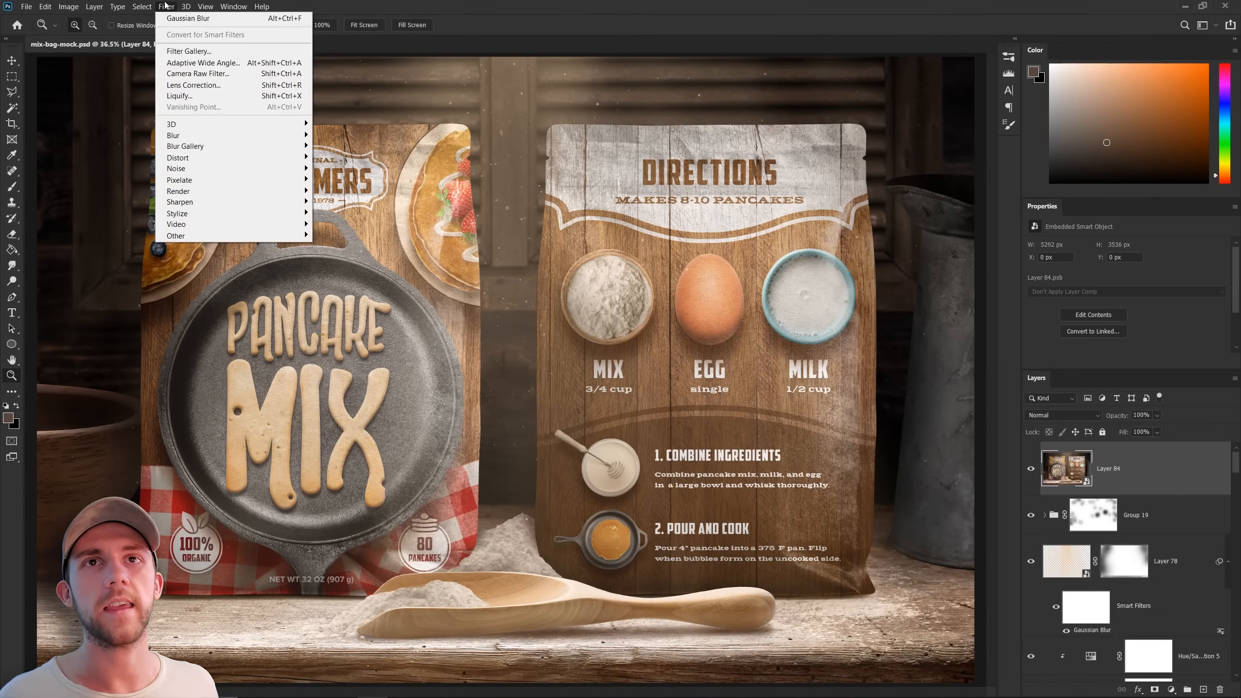
{"action": "left_click", "coordinate": [205, 74]}
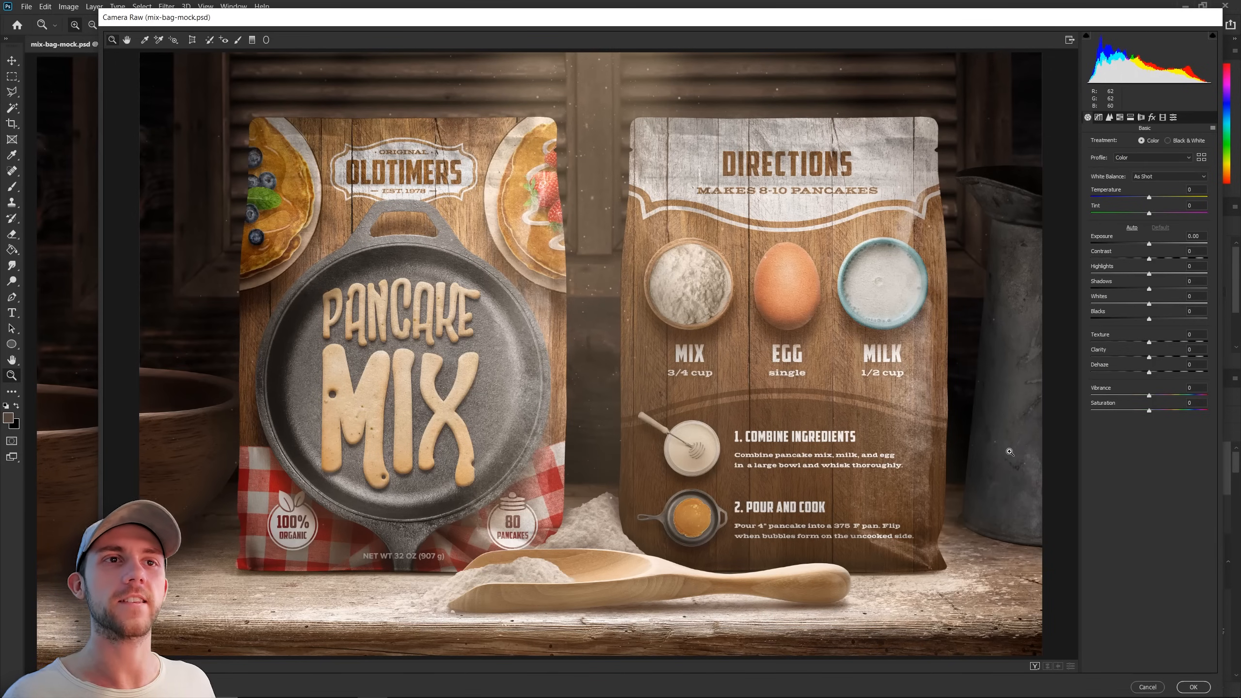
{"action": "left_click_drag", "start_coordinate": [1149, 198], "coordinate": [1154, 199]}
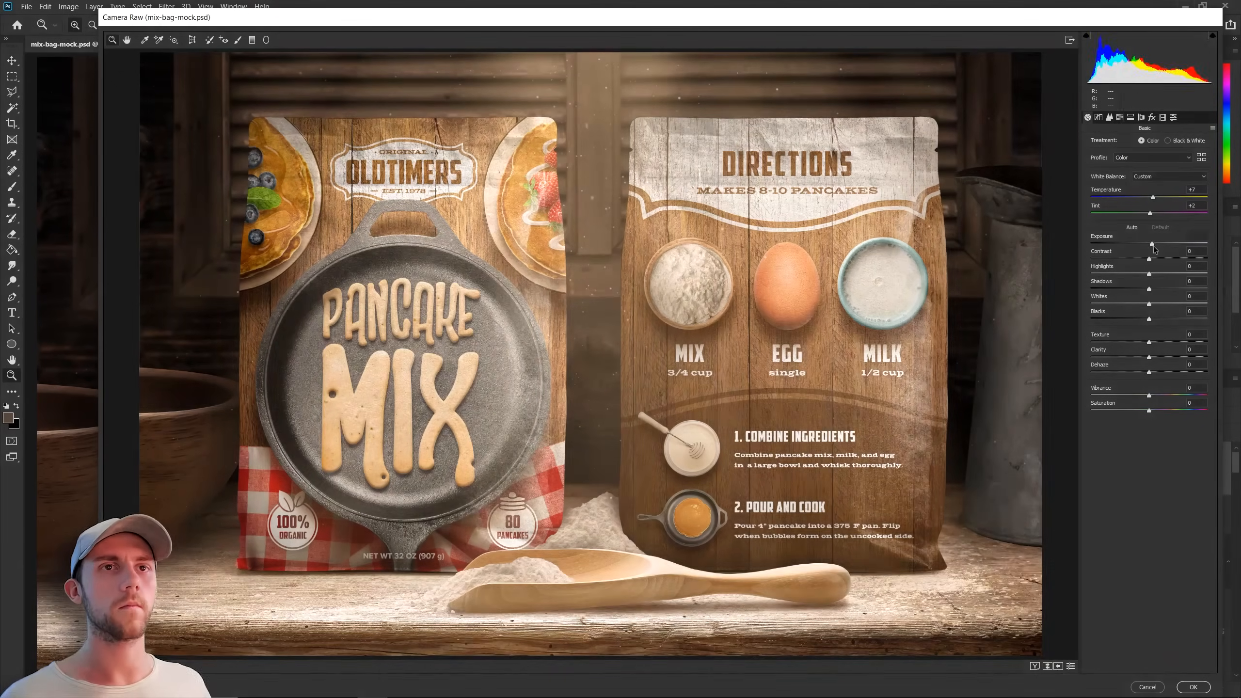